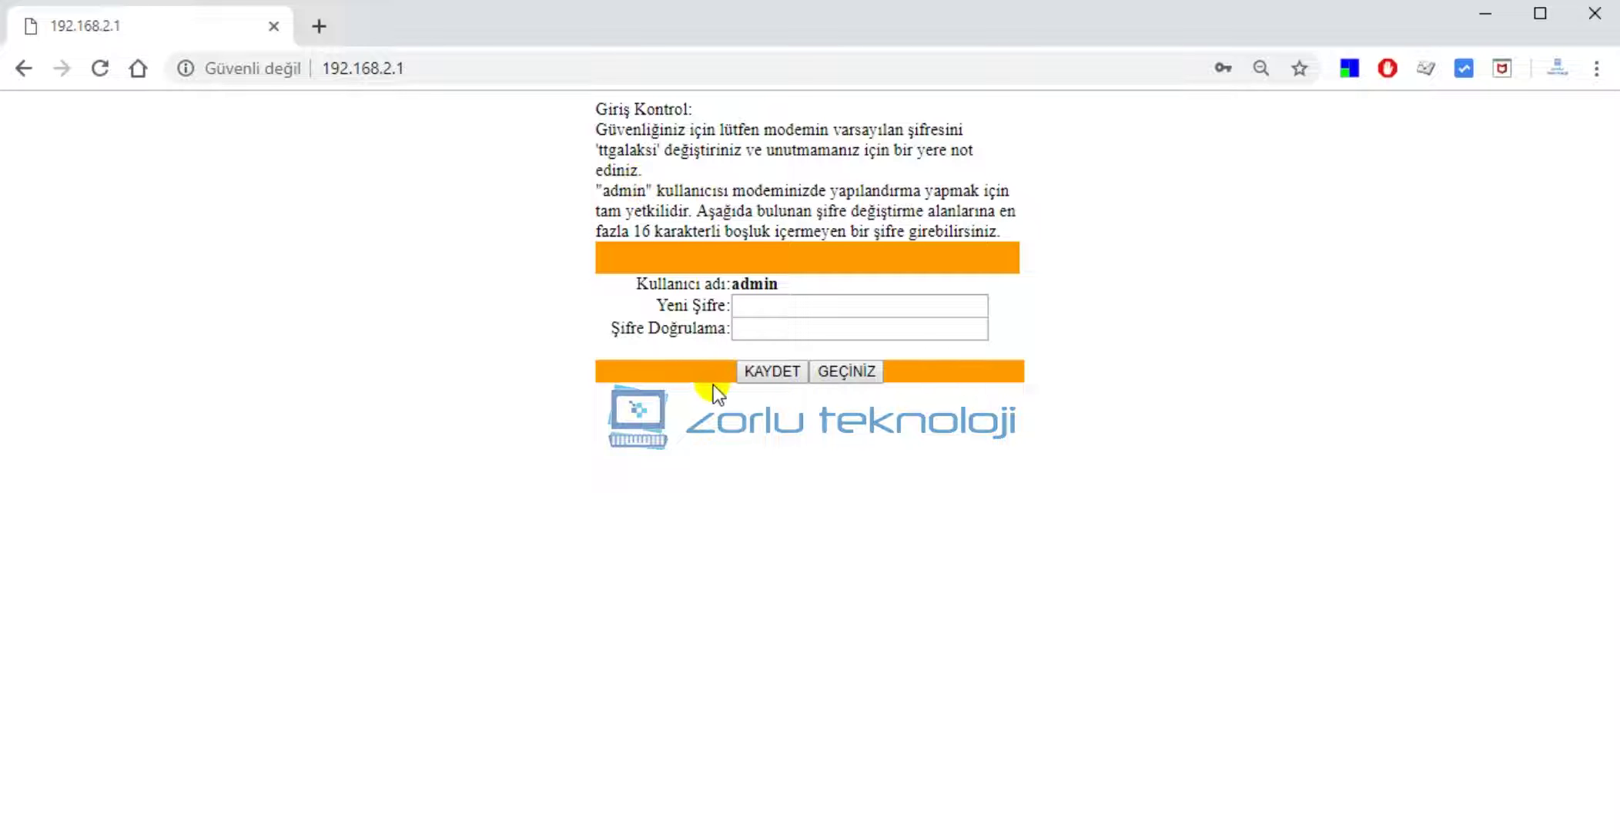
Leave the admin password unchanged on Giriş Kontrol and continue to the Durum status page.
left_click(846, 372)
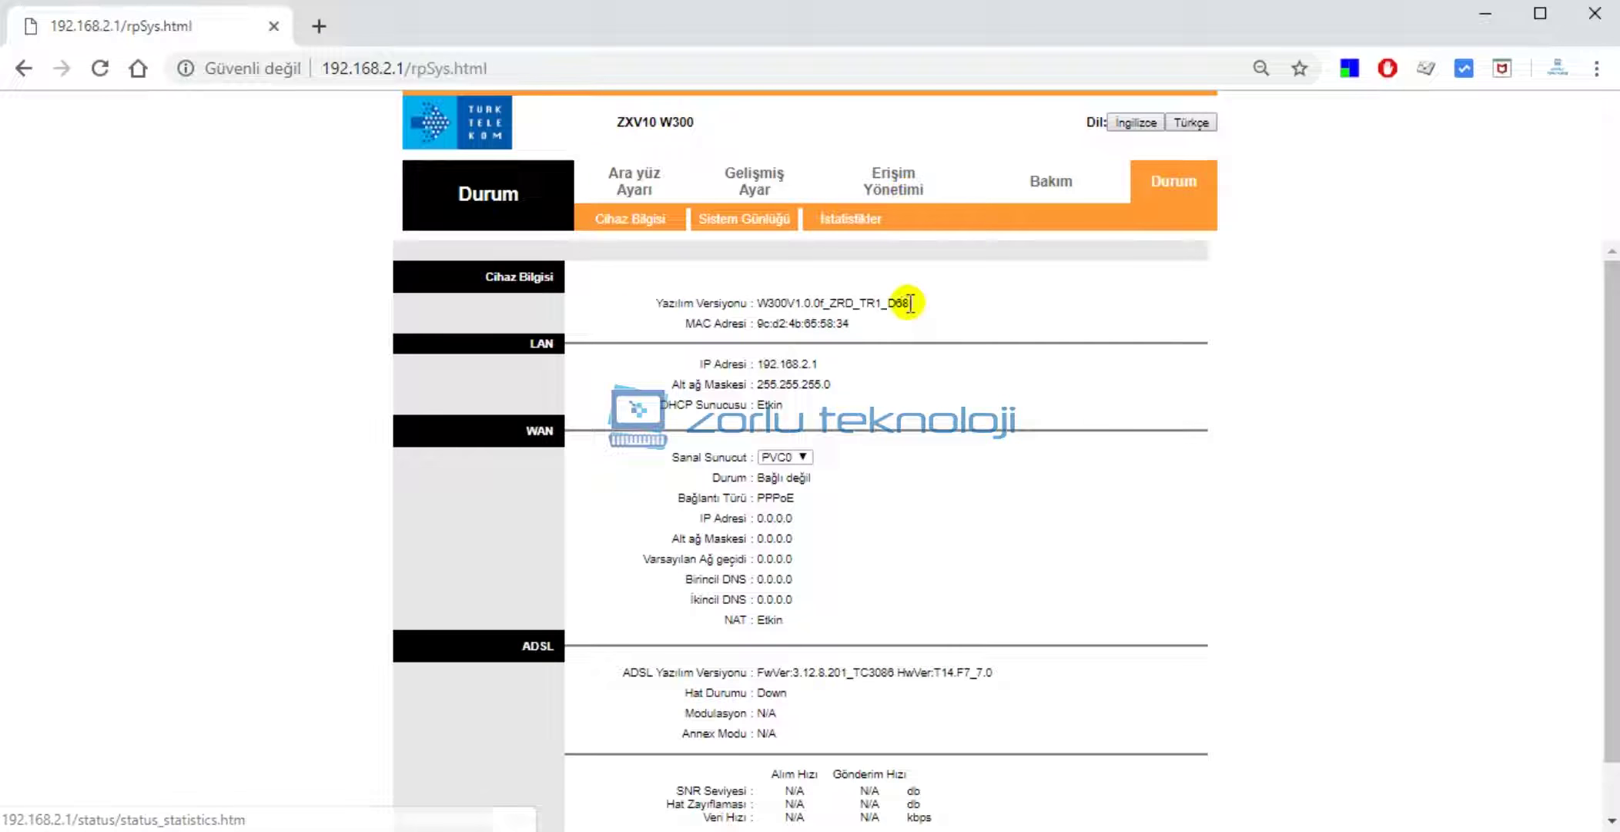
Go to the Ara yüz Ayarı > İnternet settings page showing PVC0 (VPI 8, VCI 35).
left_click(635, 184)
left_click(622, 222)
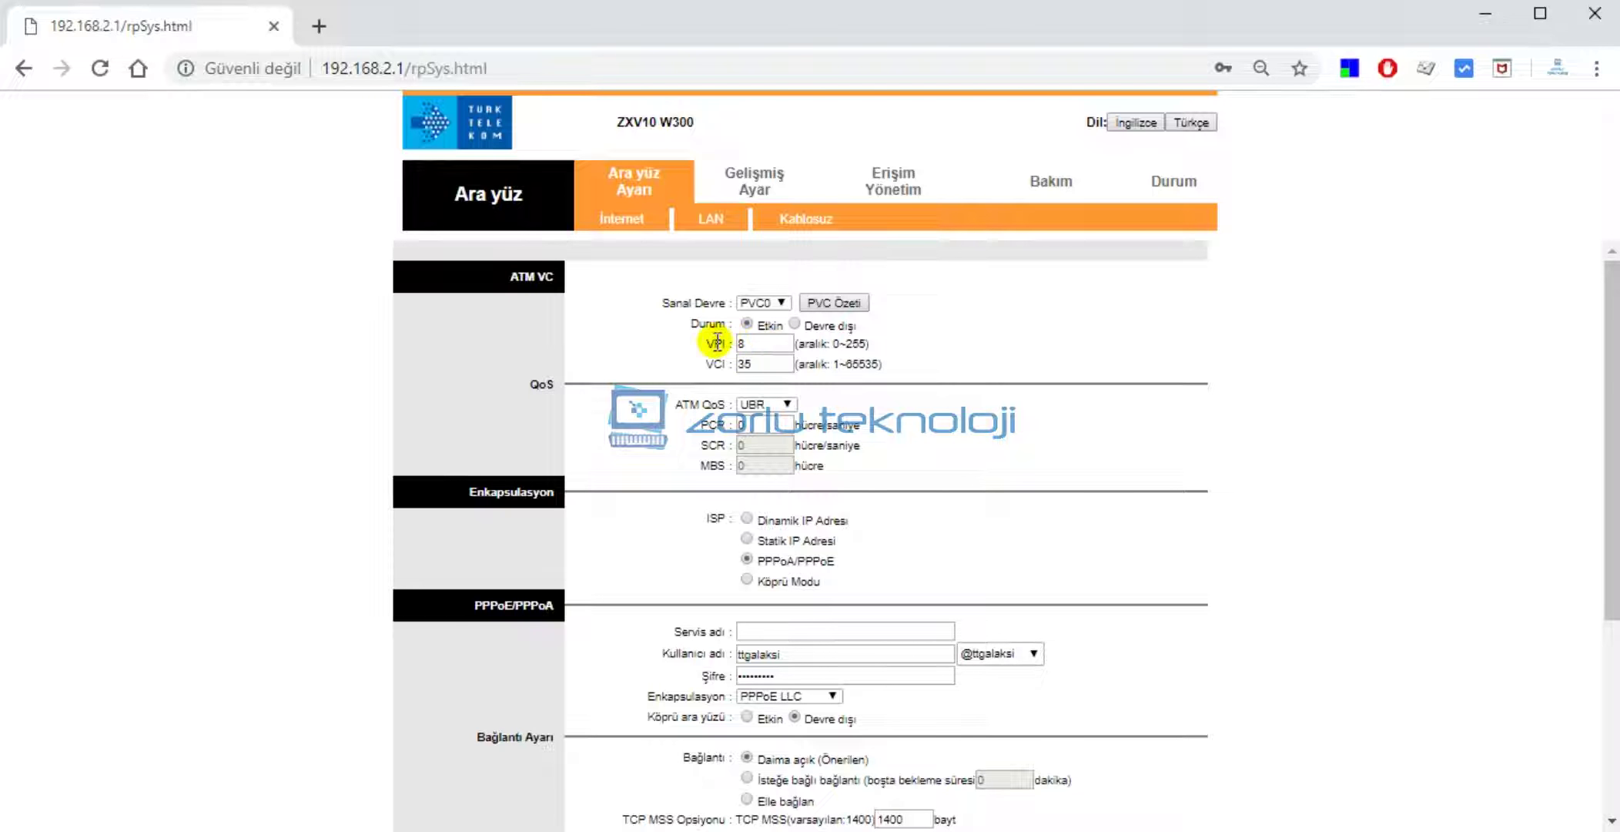
left_click(758, 358)
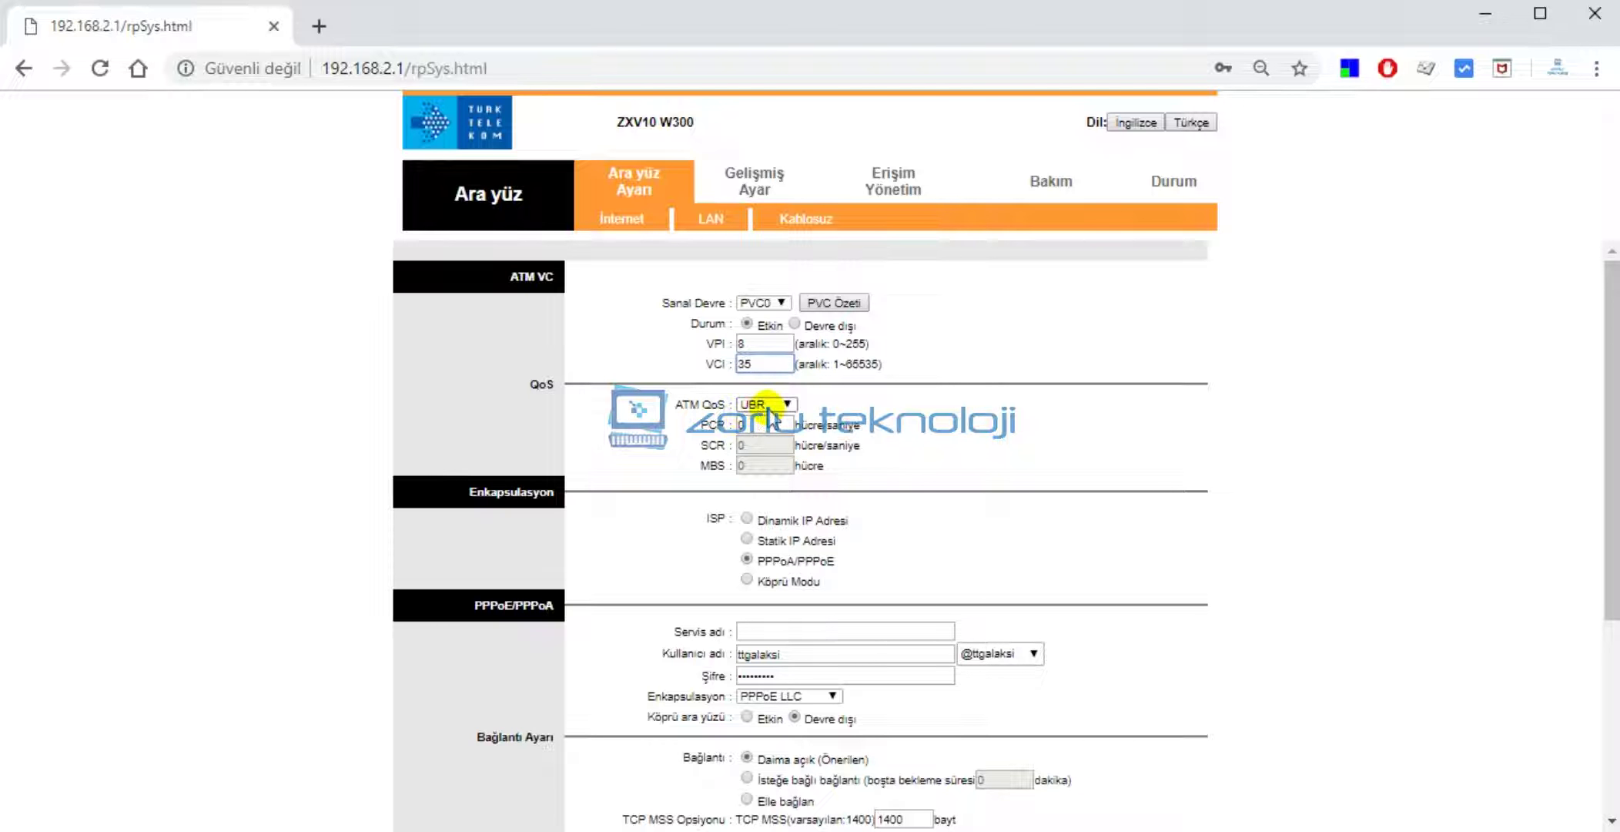
scroll(763, 531, "down", 2)
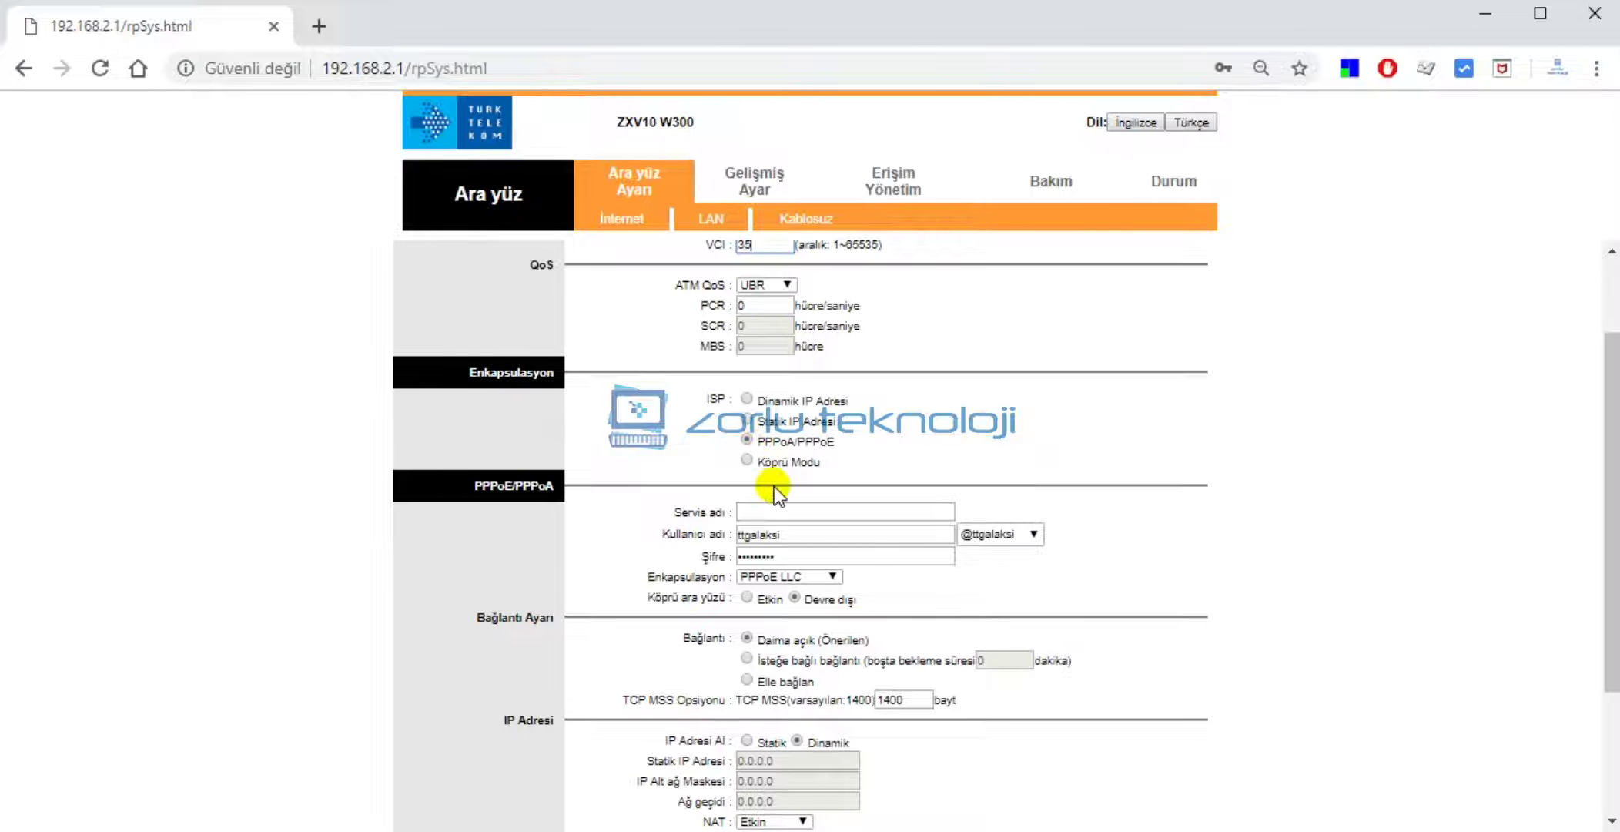
scroll(772, 477, "down", 2)
left_click(761, 394)
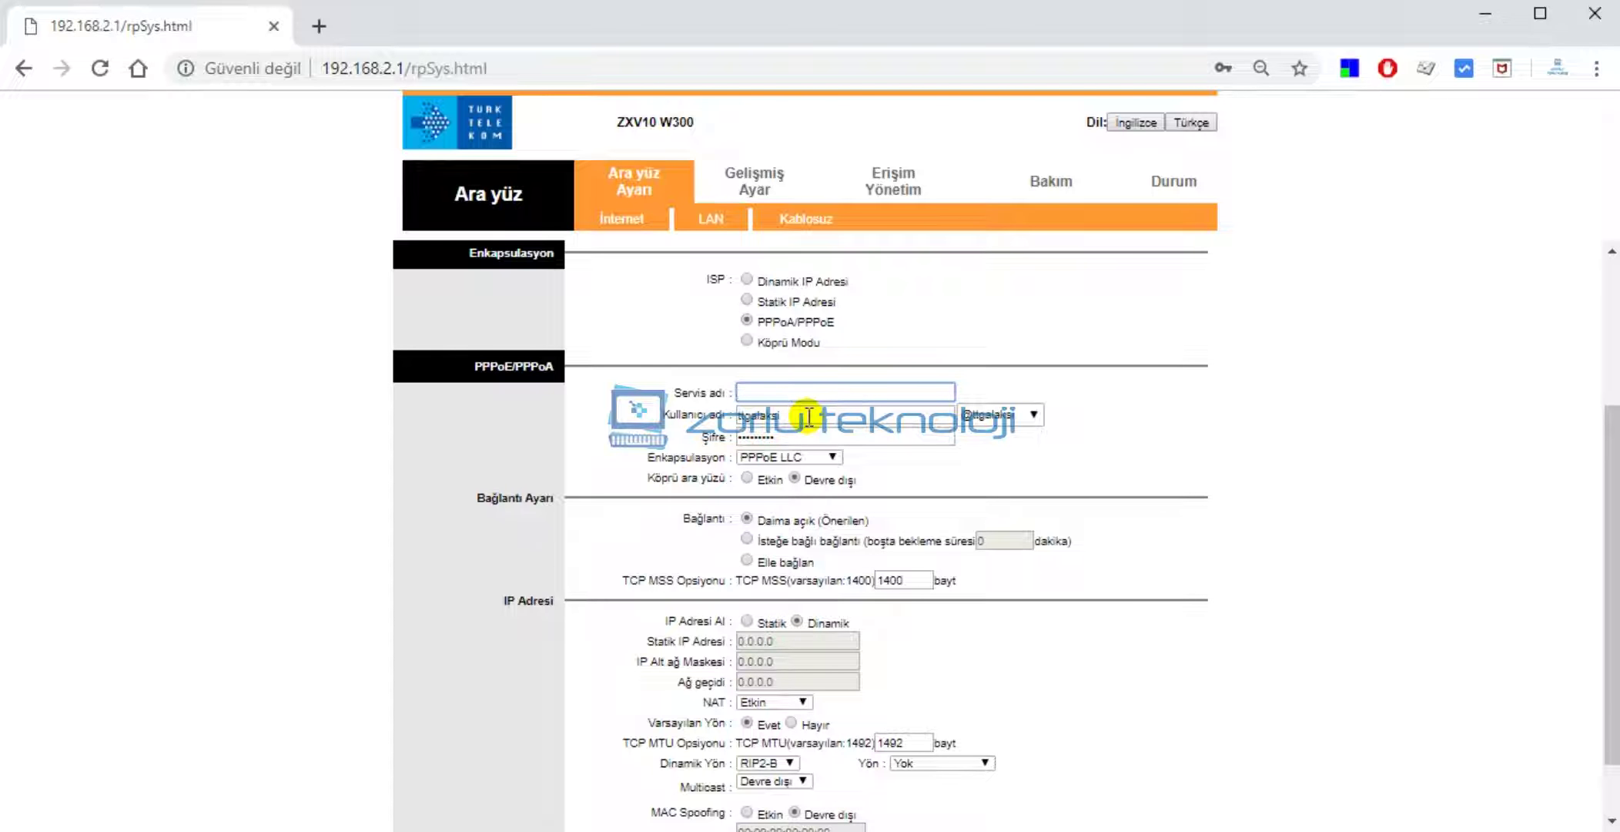
left_click(822, 416)
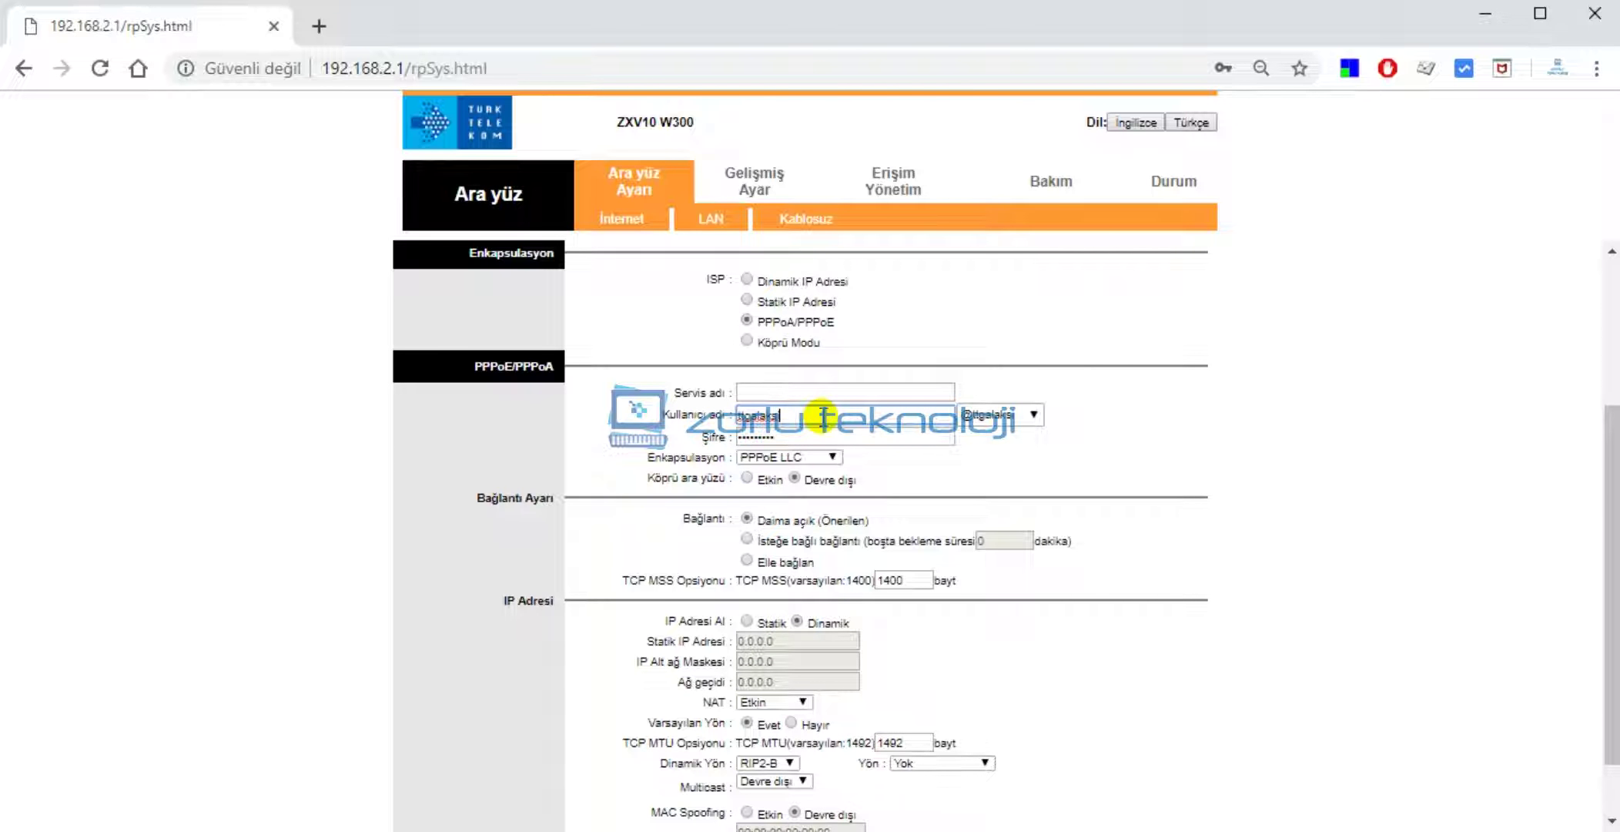
left_click(1001, 420)
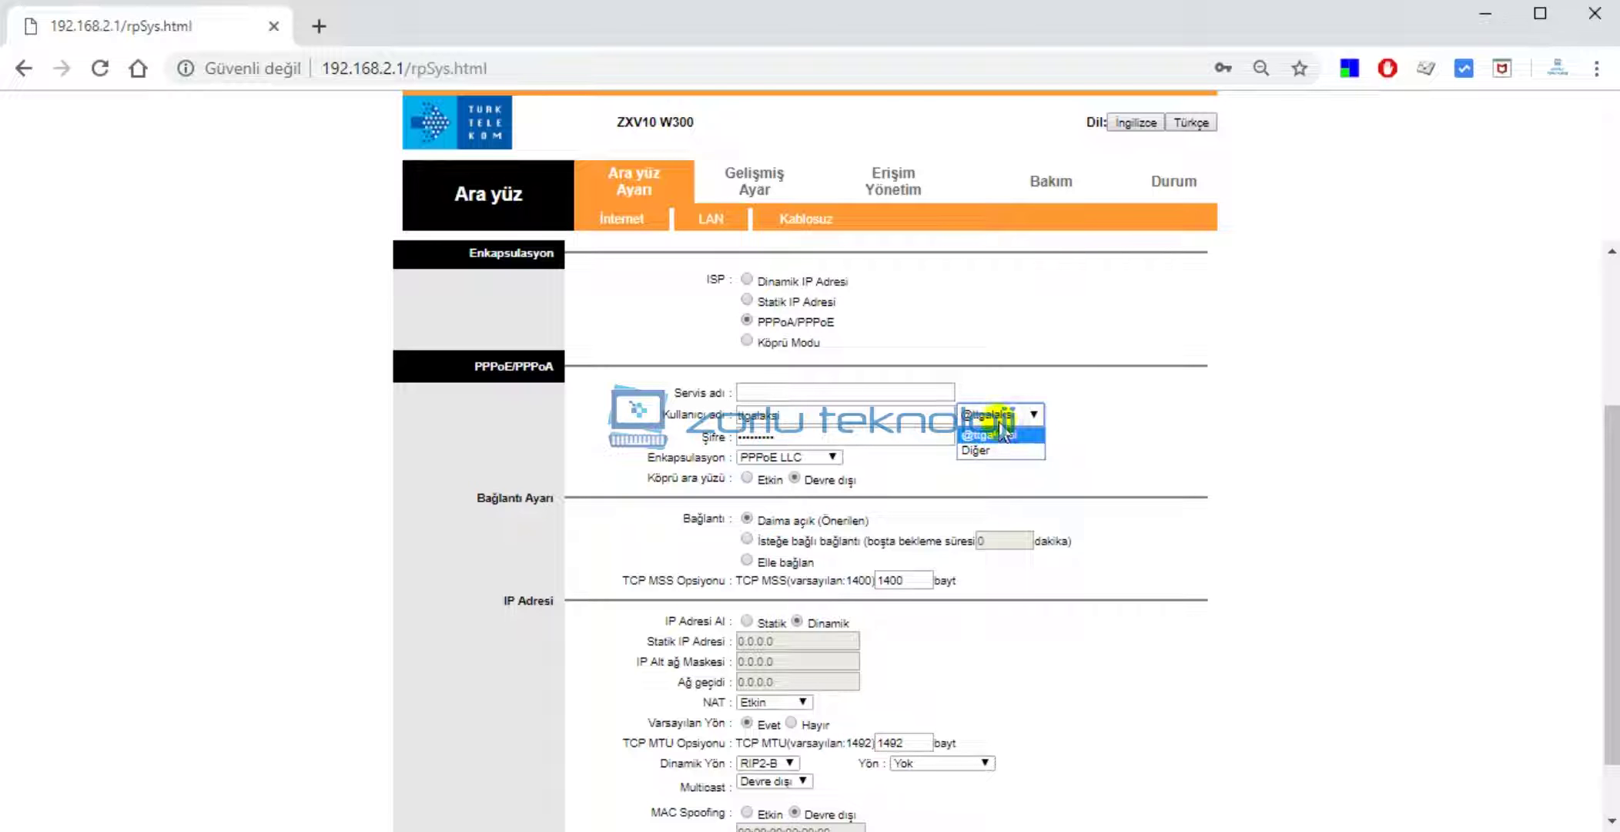
left_click(871, 422)
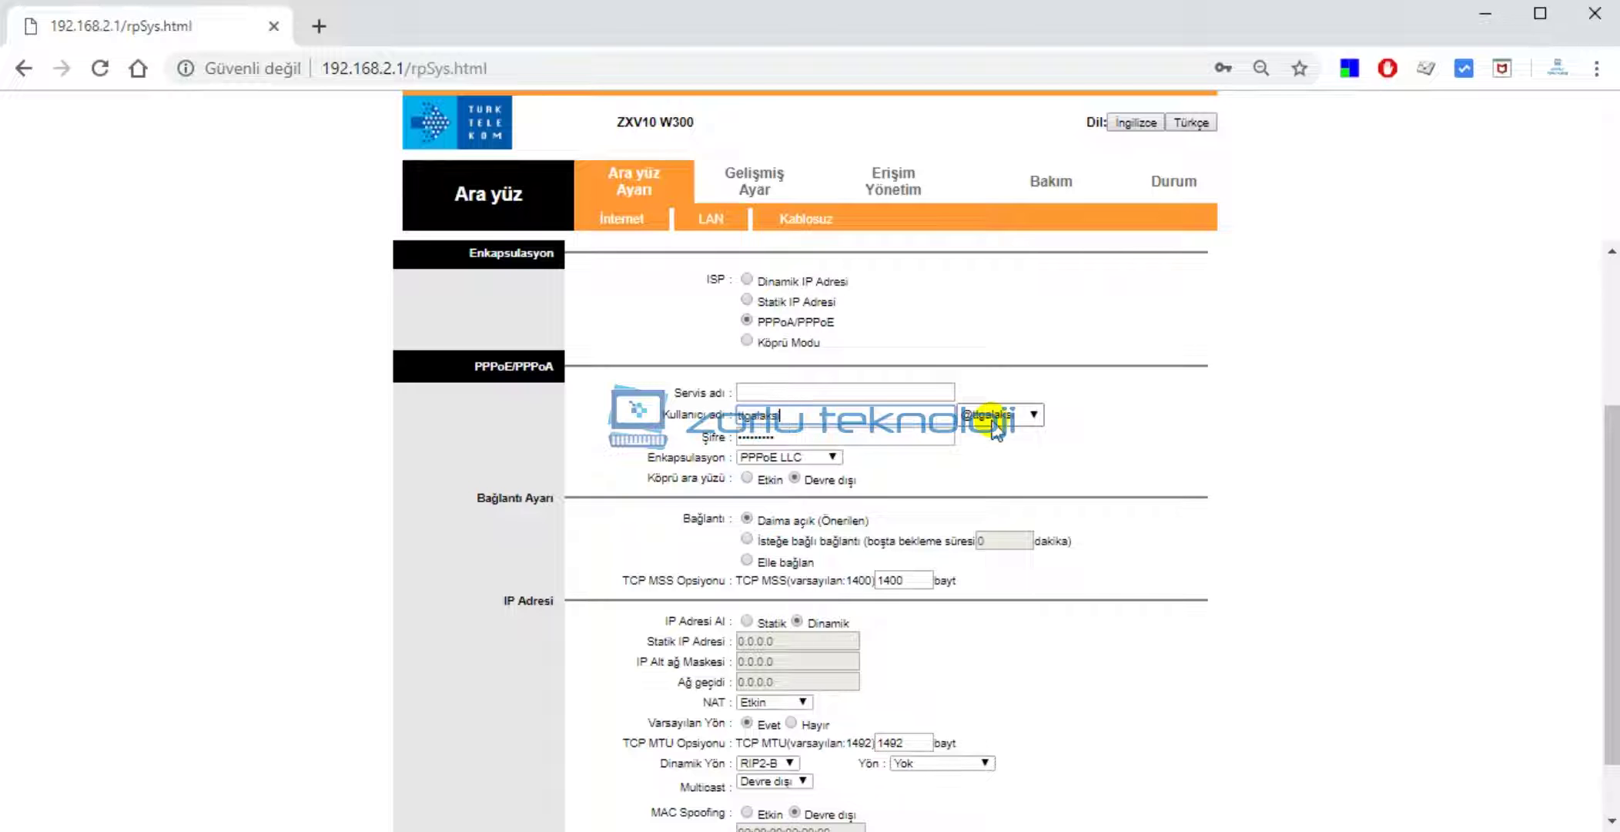
left_click(995, 427)
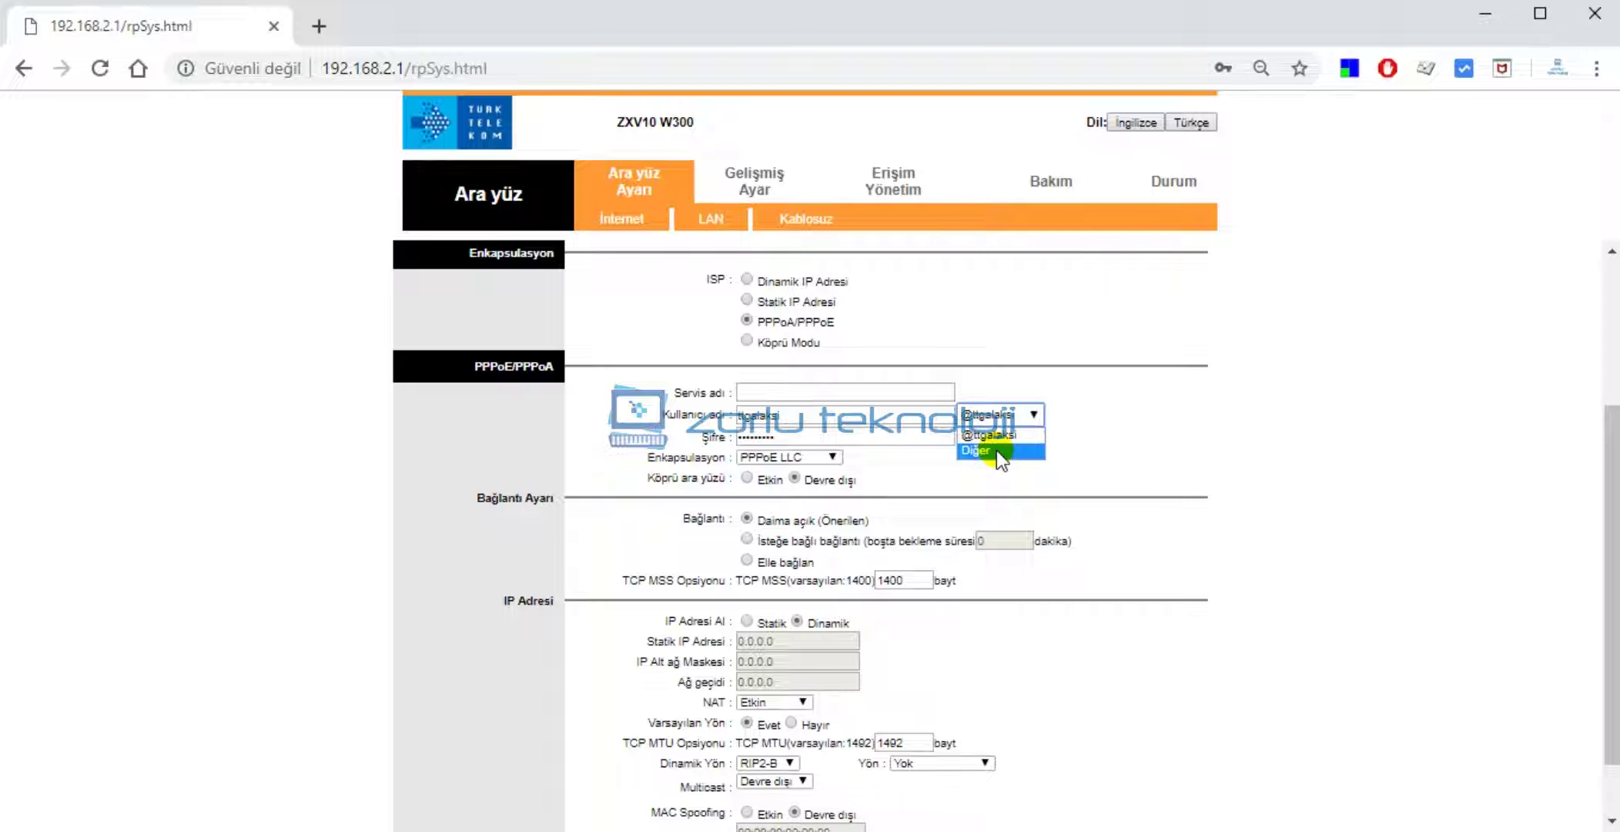
left_click(989, 452)
left_click(835, 419)
key("BackSpace")
key("BackSpace")
key("BackSpace")
key("BackSpace")
key("BackSpace")
key("BackSpace")
key("BackSpace")
key("BackSpace")
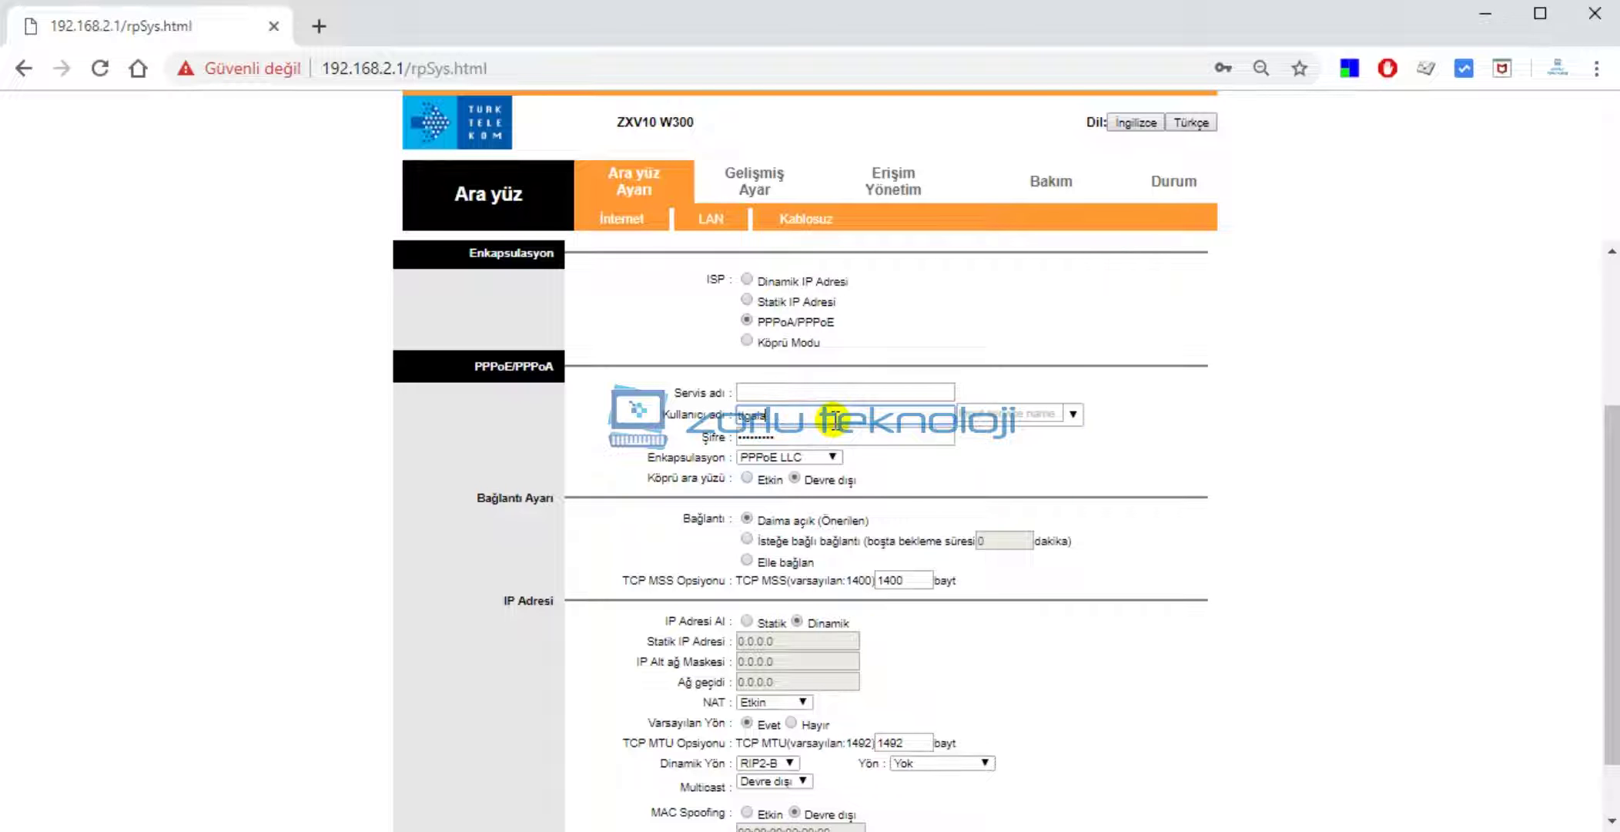
key("BackSpace")
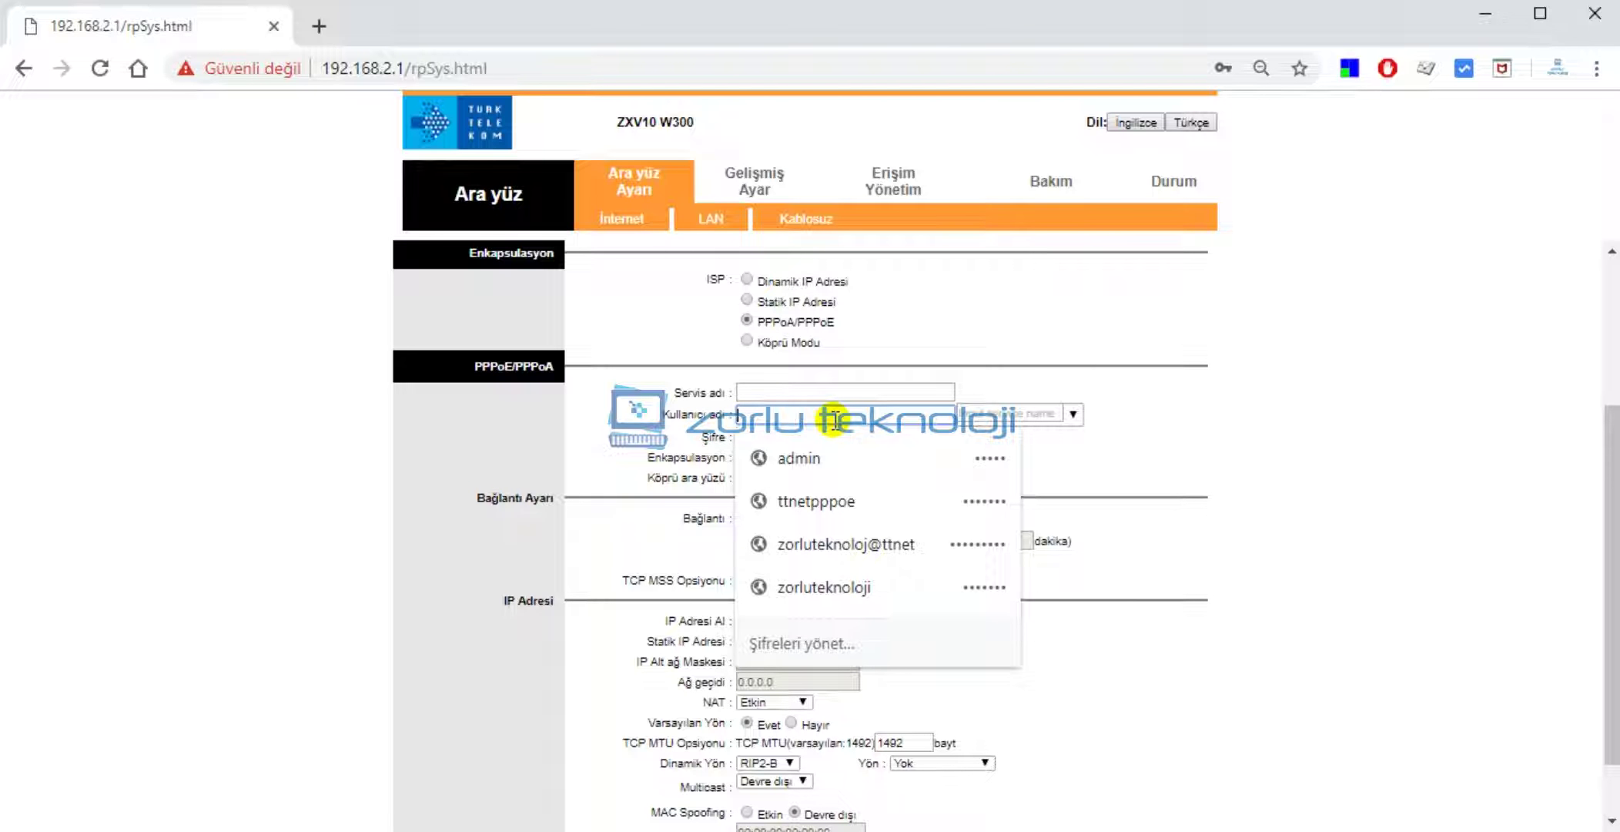
type("zor")
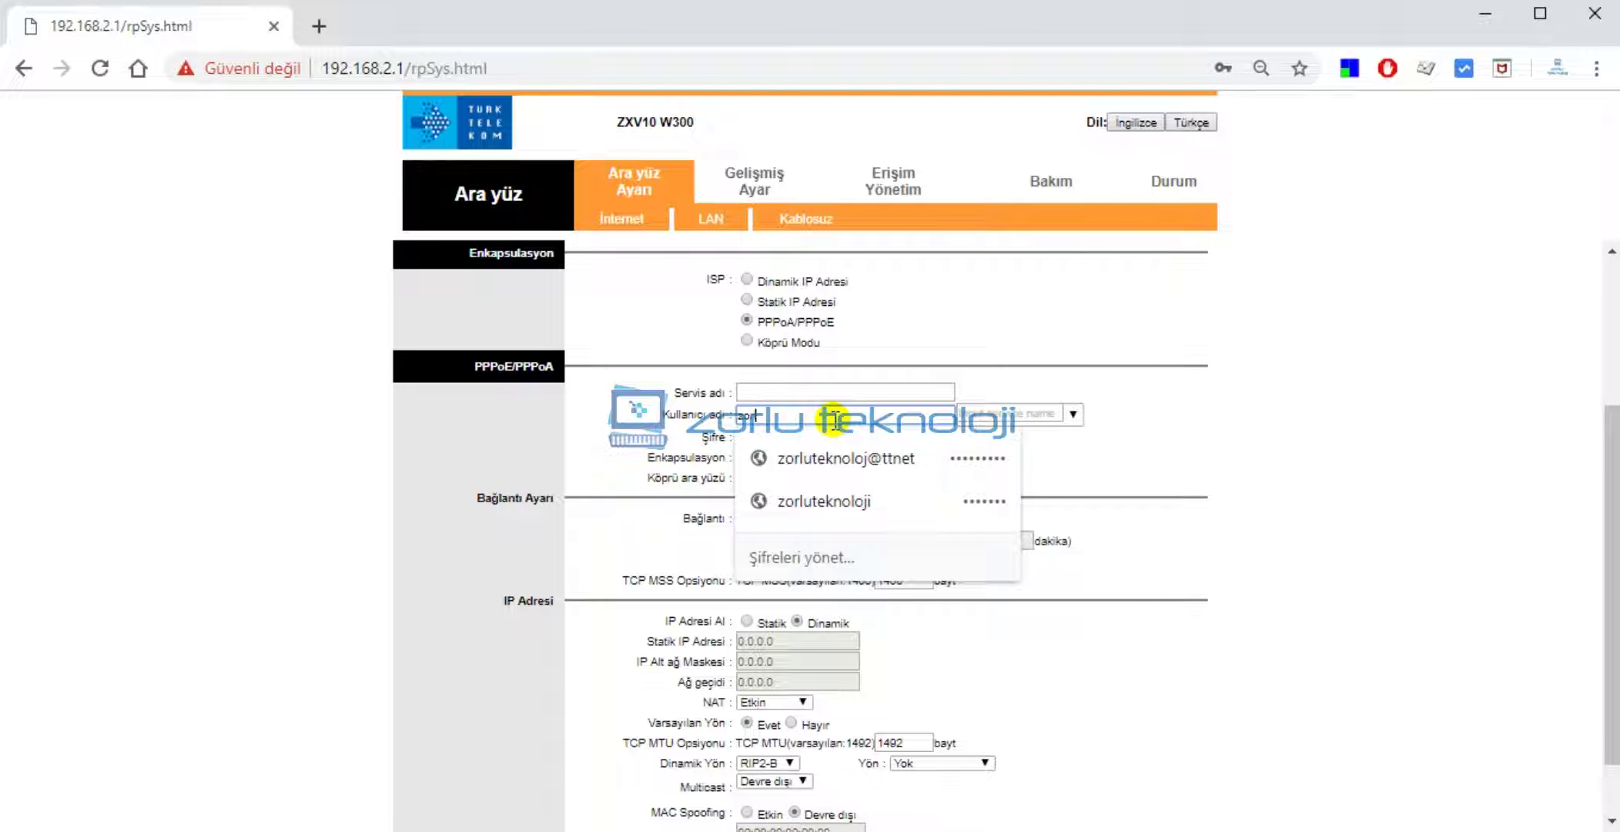
type("luteknoloji")
left_click(1037, 417)
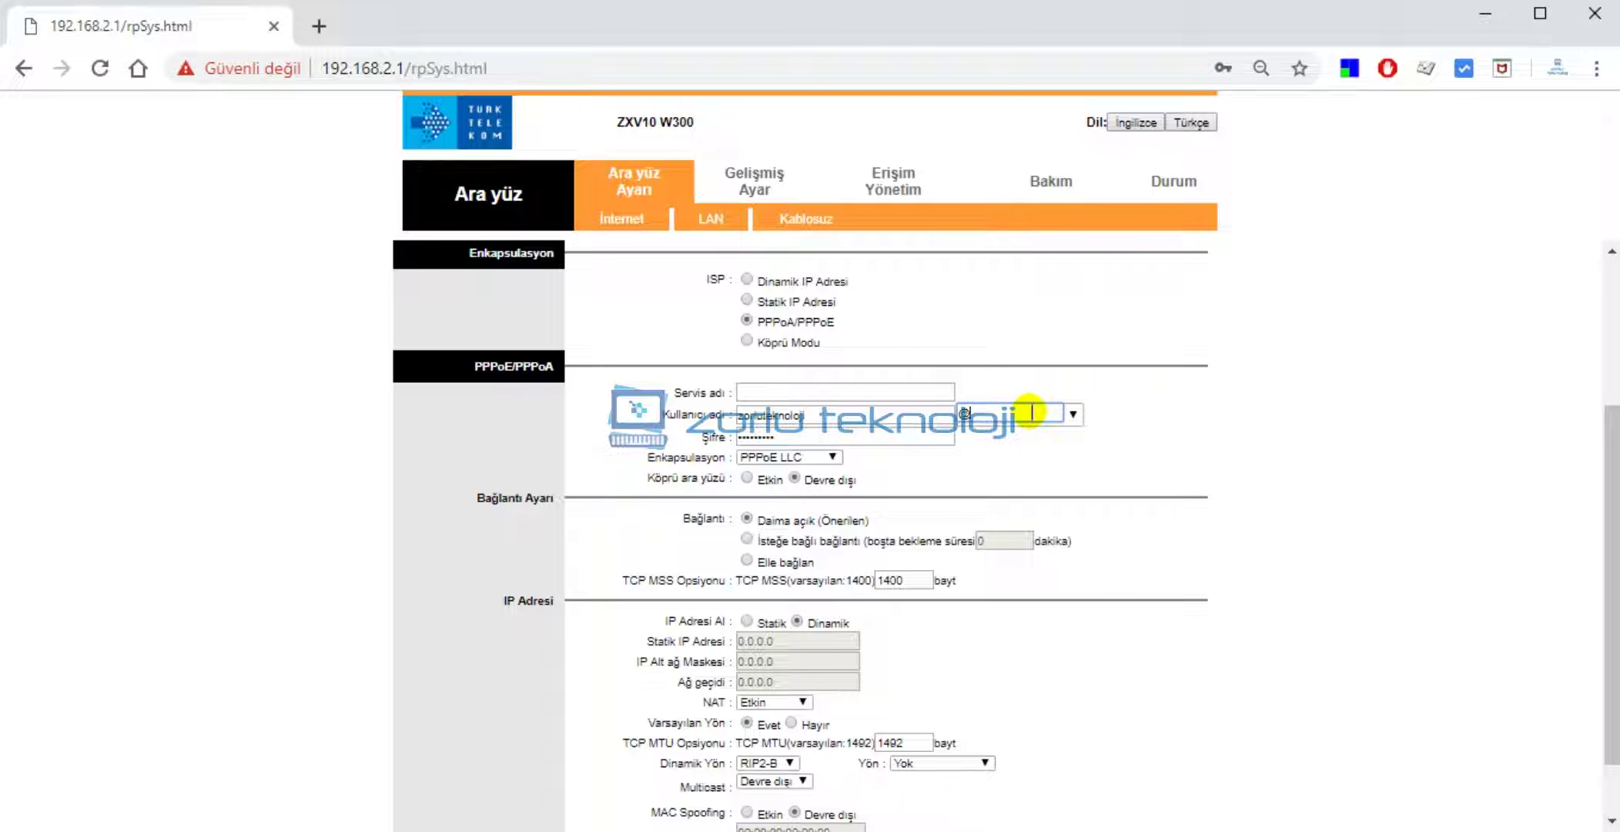
type("@ttnet")
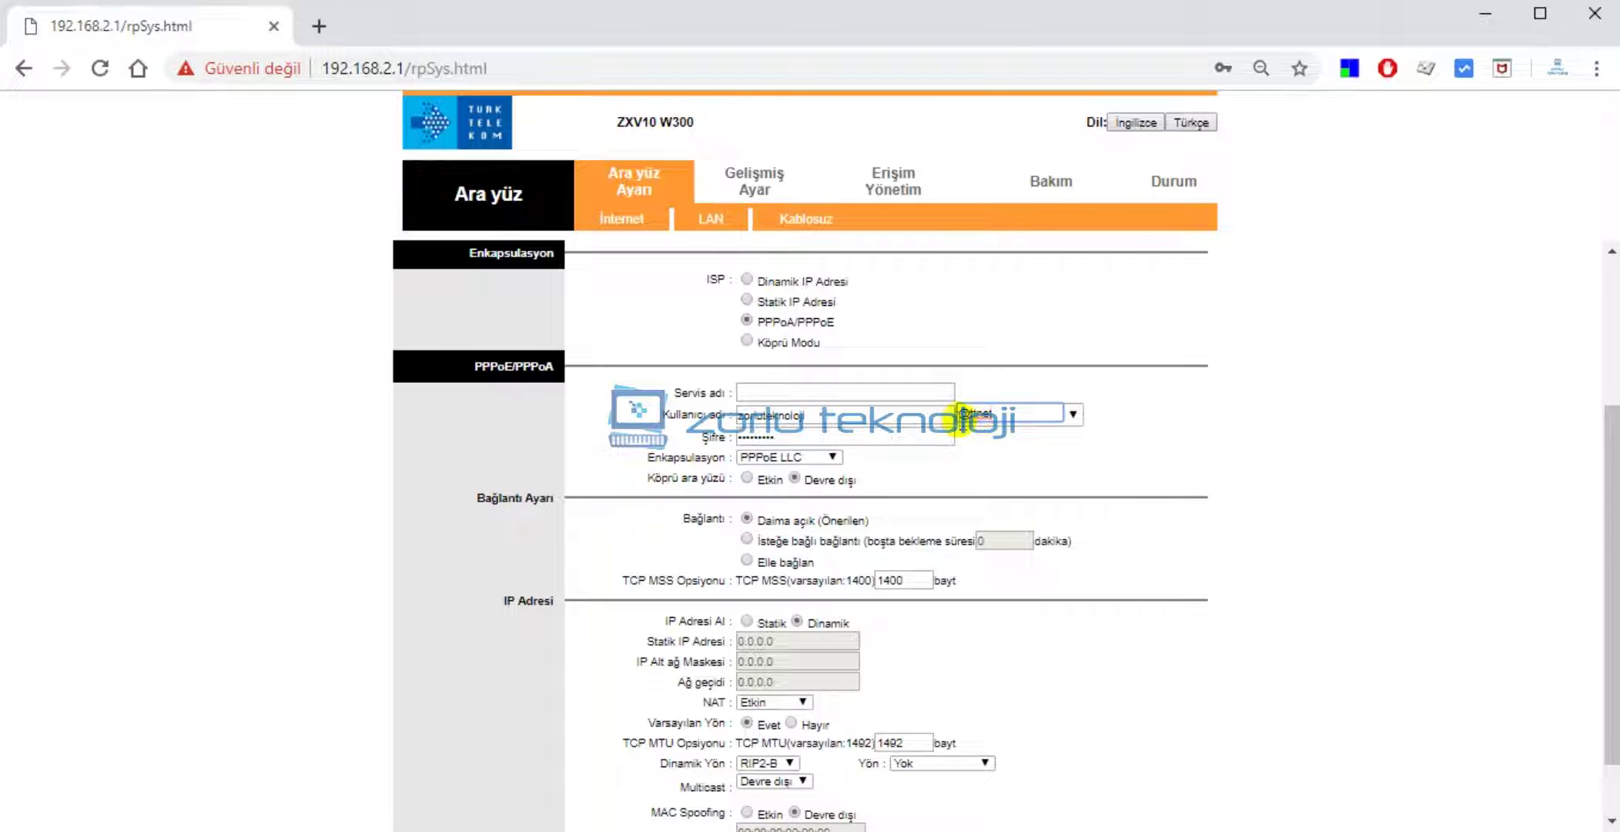
left_click(370, 831)
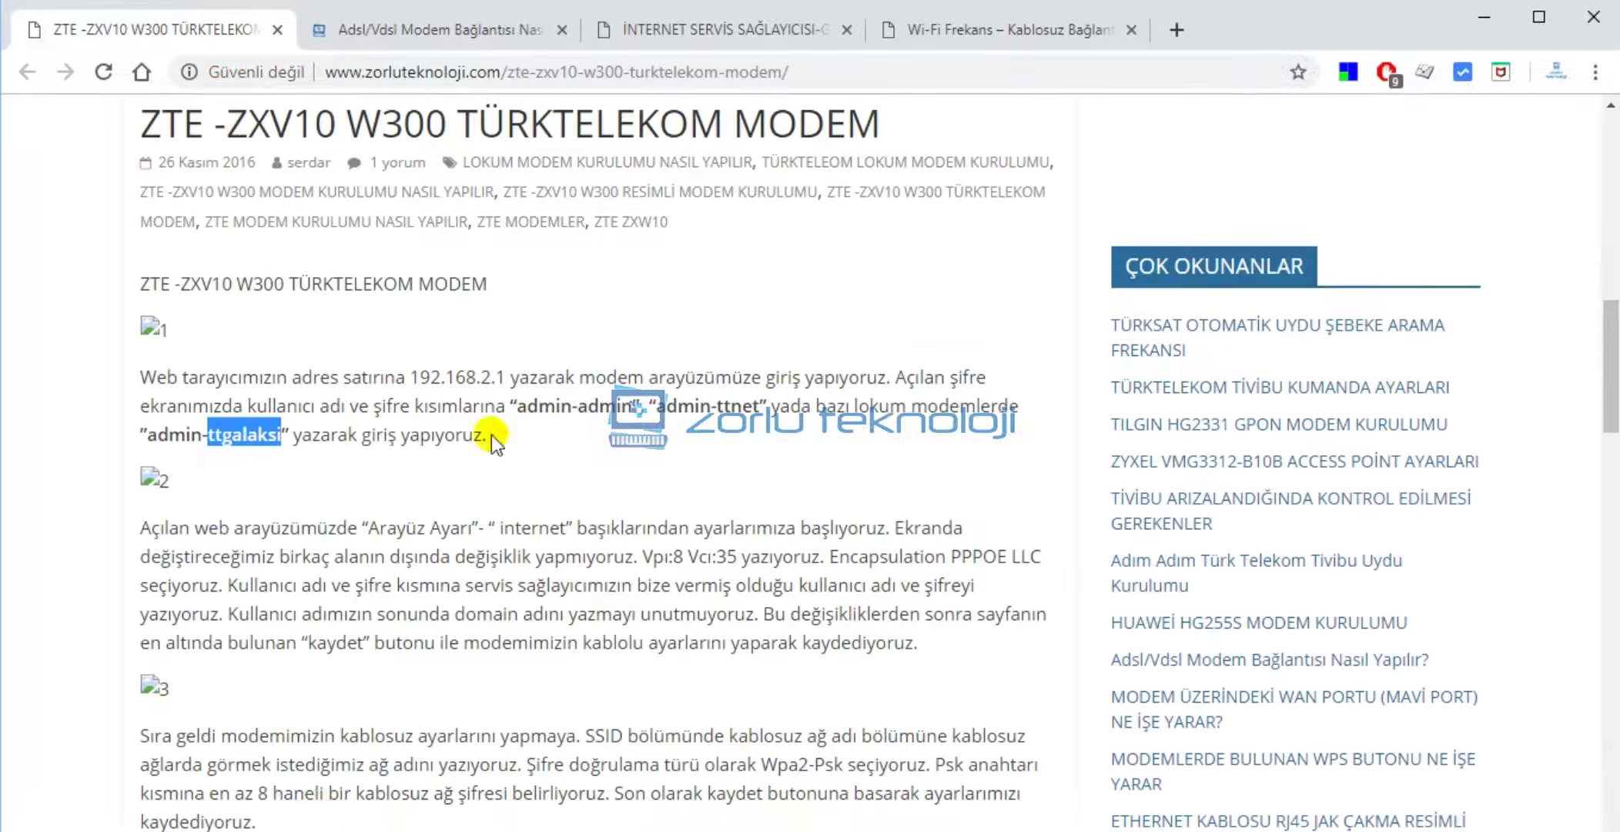
left_click(769, 37)
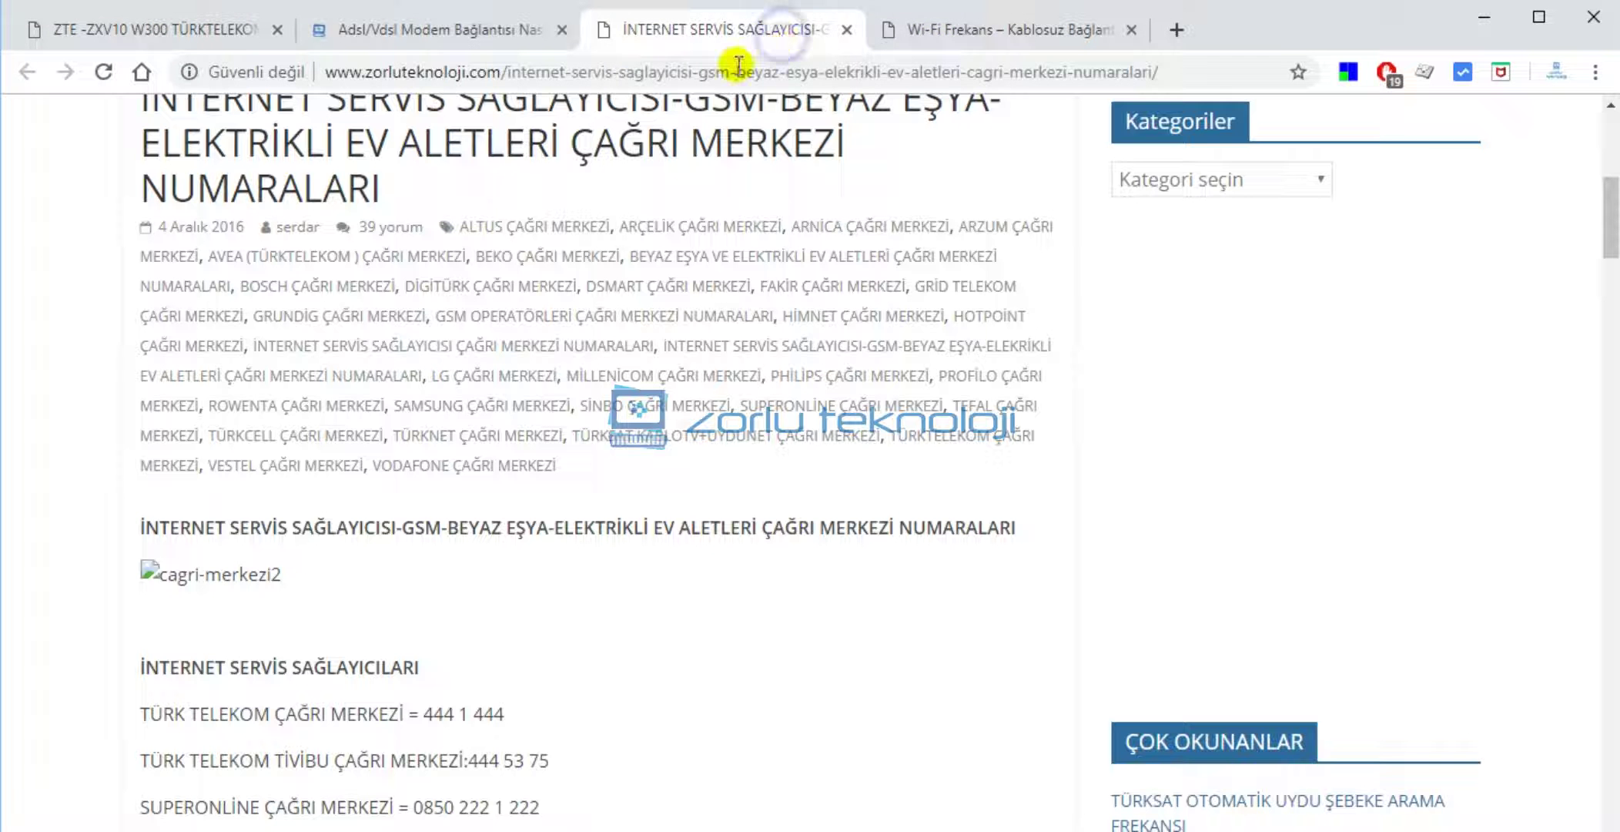
scroll(524, 258, "up", 4)
scroll(357, 382, "down", 13)
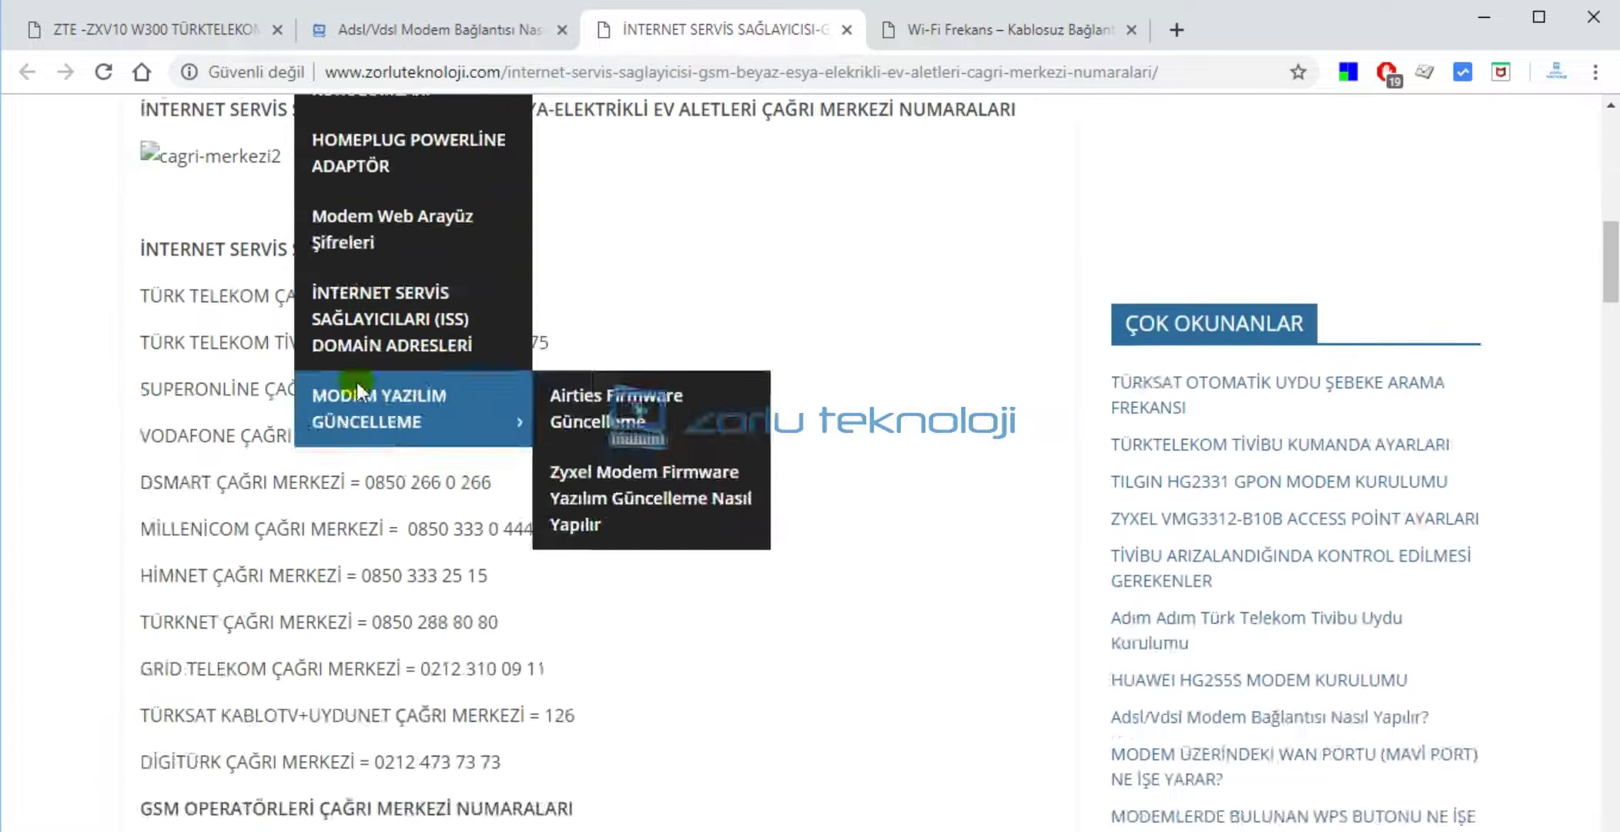
scroll(385, 381, "up", 6)
left_click(463, 29)
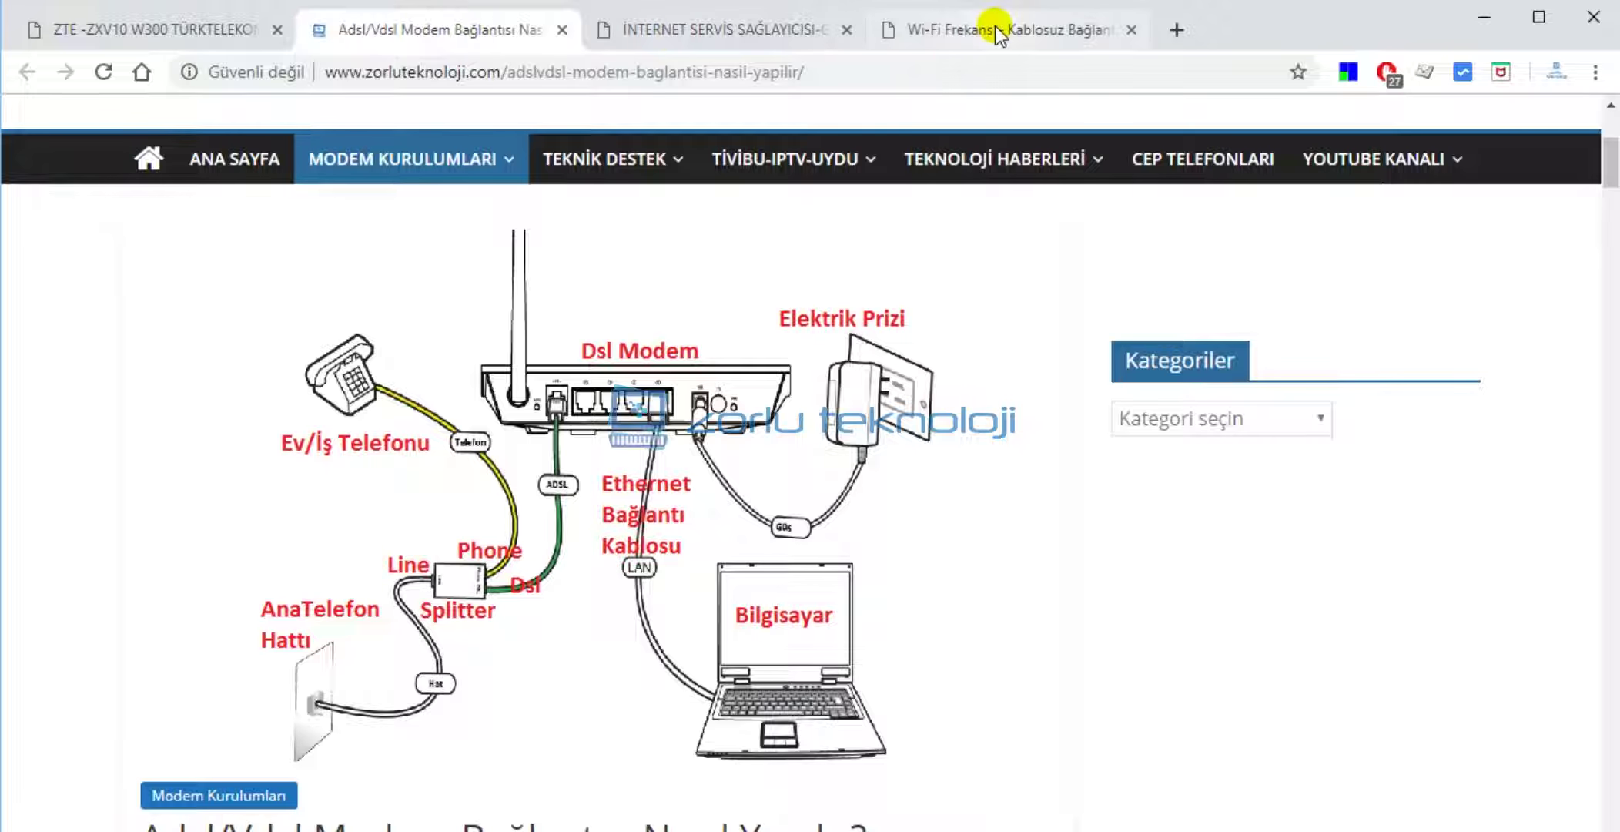
left_click(995, 28)
left_click(427, 30)
mouse_move(423, 311)
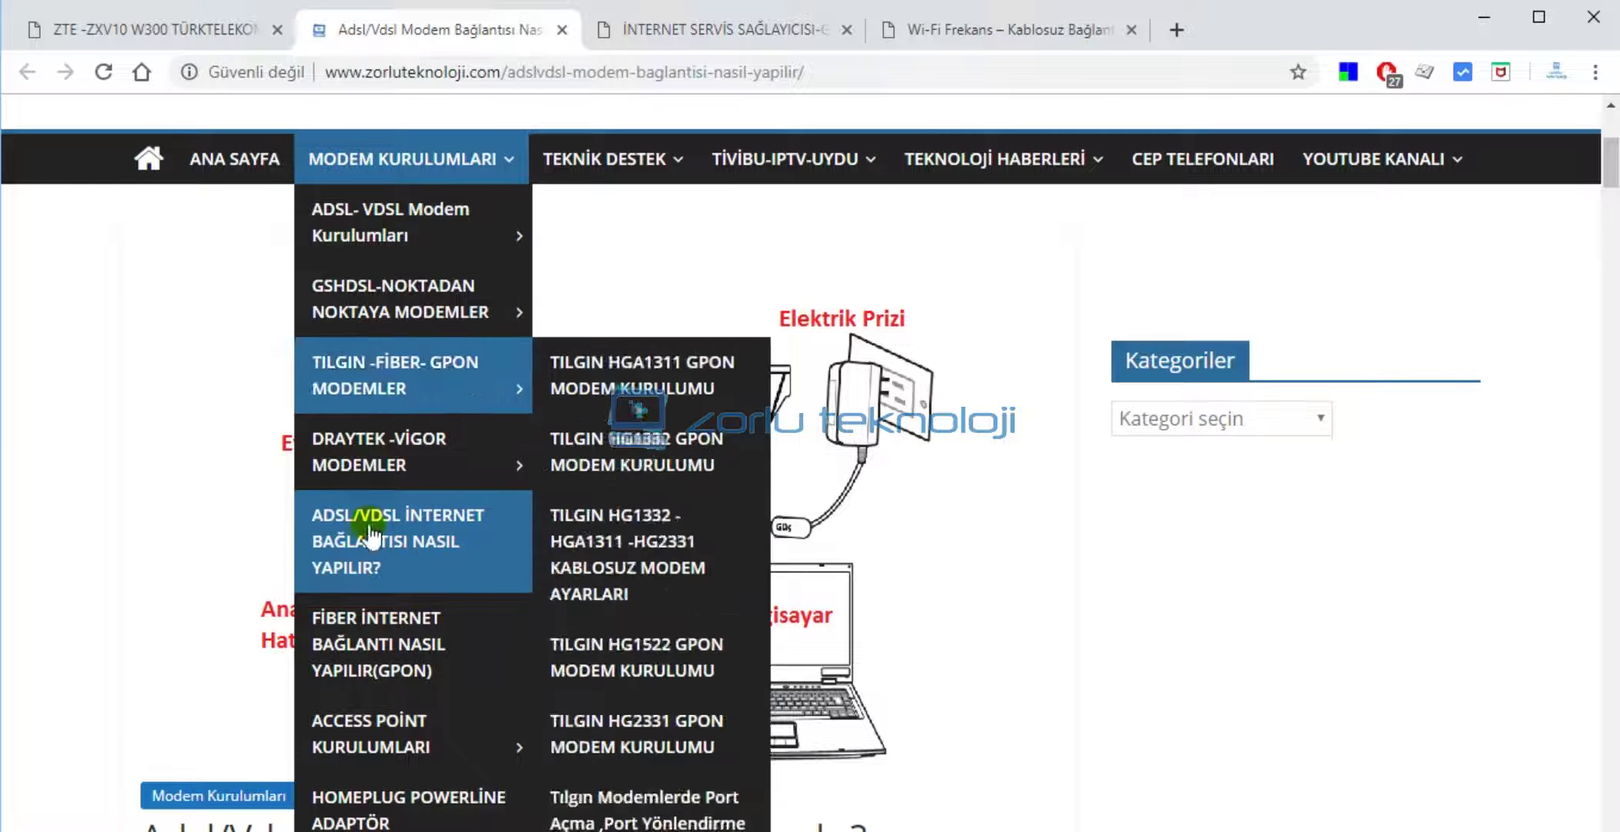
scroll(383, 584, "down", 3)
scroll(382, 584, "down", 3)
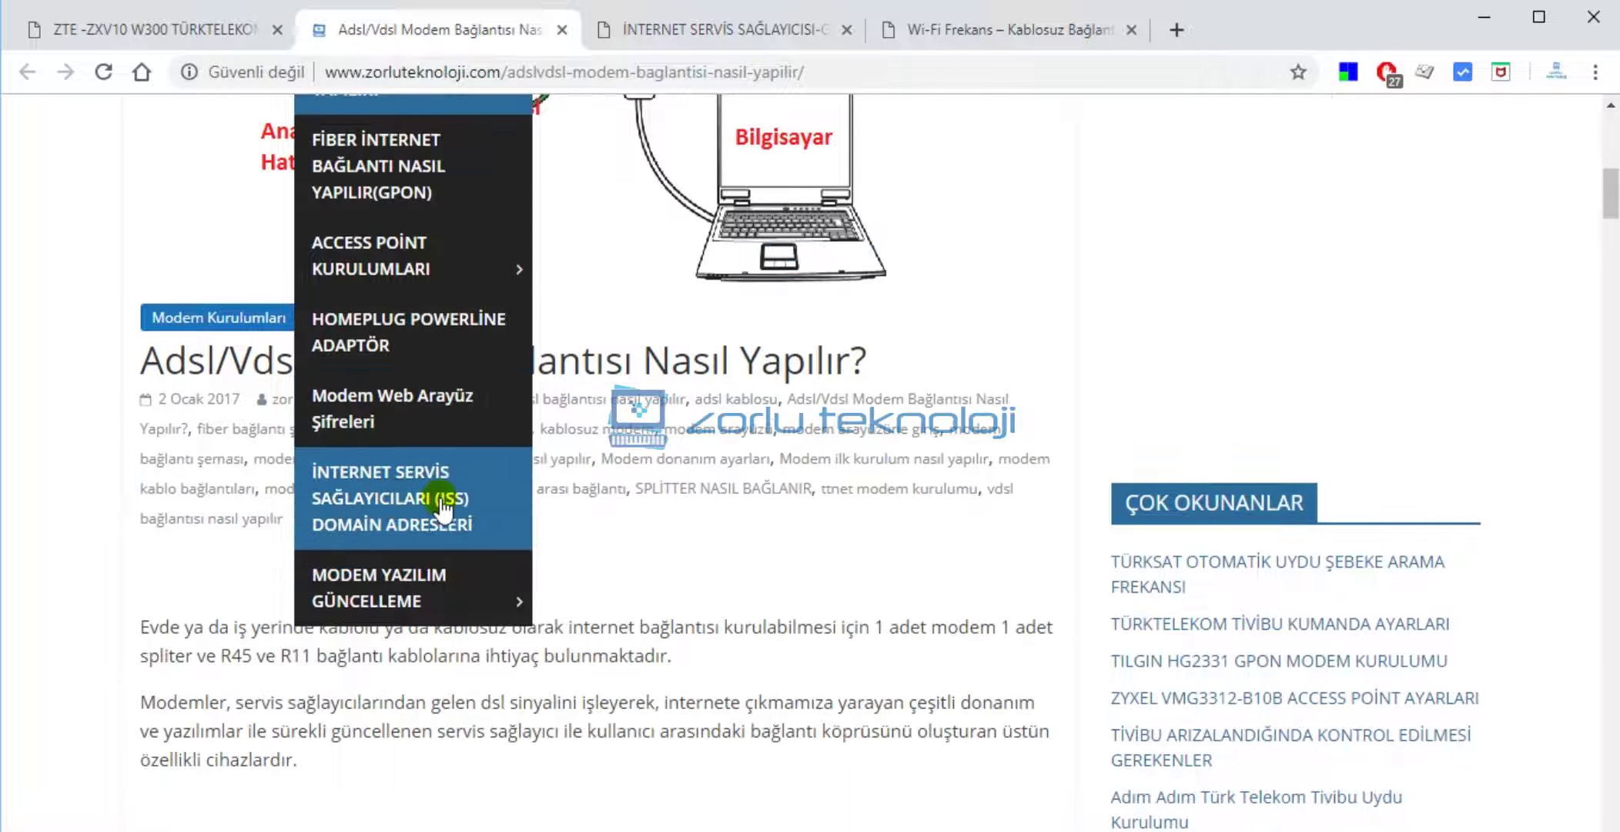
mouse_move(408, 587)
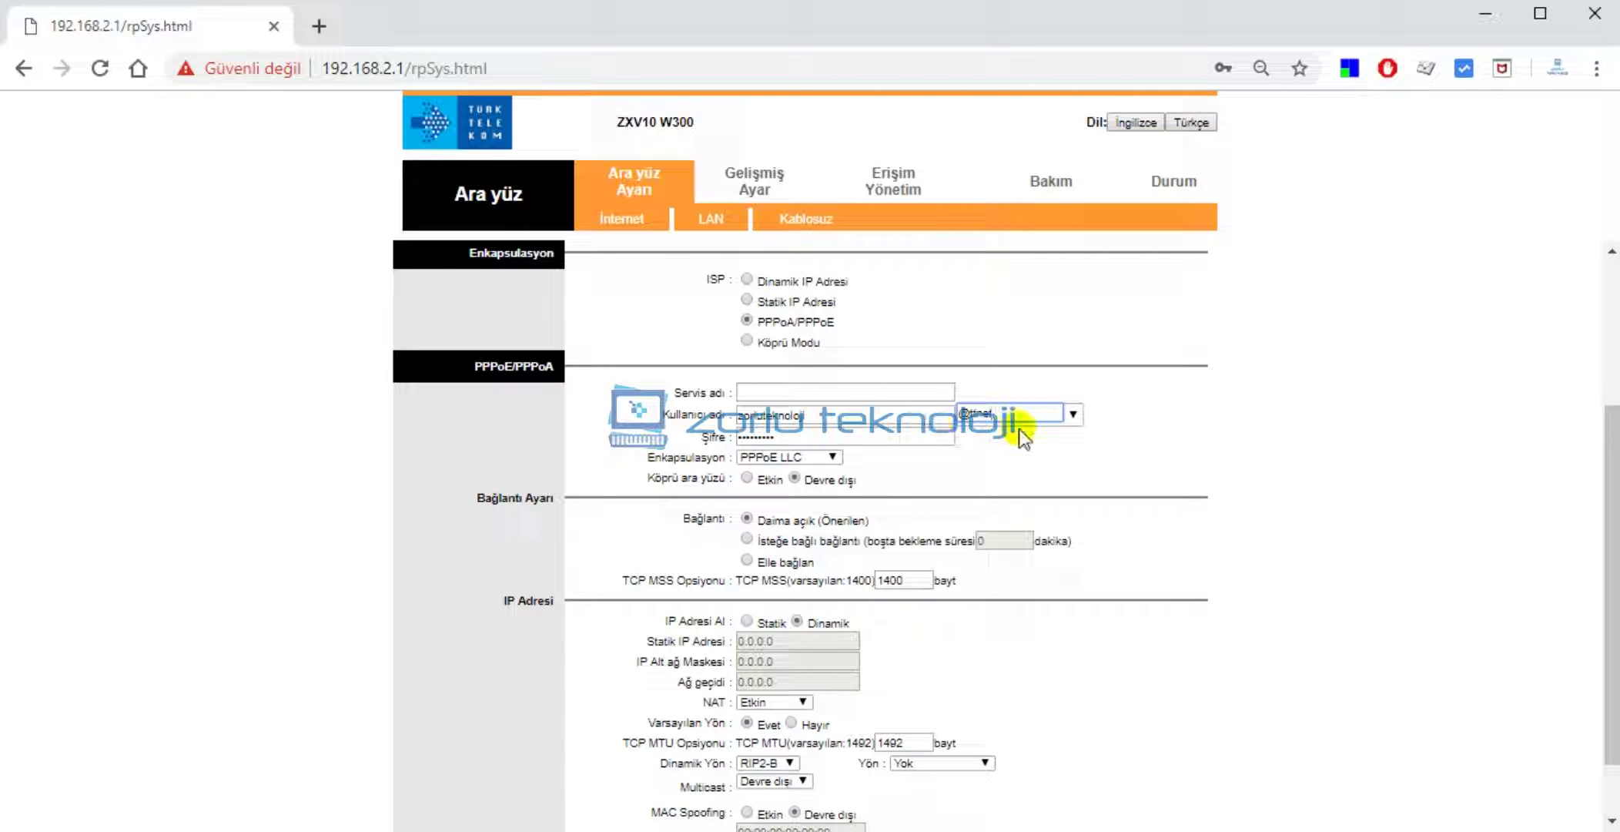
Clear the PPPoE Şifre field and type the account password.
left_click(850, 439)
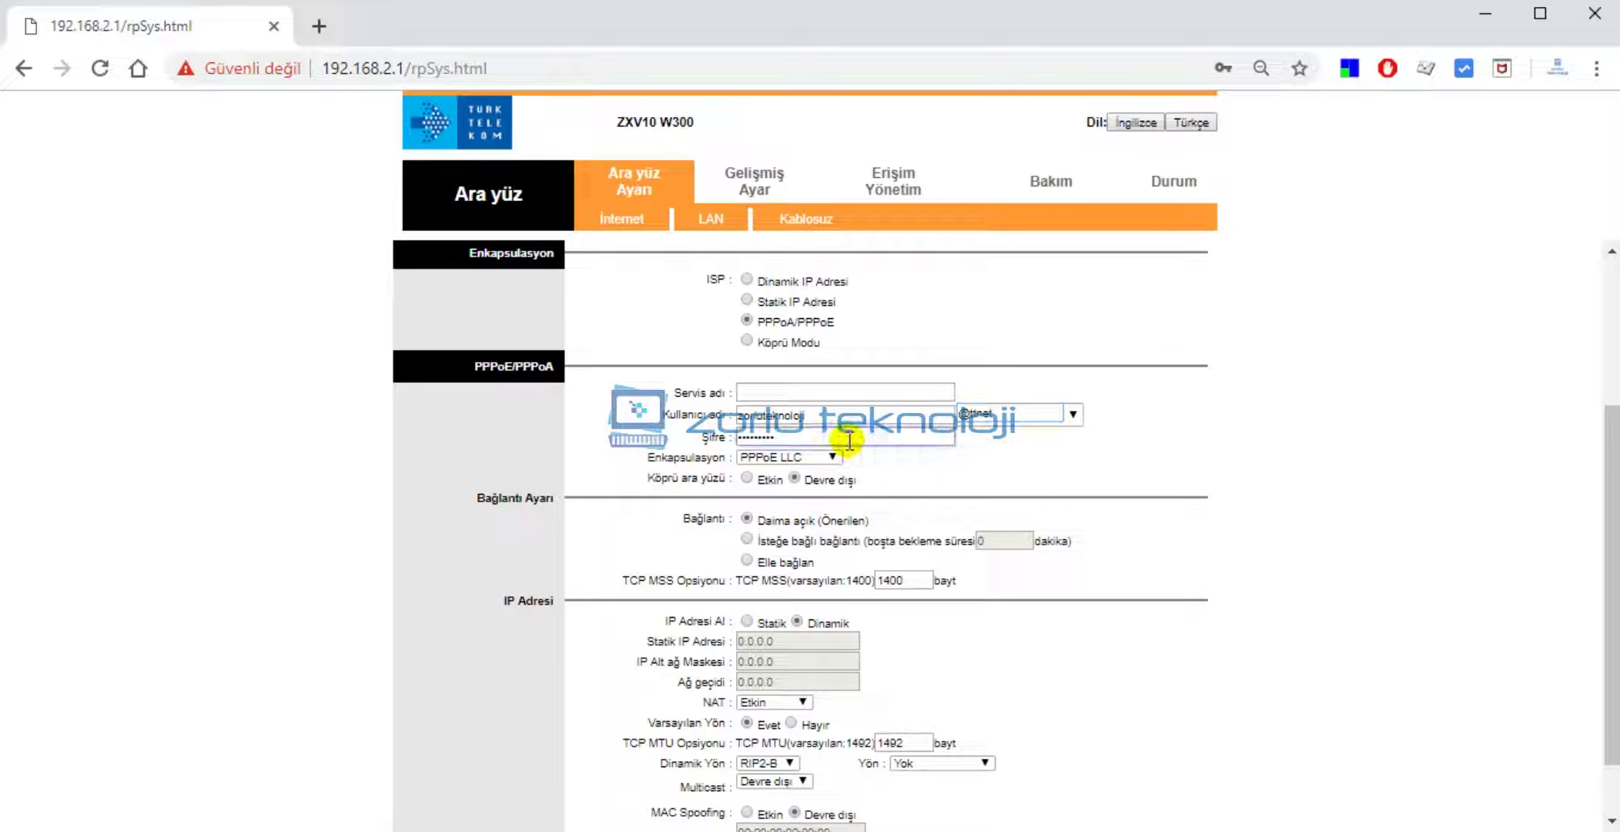
key("BackSpace")
key("BackSpace")
key("BackSpace")
key("BackSpace")
key("BackSpace")
key("BackSpace")
key("BackSpace")
key("BackSpace")
key("BackSpace")
key("BackSpace")
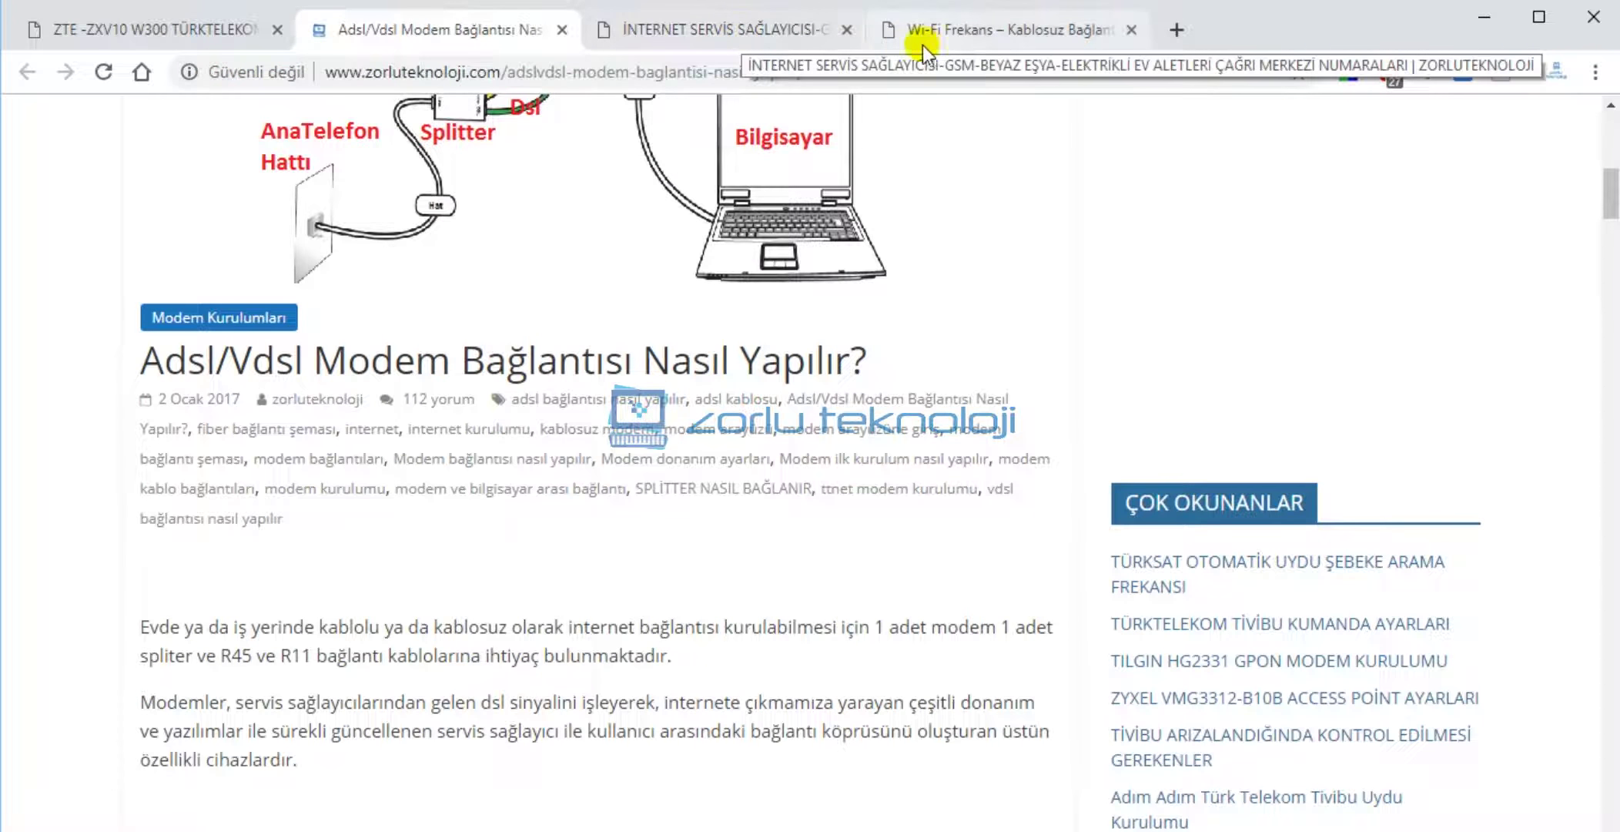
Scroll through the ISP call-centre numbers list on the zorluteknoloji.com article.
left_click(736, 30)
scroll(512, 463, "up", 10)
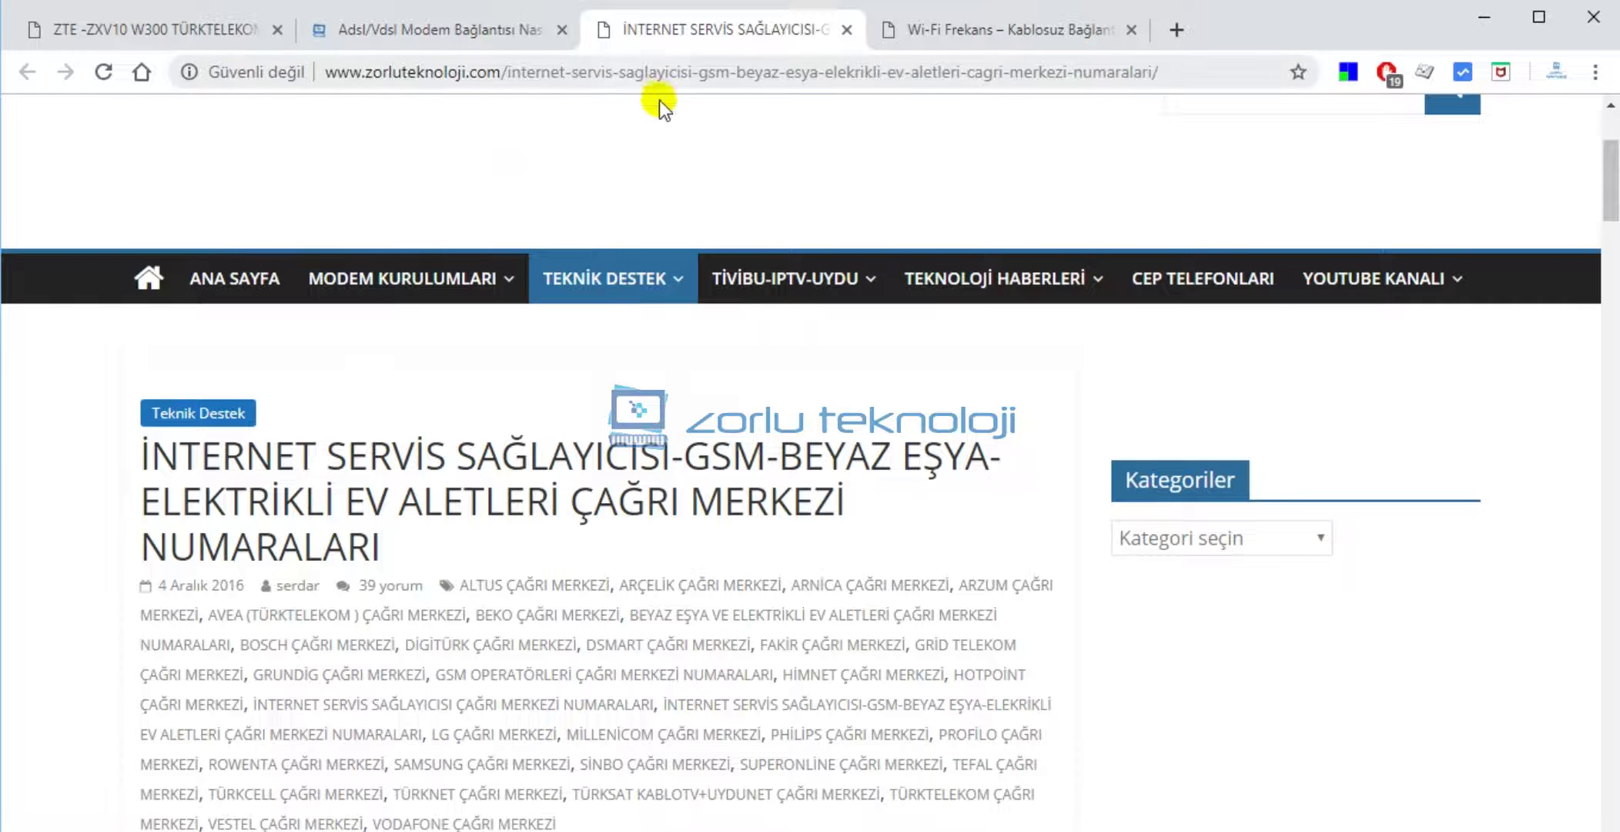
scroll(398, 539, "down", 6)
scroll(325, 544, "down", 3)
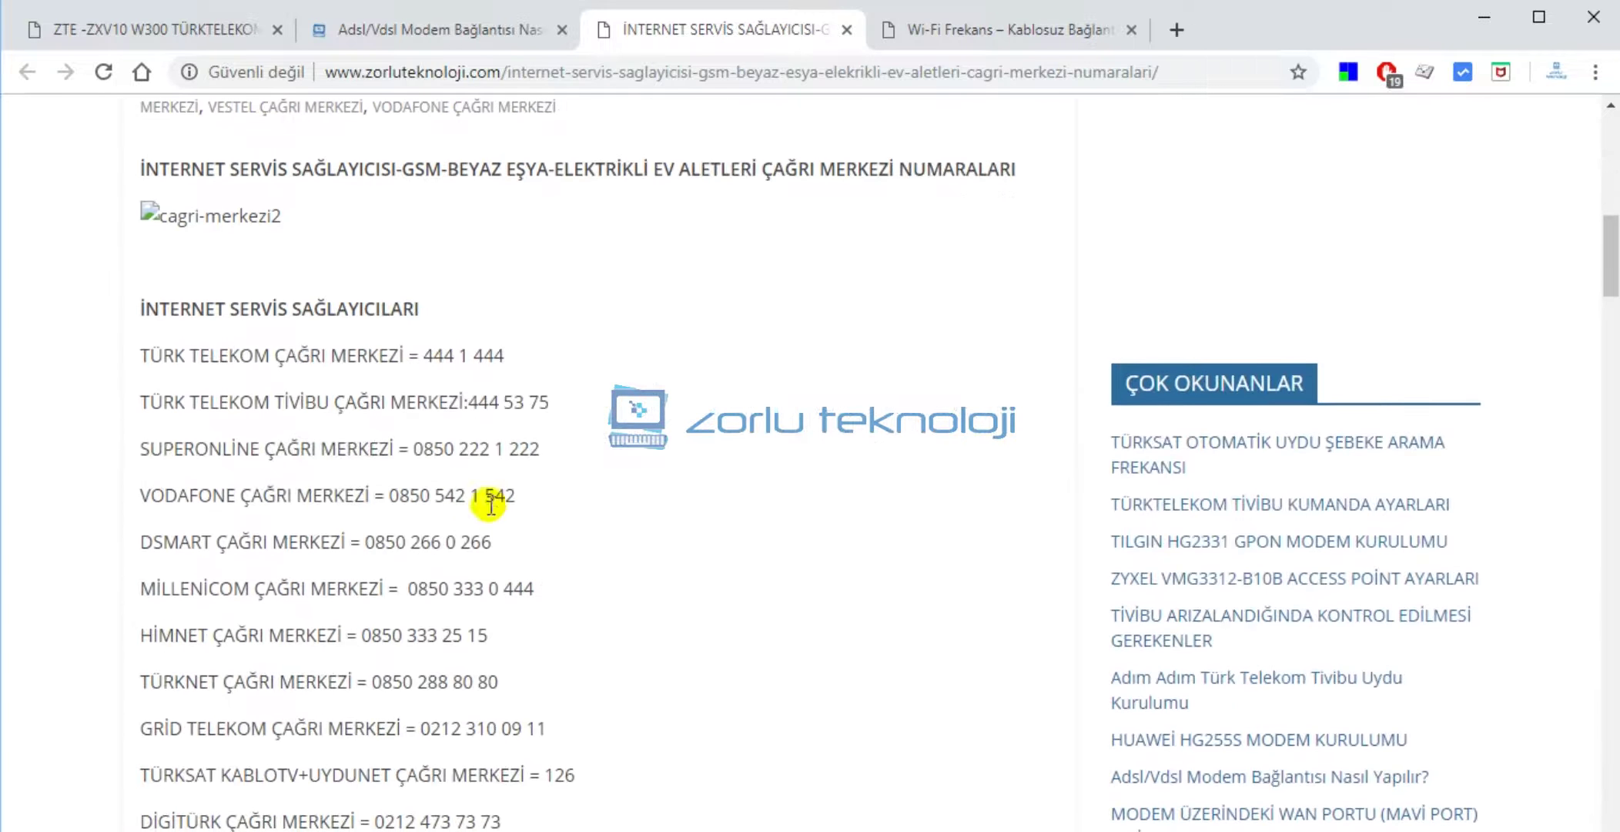
scroll(457, 378, "down", 10)
scroll(471, 401, "up", 4)
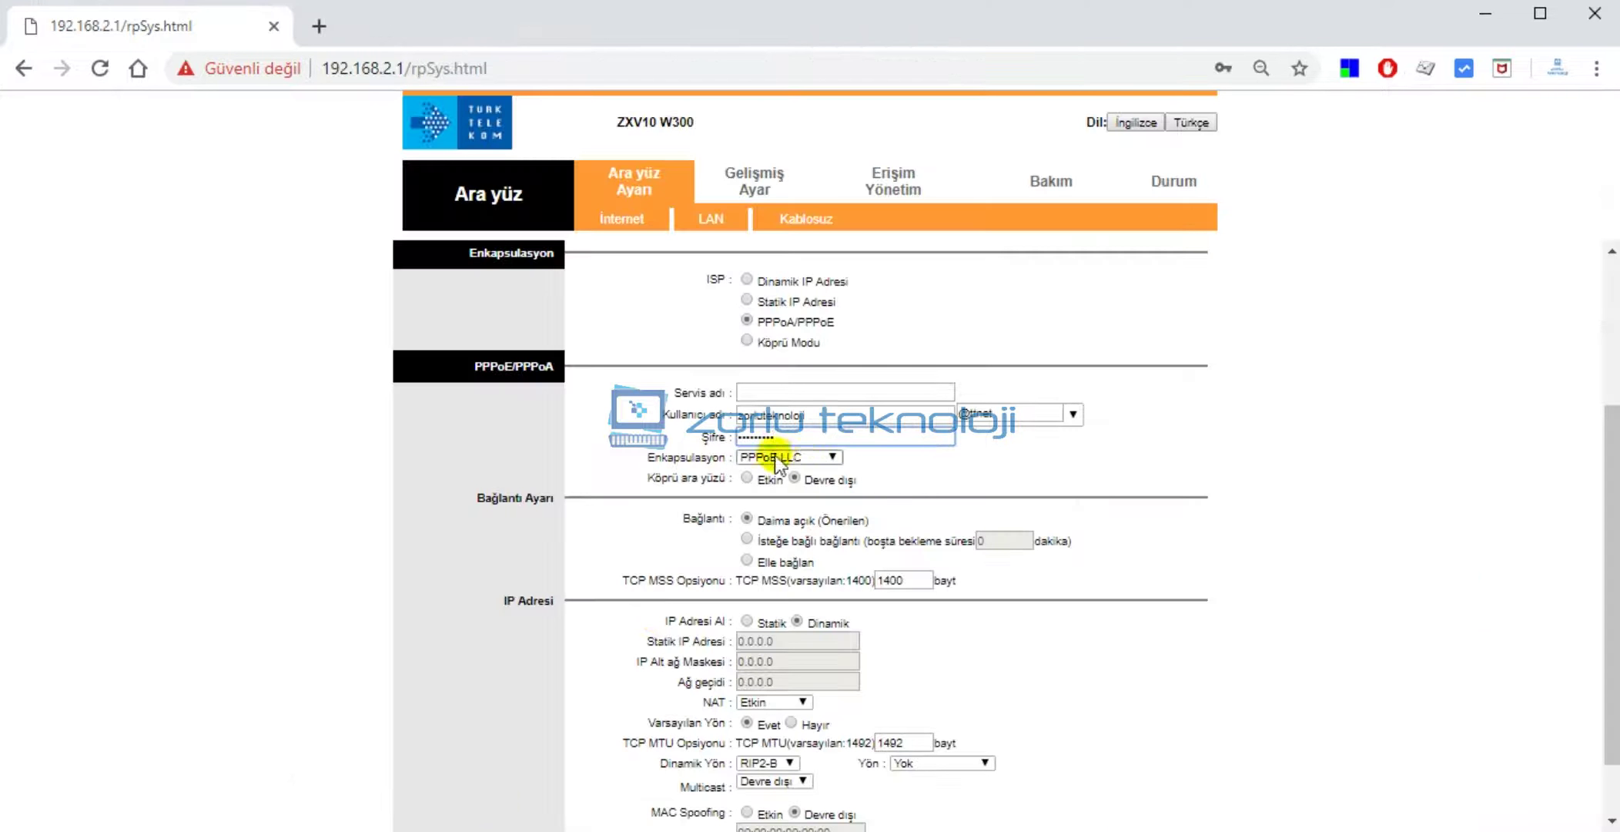
Keep Enkapsulasyon at PPPoE LLC and save the internet settings with KAYDET.
left_click(821, 463)
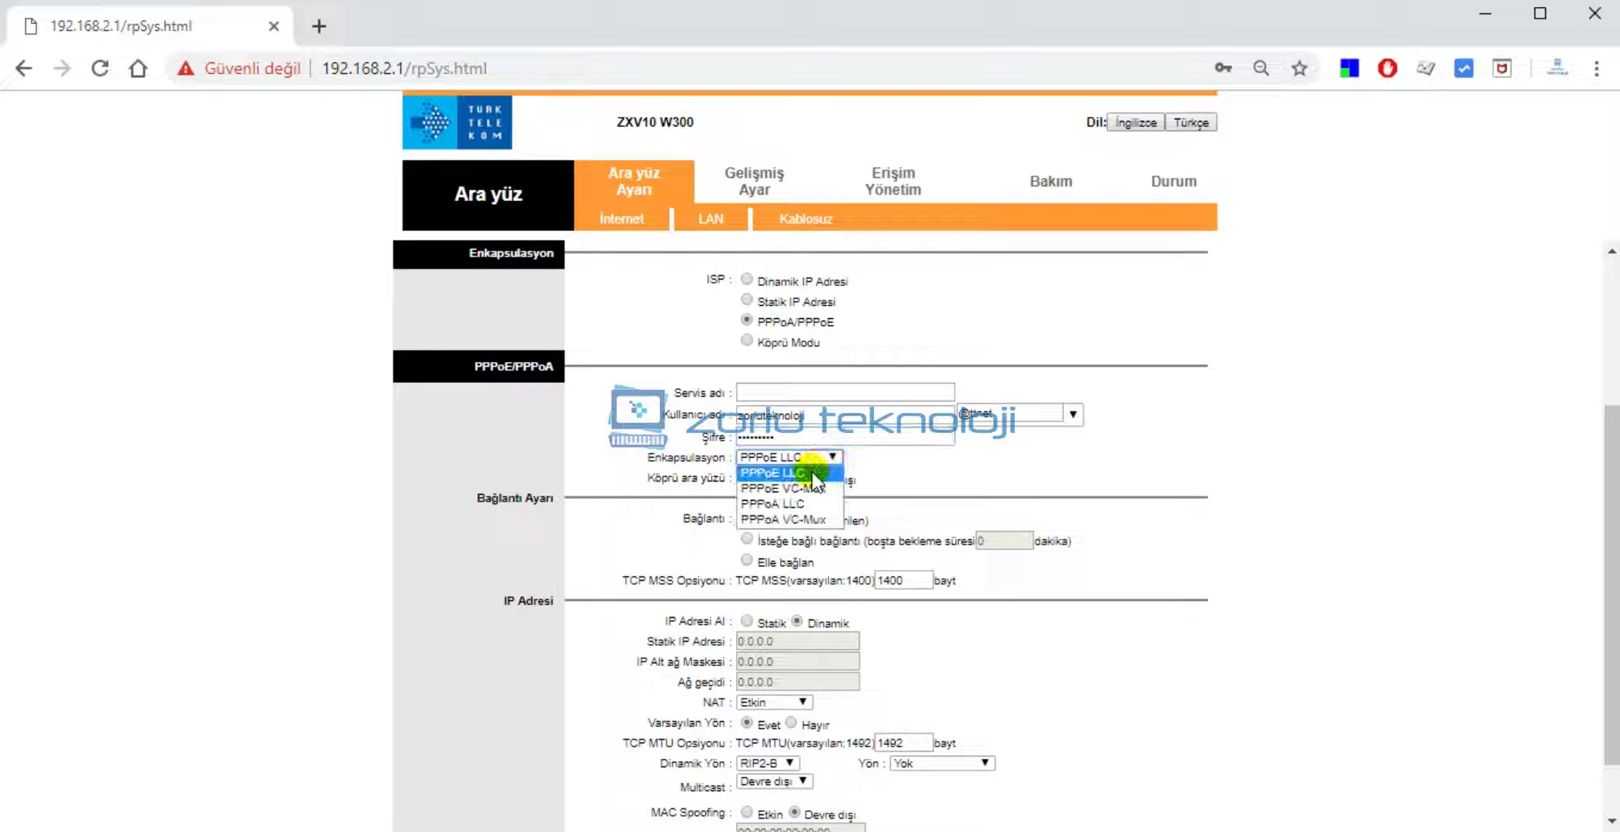
left_click(812, 471)
scroll(922, 493, "down", 1)
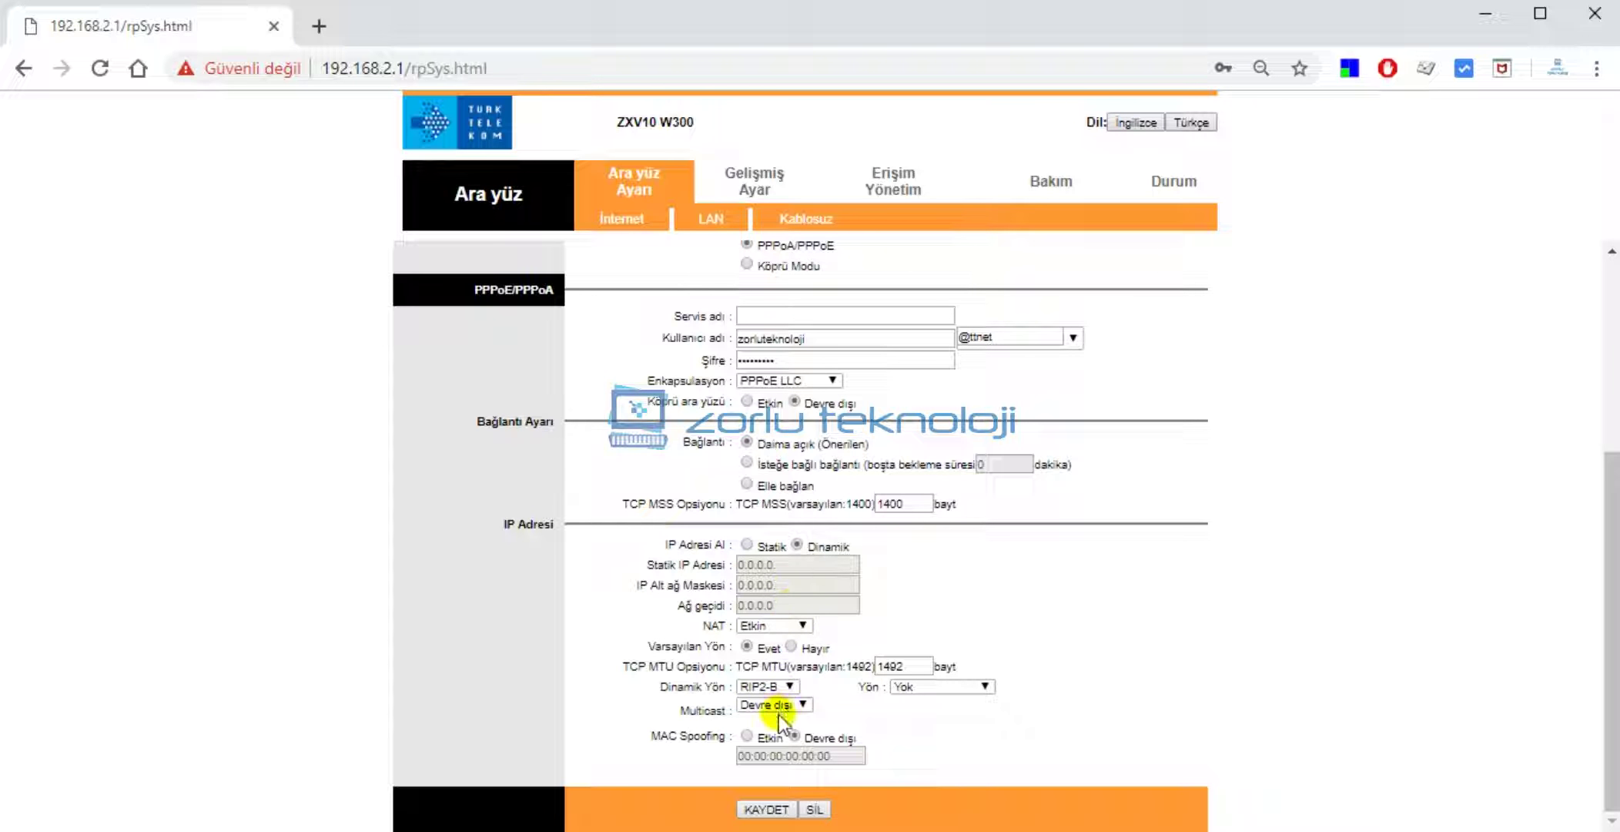
left_click(786, 808)
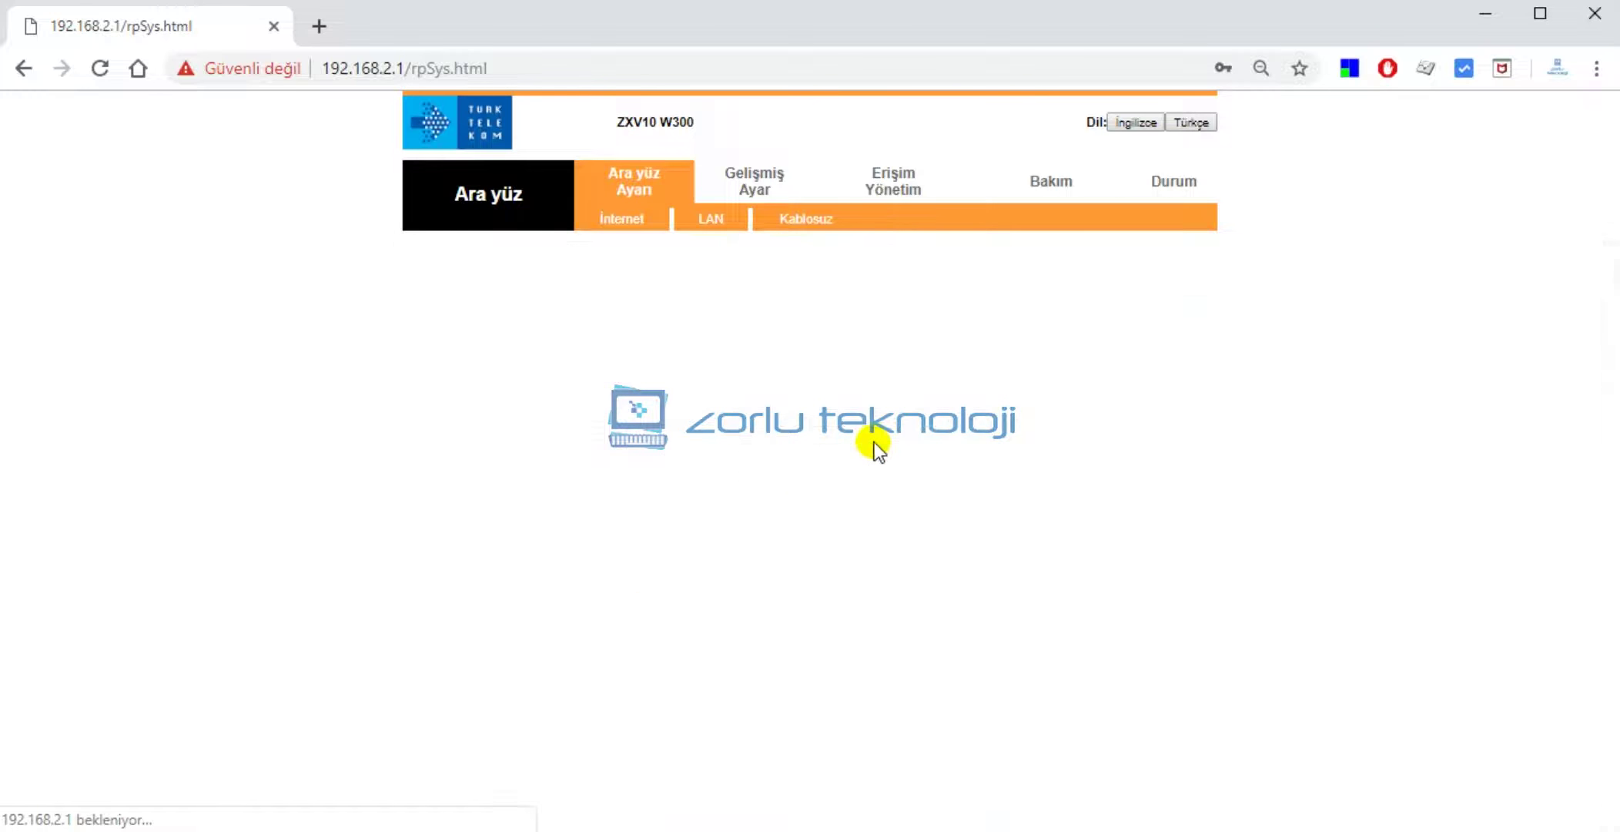
scroll(872, 446, "down", 3)
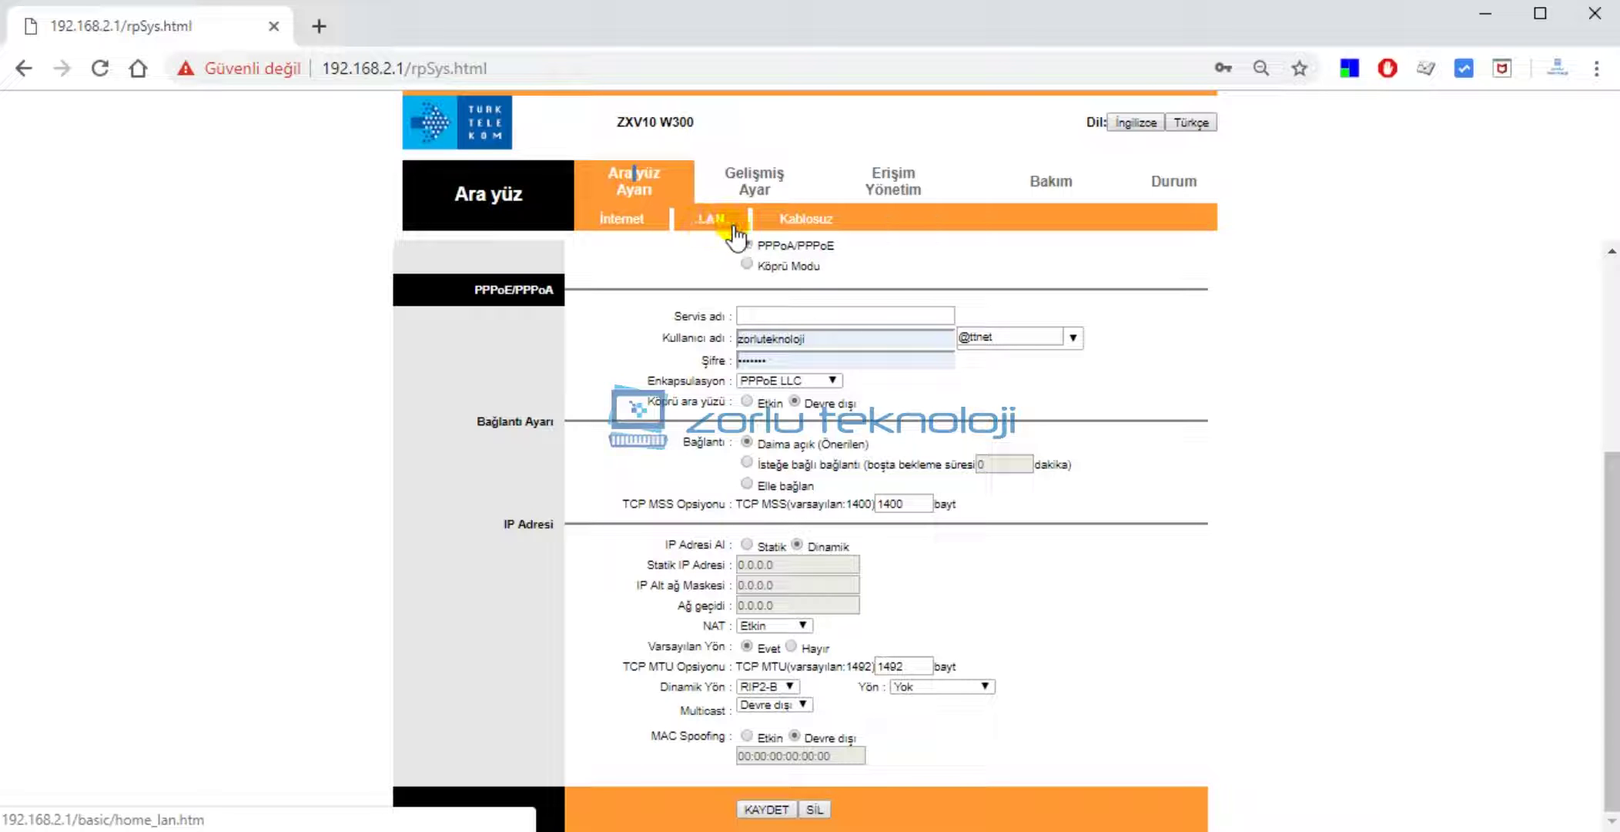
On the Kablosuz page, check the region choices and browse the Kanal list toward channel 01.
left_click(807, 221)
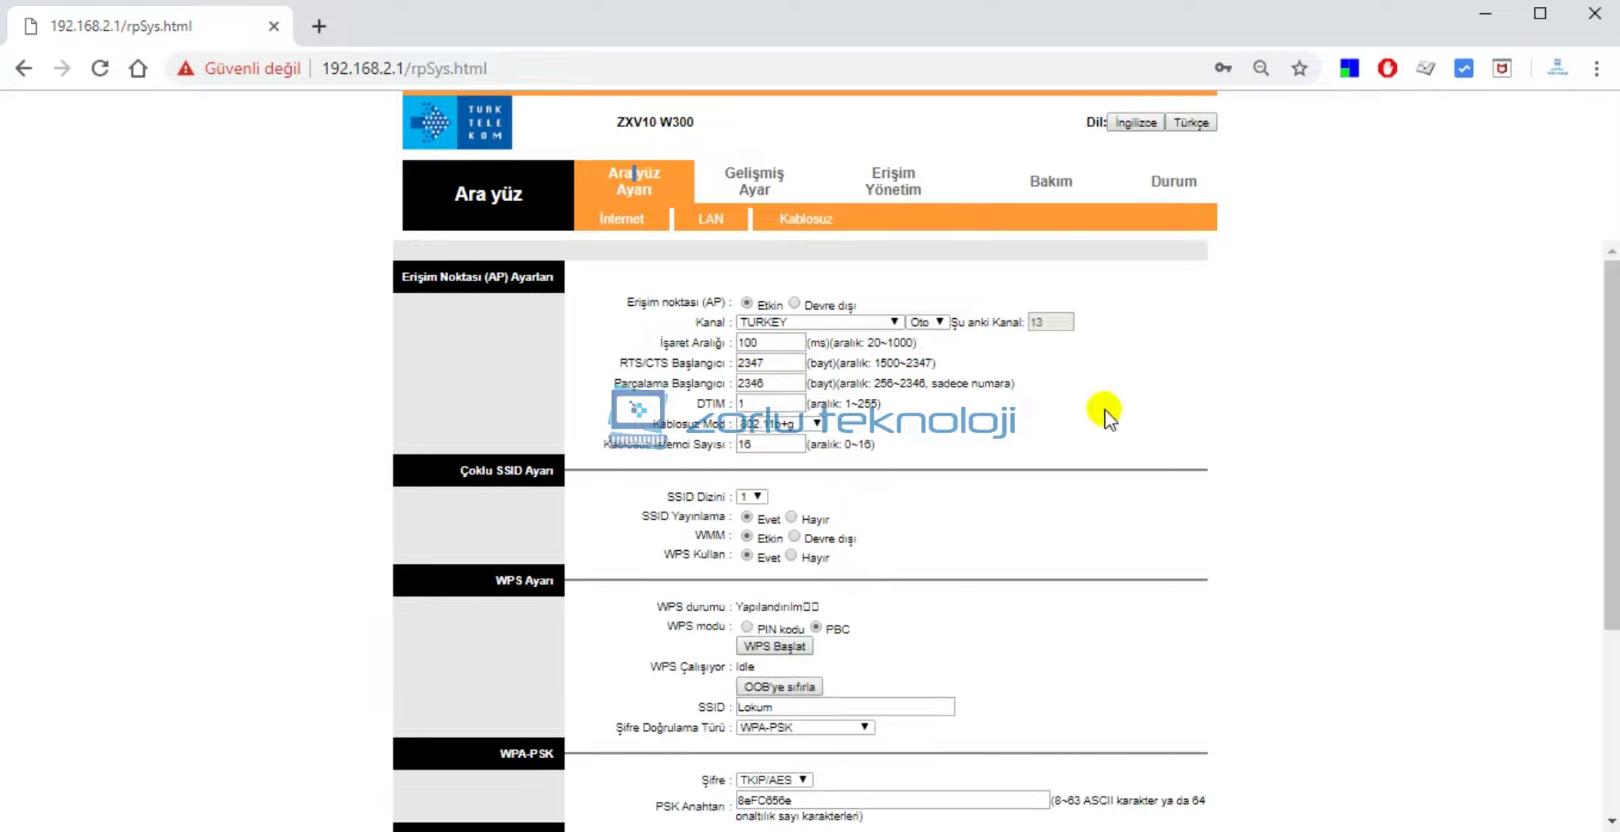
left_click(815, 324)
left_click(815, 323)
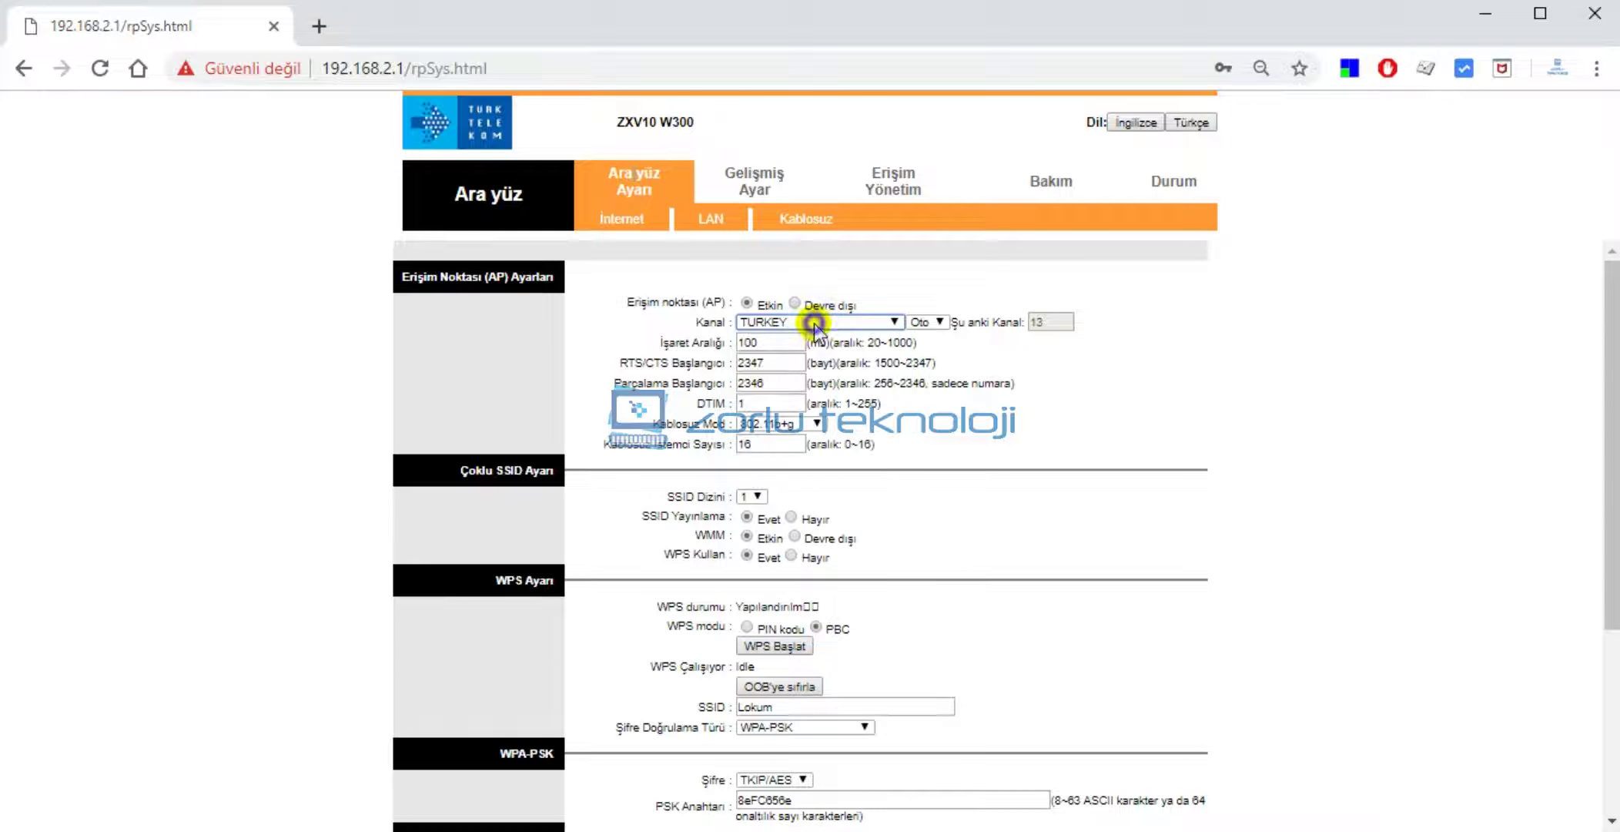
left_click(937, 324)
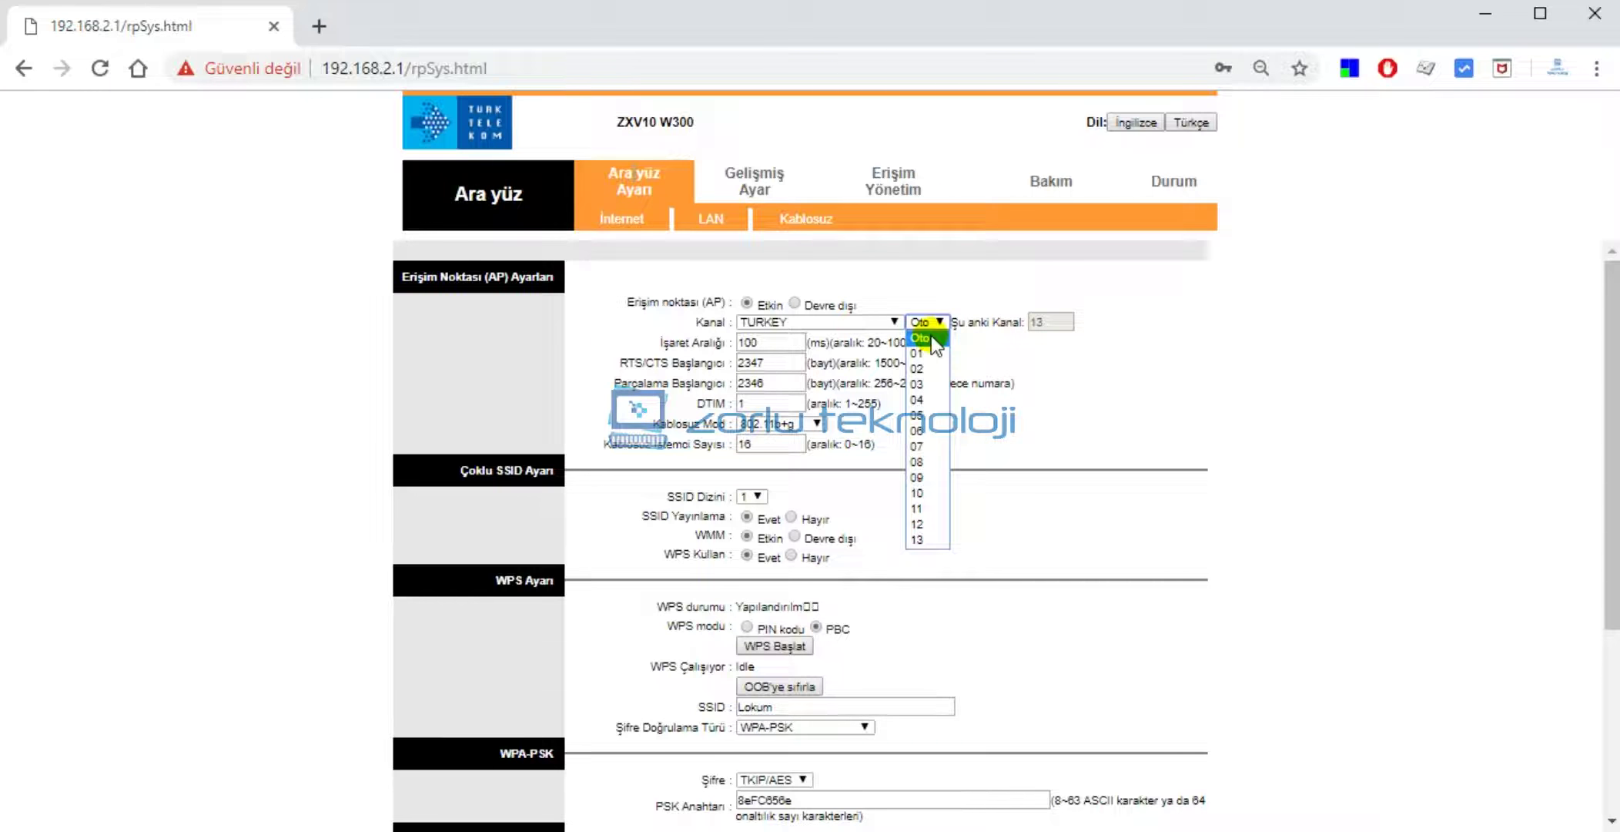
key("Down")
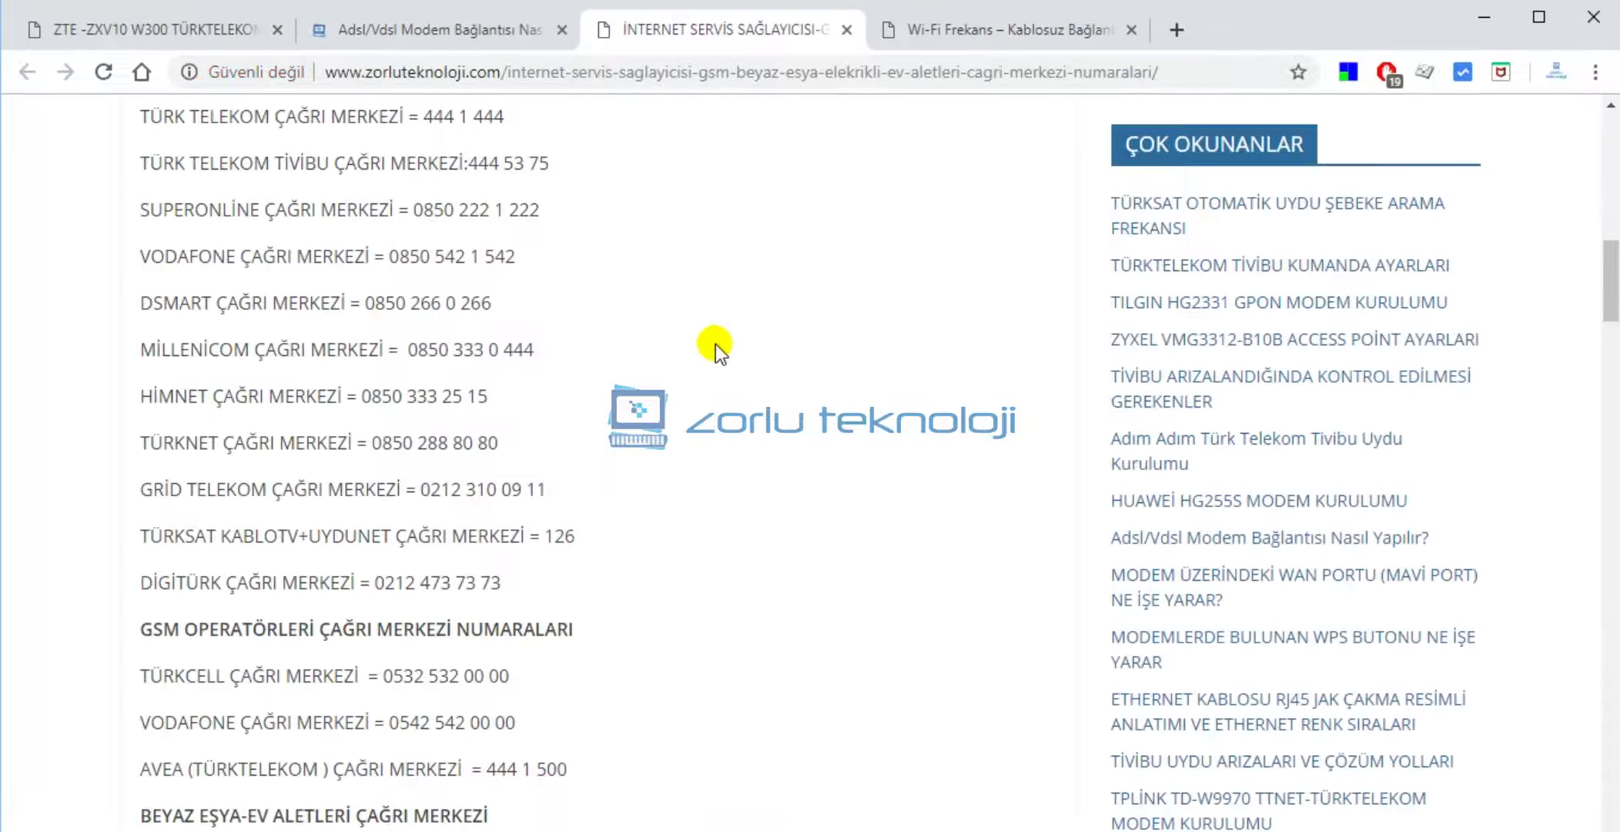
Read the Wi-Fi channel frequencies section of the zorluteknoloji.com Wi-Fi Frekans article.
left_click(989, 23)
scroll(470, 373, "down", 5)
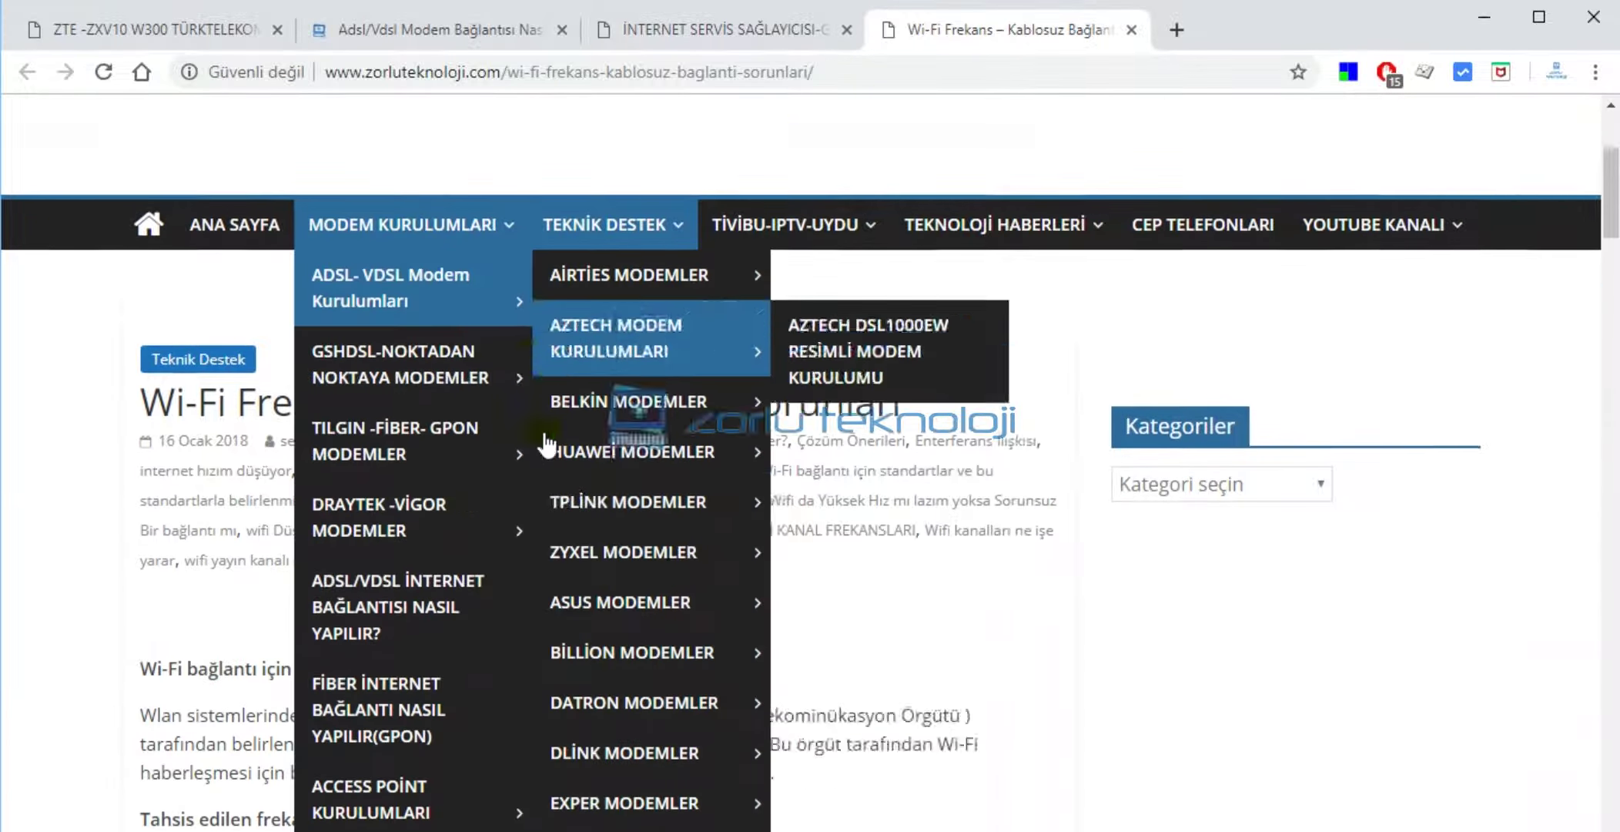
scroll(222, 492, "down", 12)
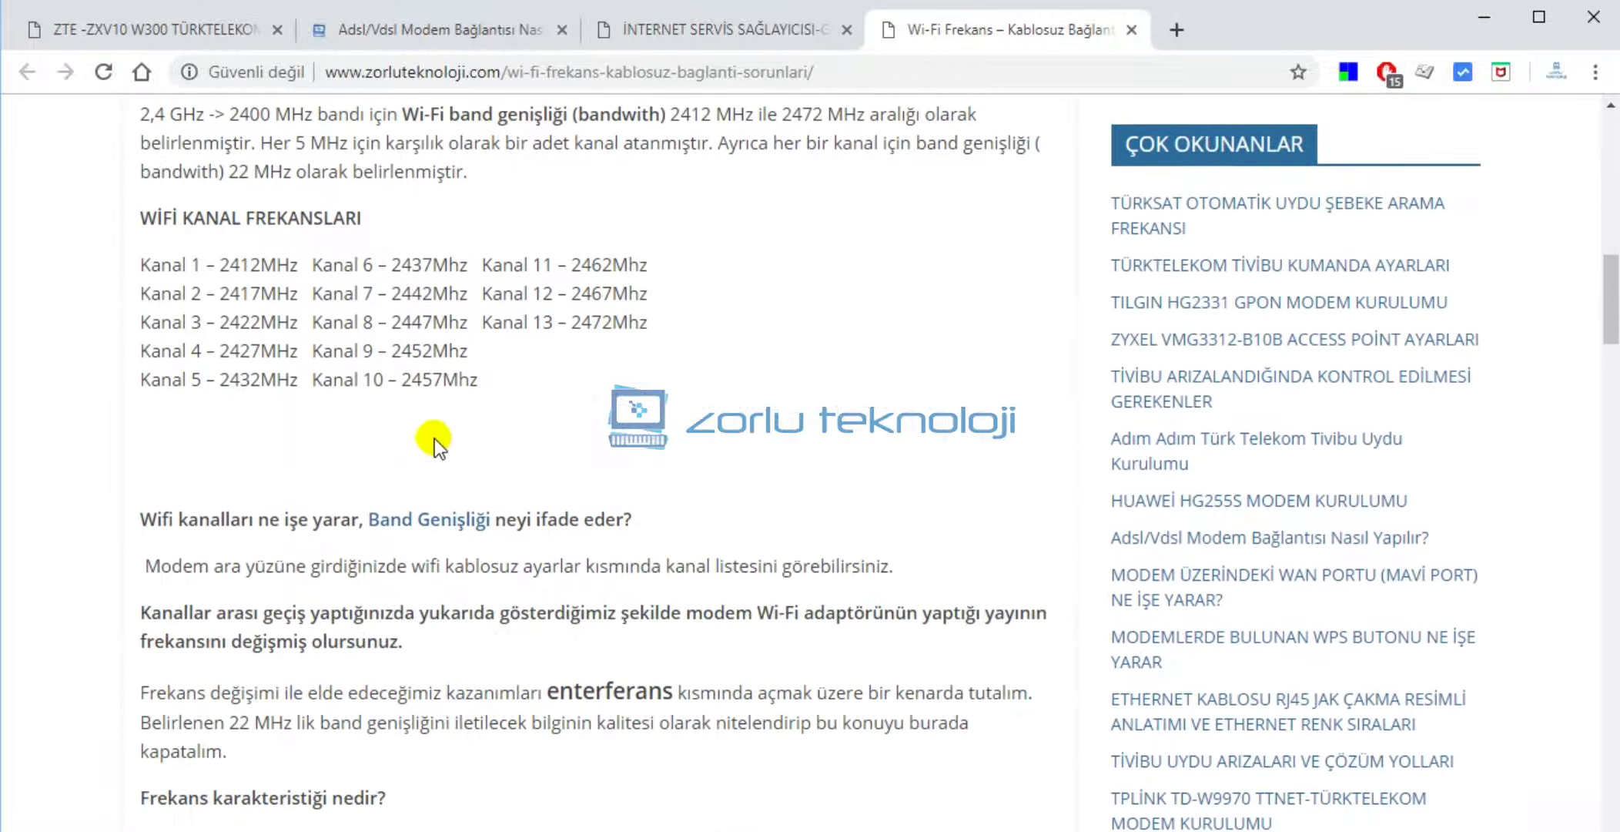
scroll(462, 476, "down", 9)
scroll(527, 493, "up", 13)
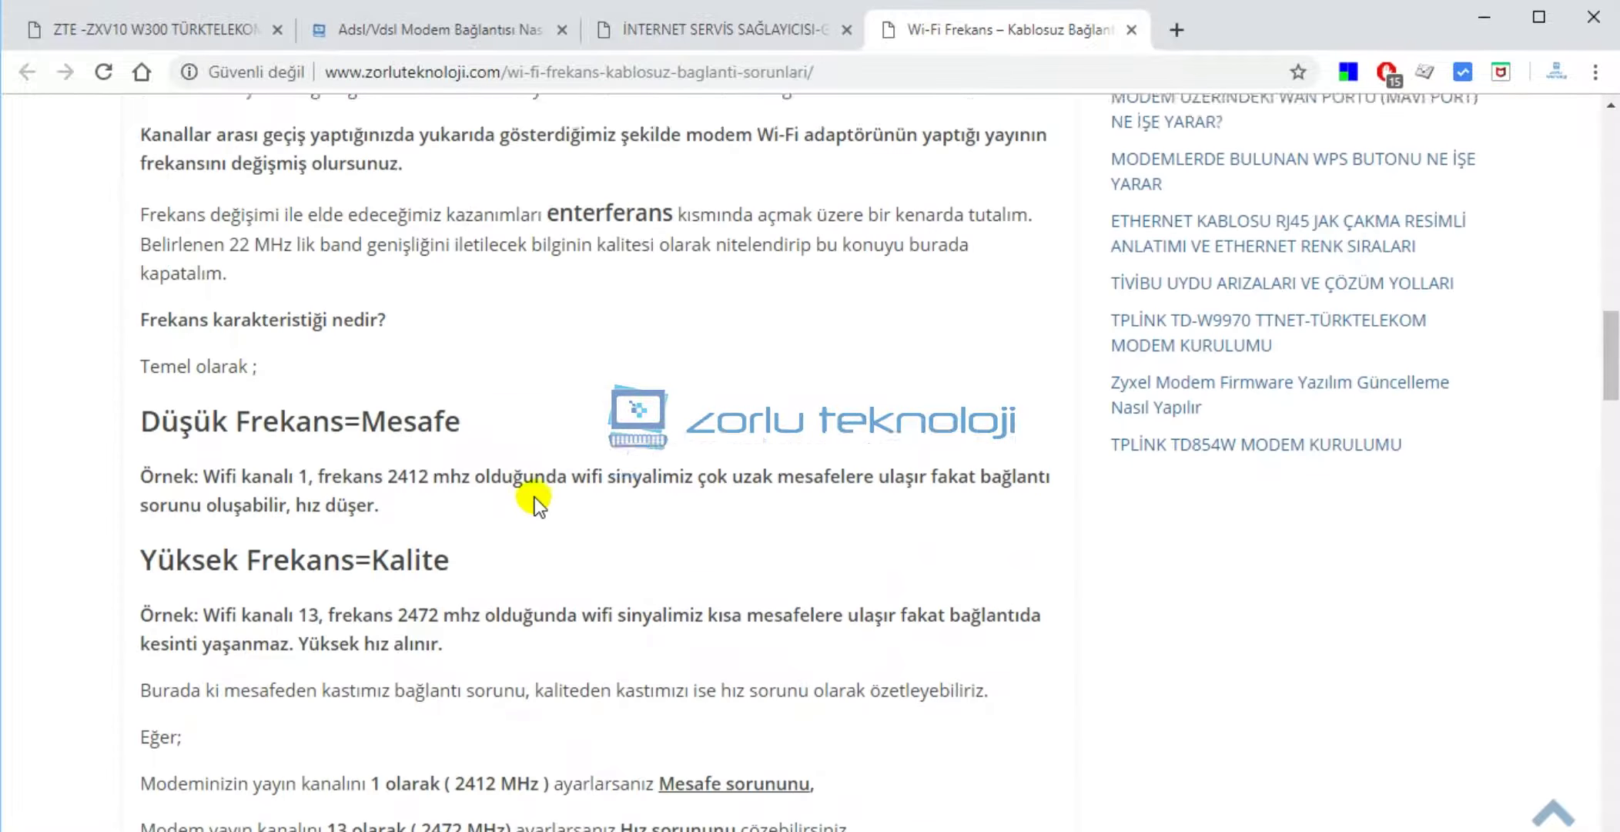
scroll(542, 499, "up", 3)
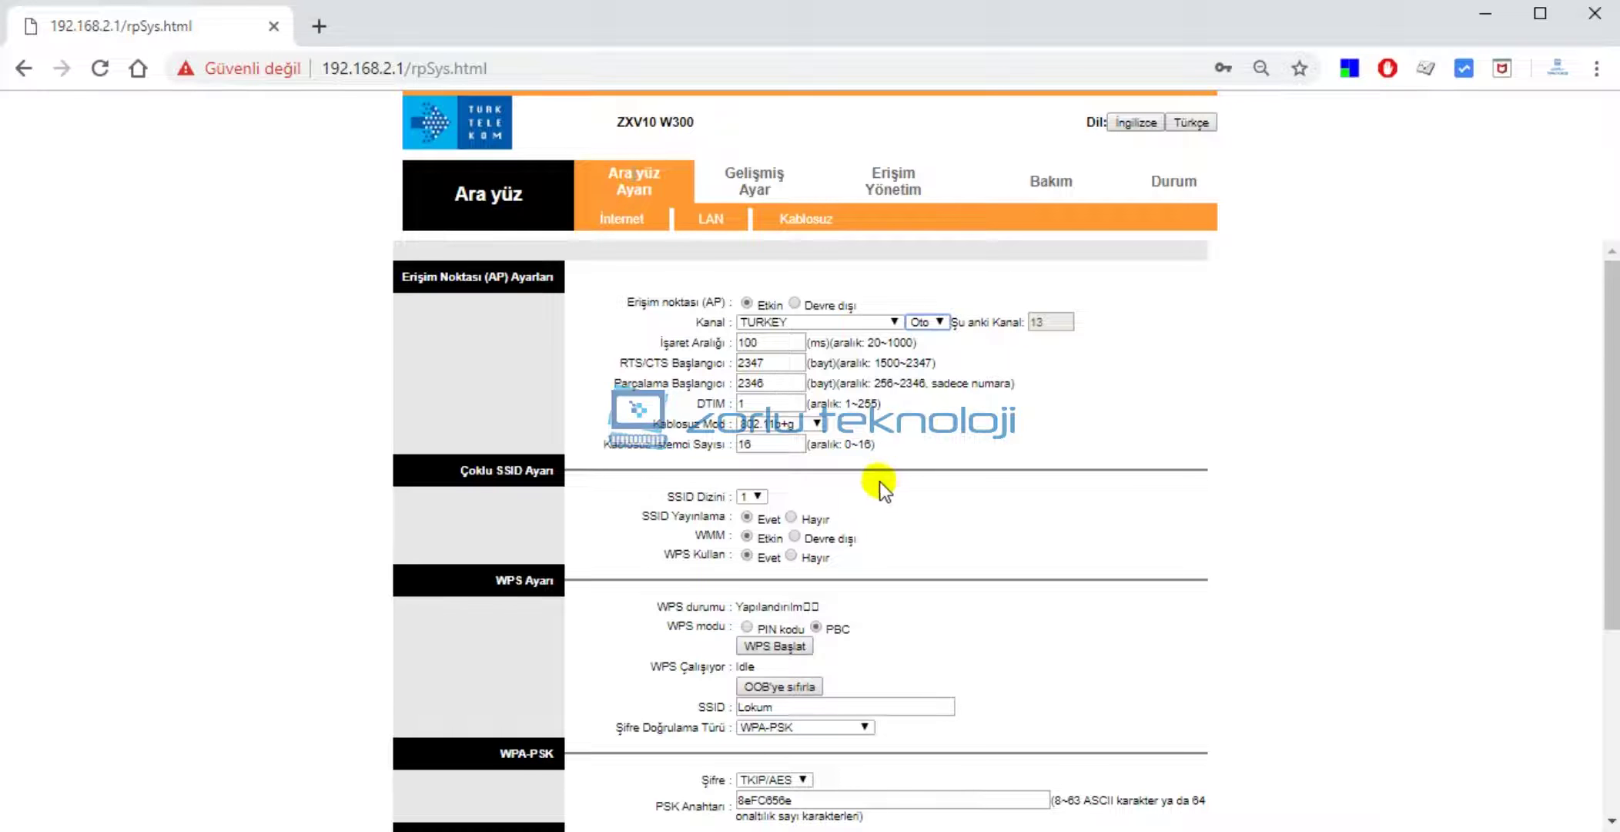
Change Kablosuz İstemci Sayısı from 16 to 10 wireless clients.
scroll(755, 369, "down", 2)
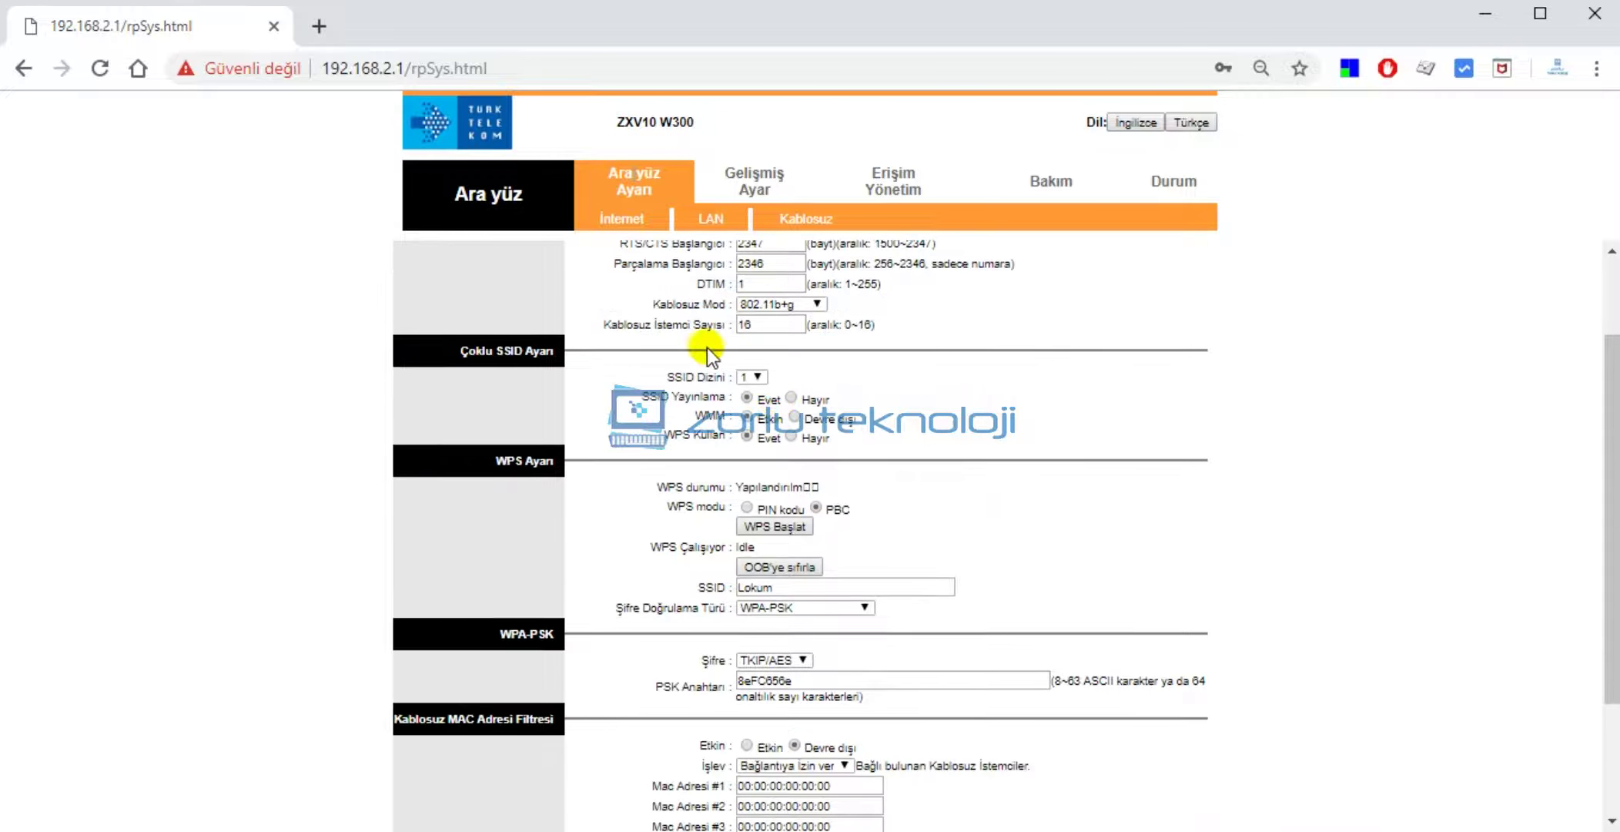
left_click(763, 325)
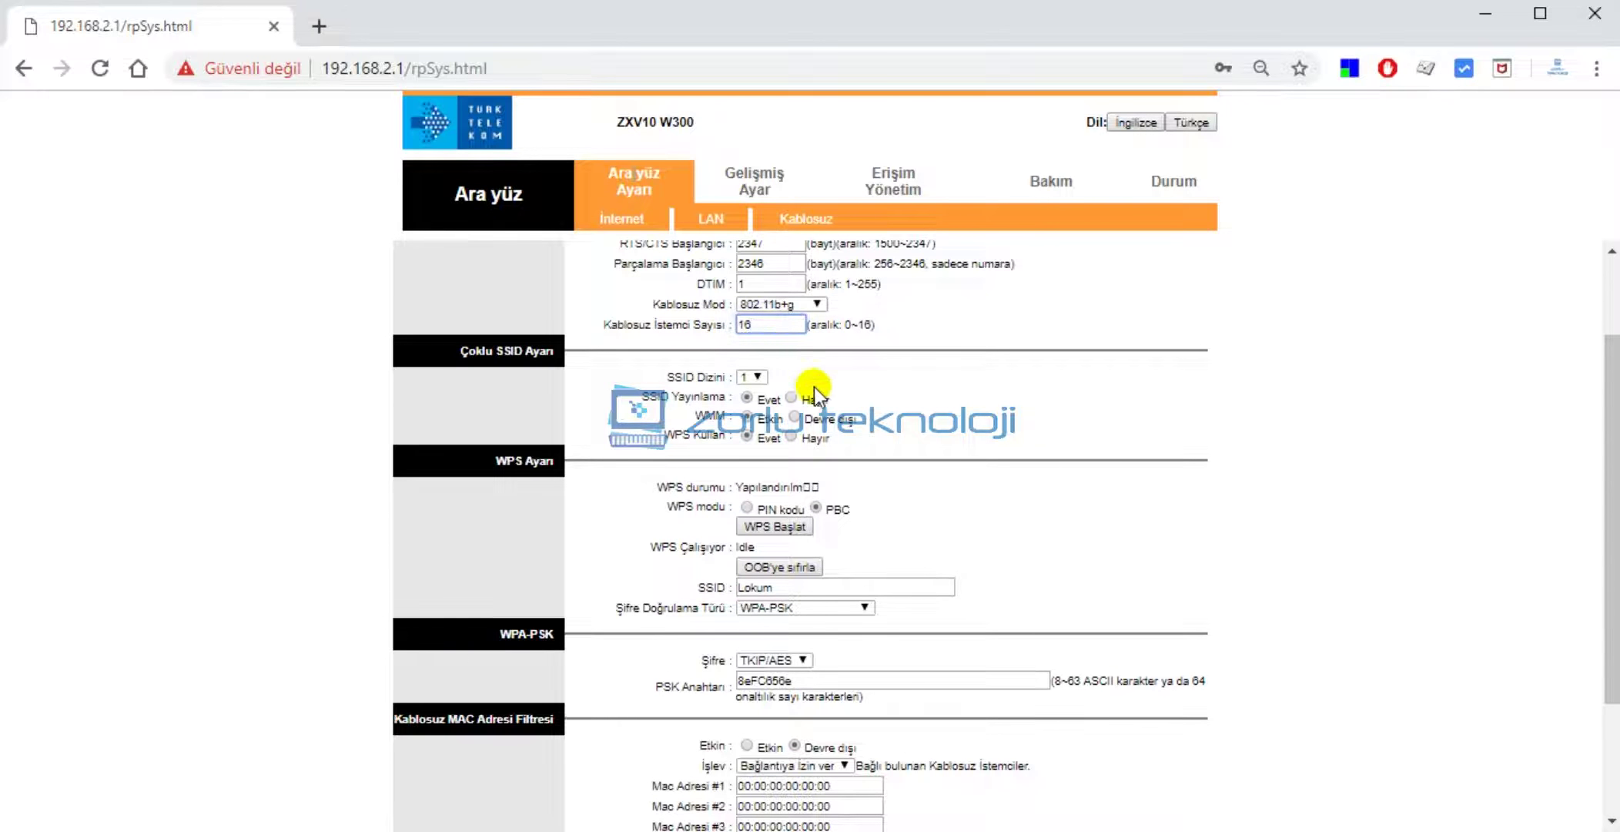
scroll(816, 383, "up", 2)
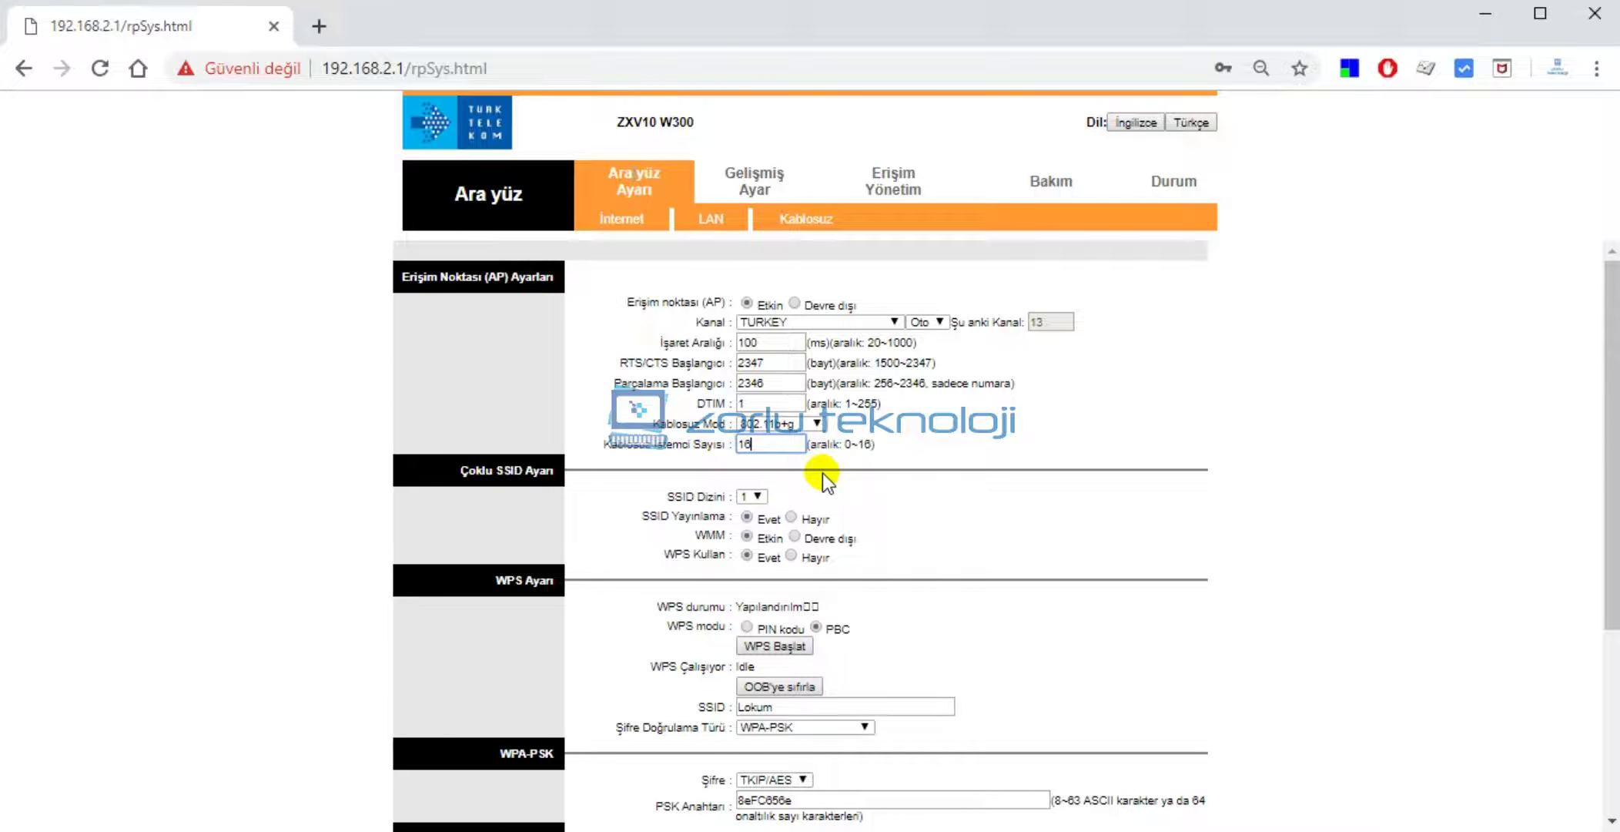
key("BackSpace")
type("0")
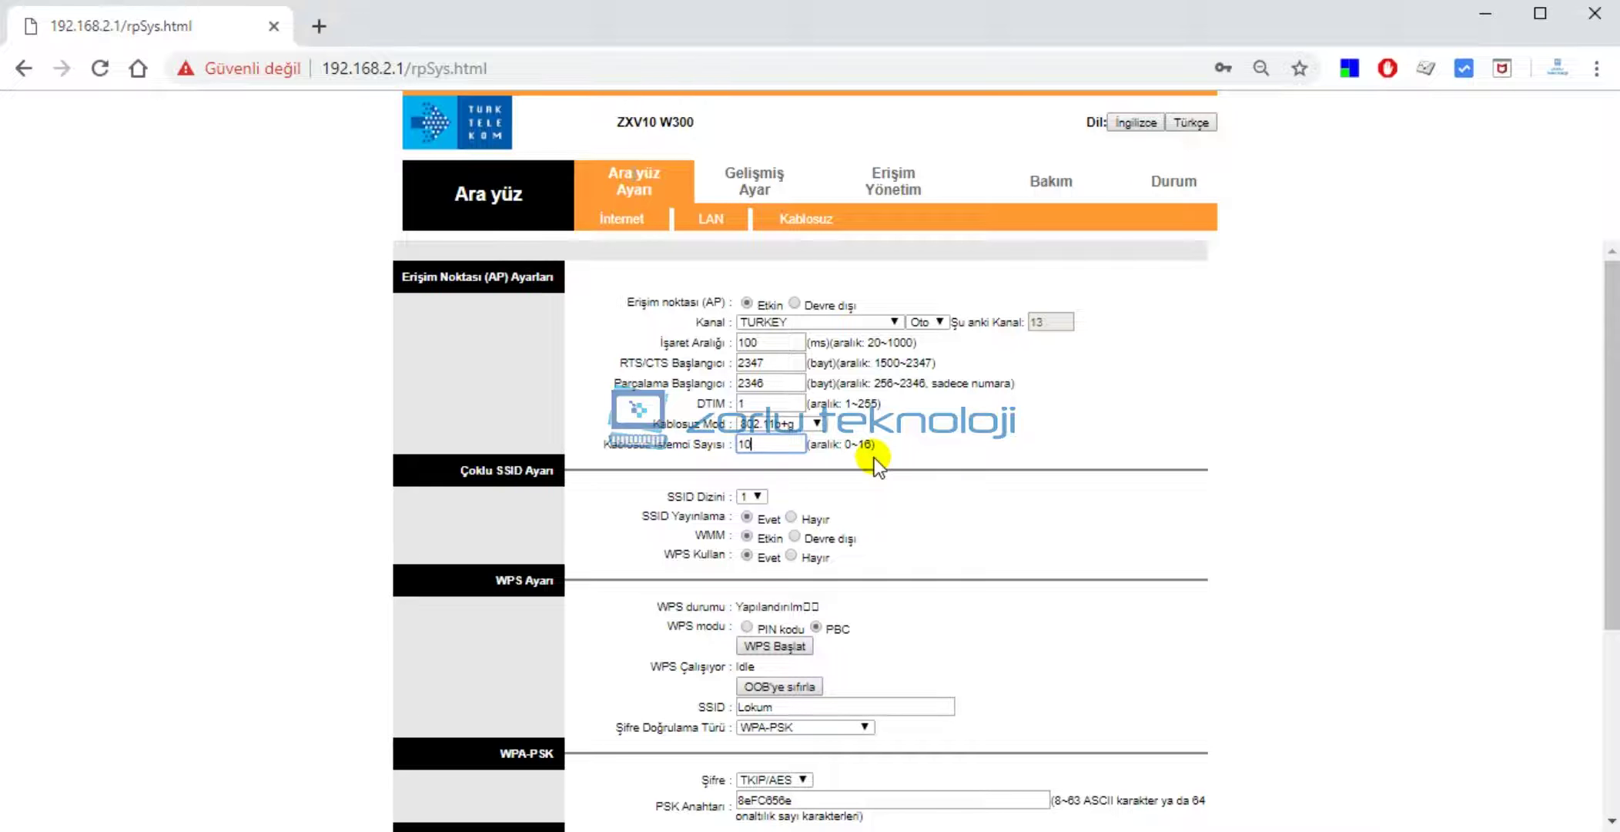
scroll(814, 501, "down", 2)
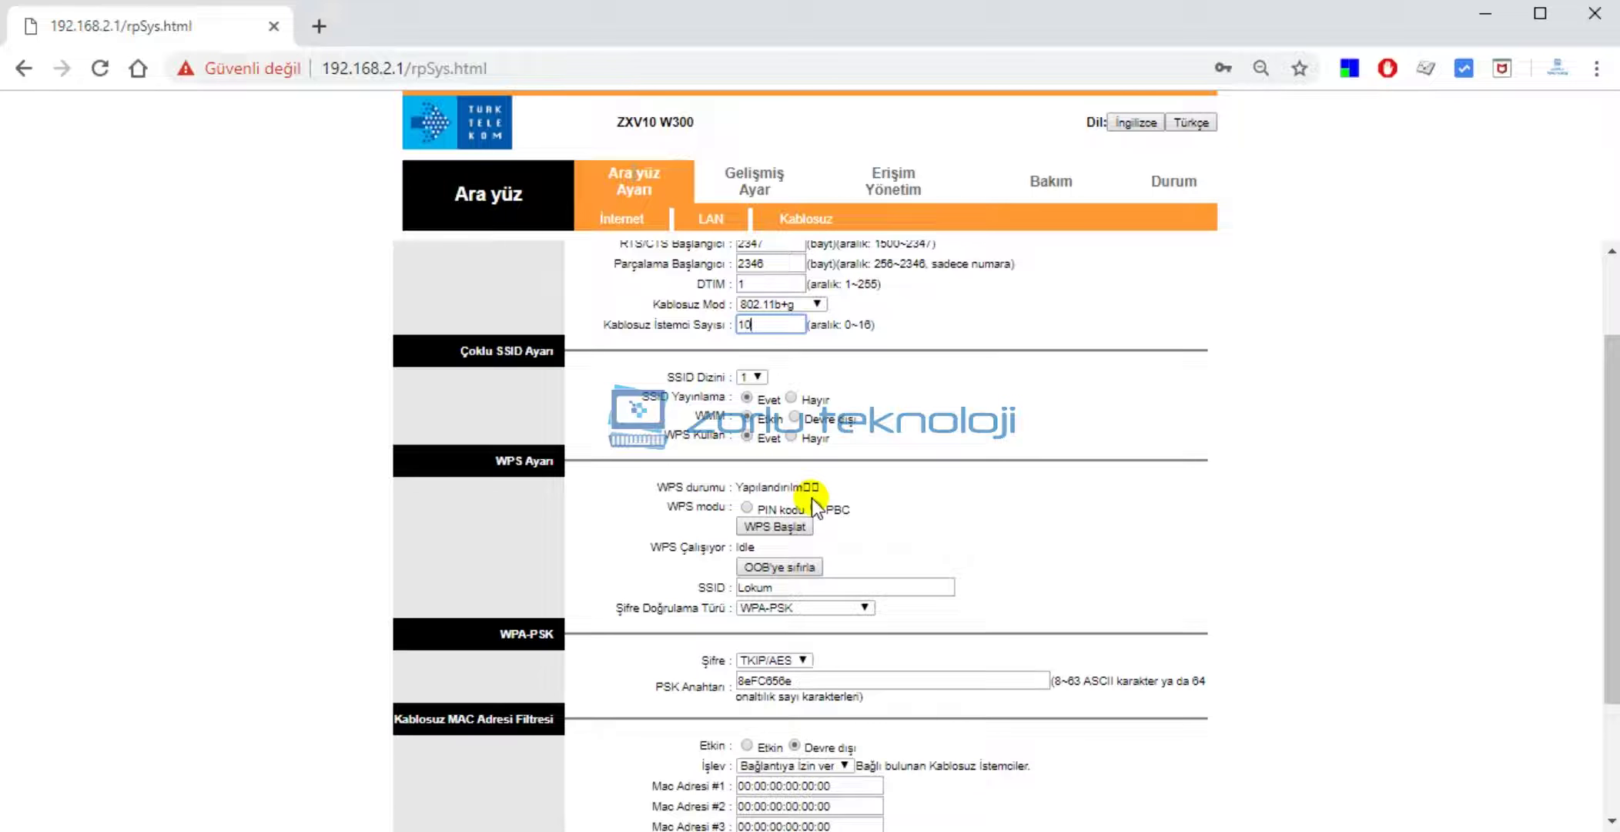
scroll(847, 435, "down", 2)
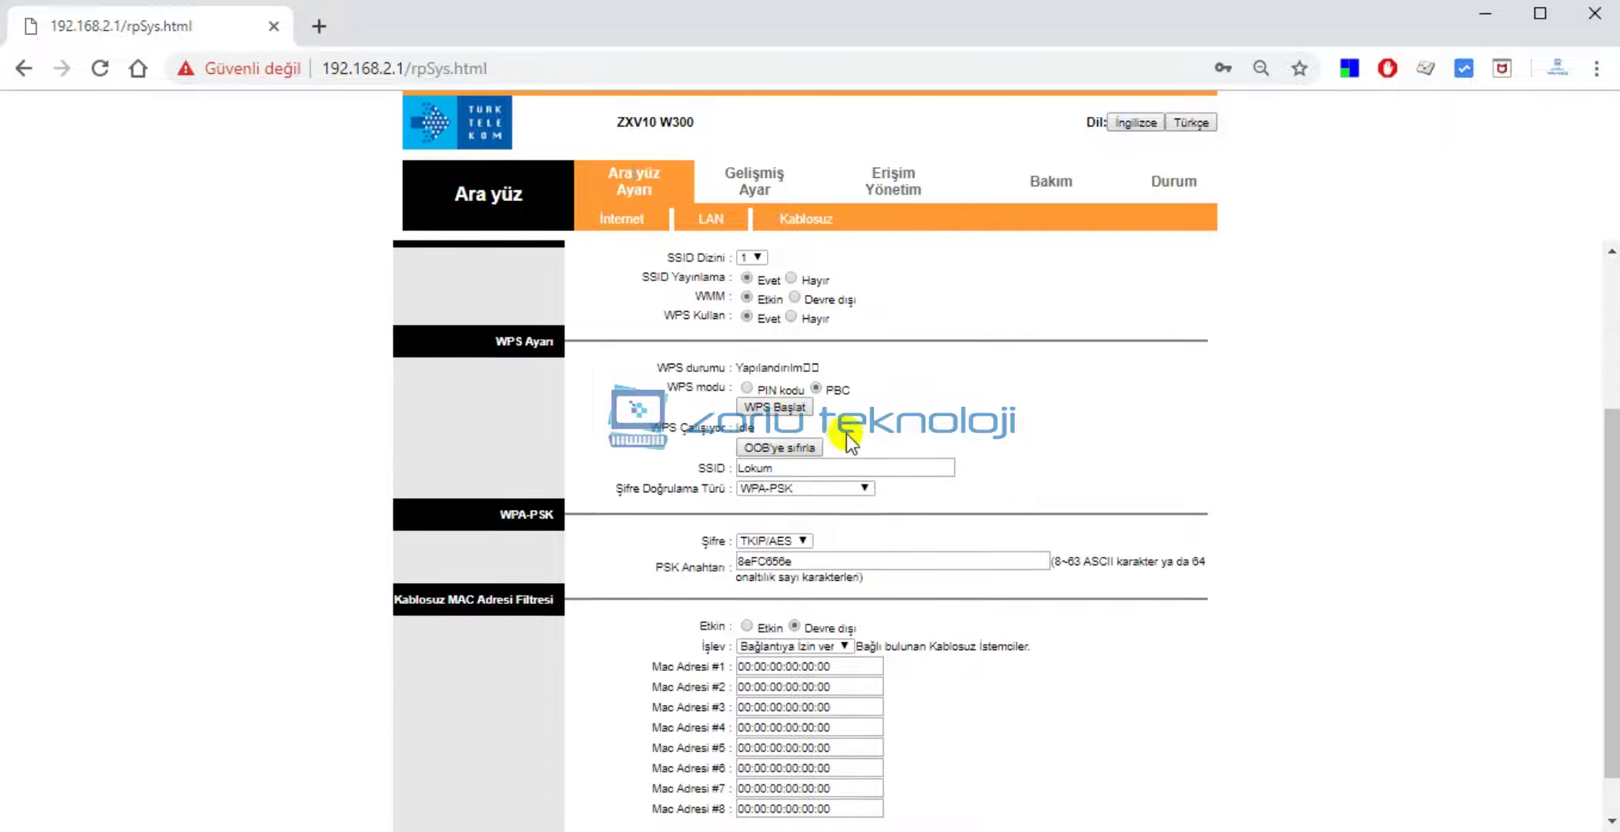
scroll(943, 441, "down", 1)
left_click(801, 415)
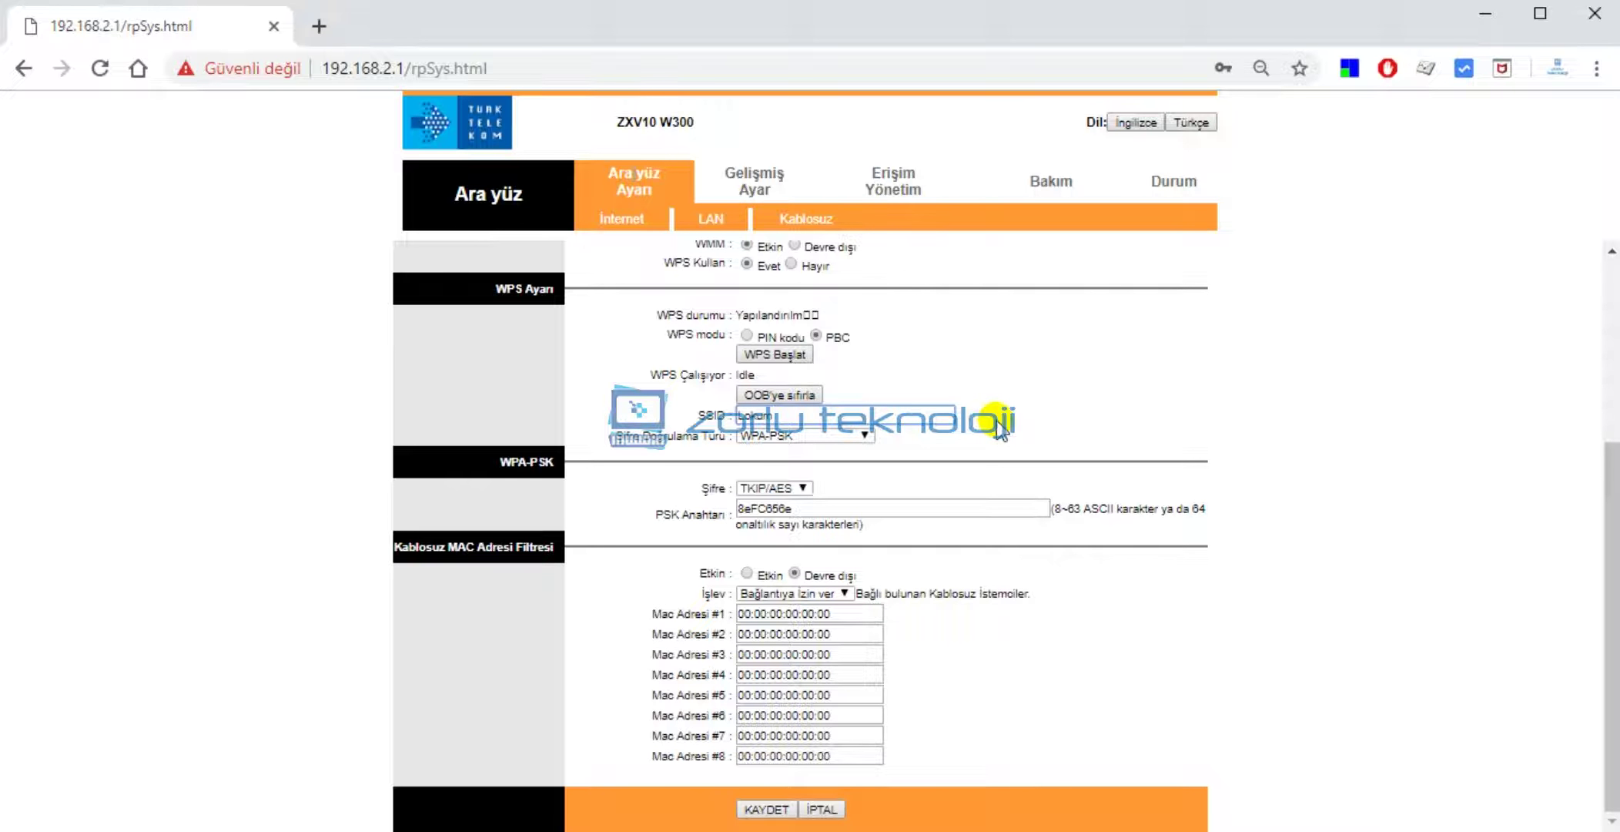
Rename the wireless network (SSID) from Lokum to zorluteknoloji.
key("BackSpace")
key("BackSpace")
key("BackSpace")
key("BackSpace")
key("BackSpace")
type("zo")
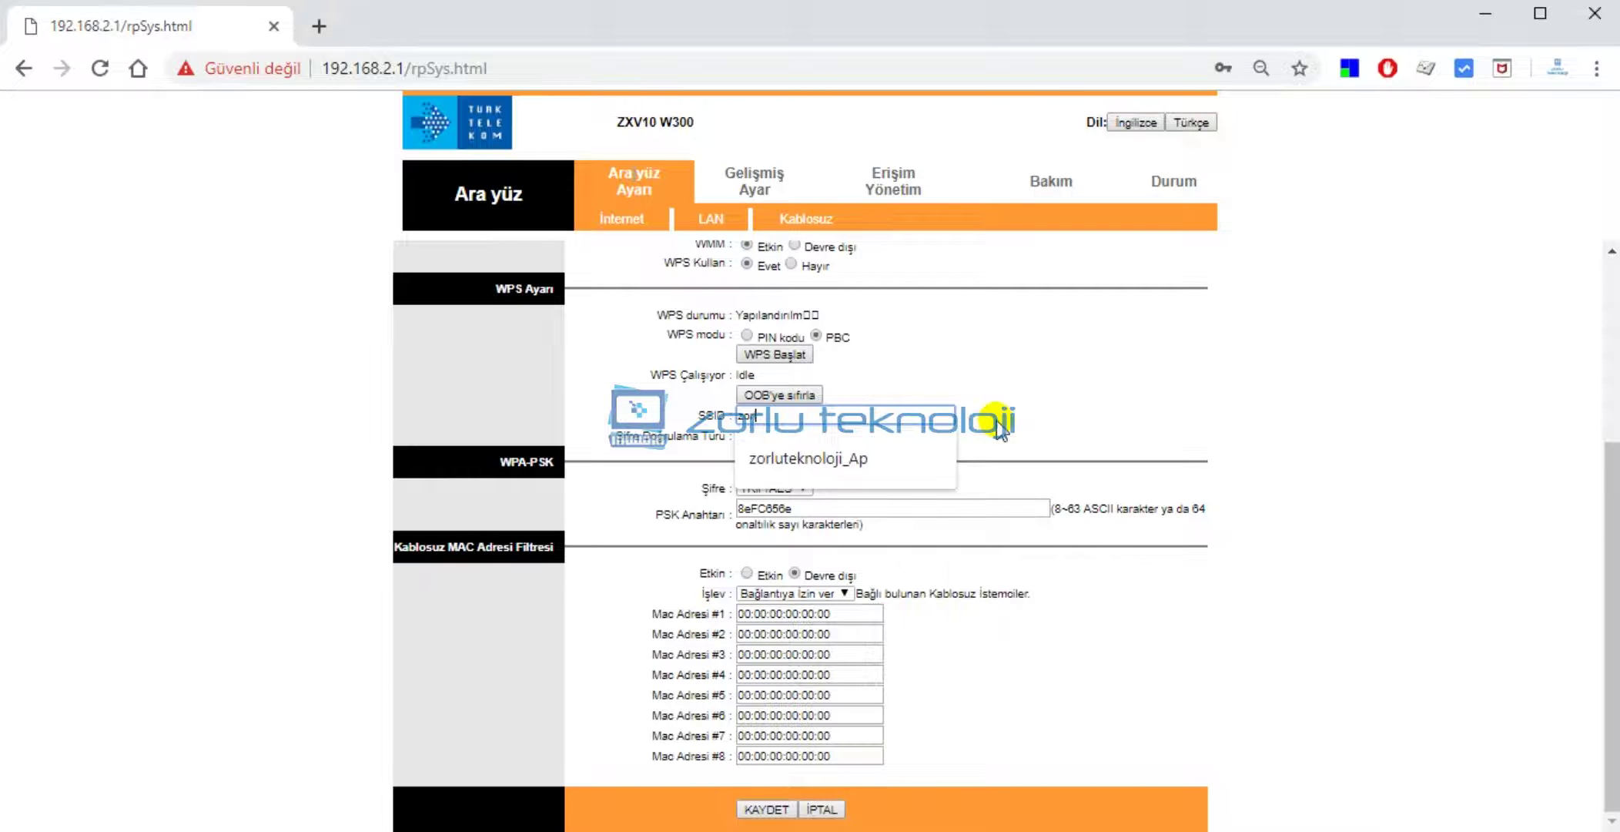
type("rluteknoloji")
left_click(999, 429)
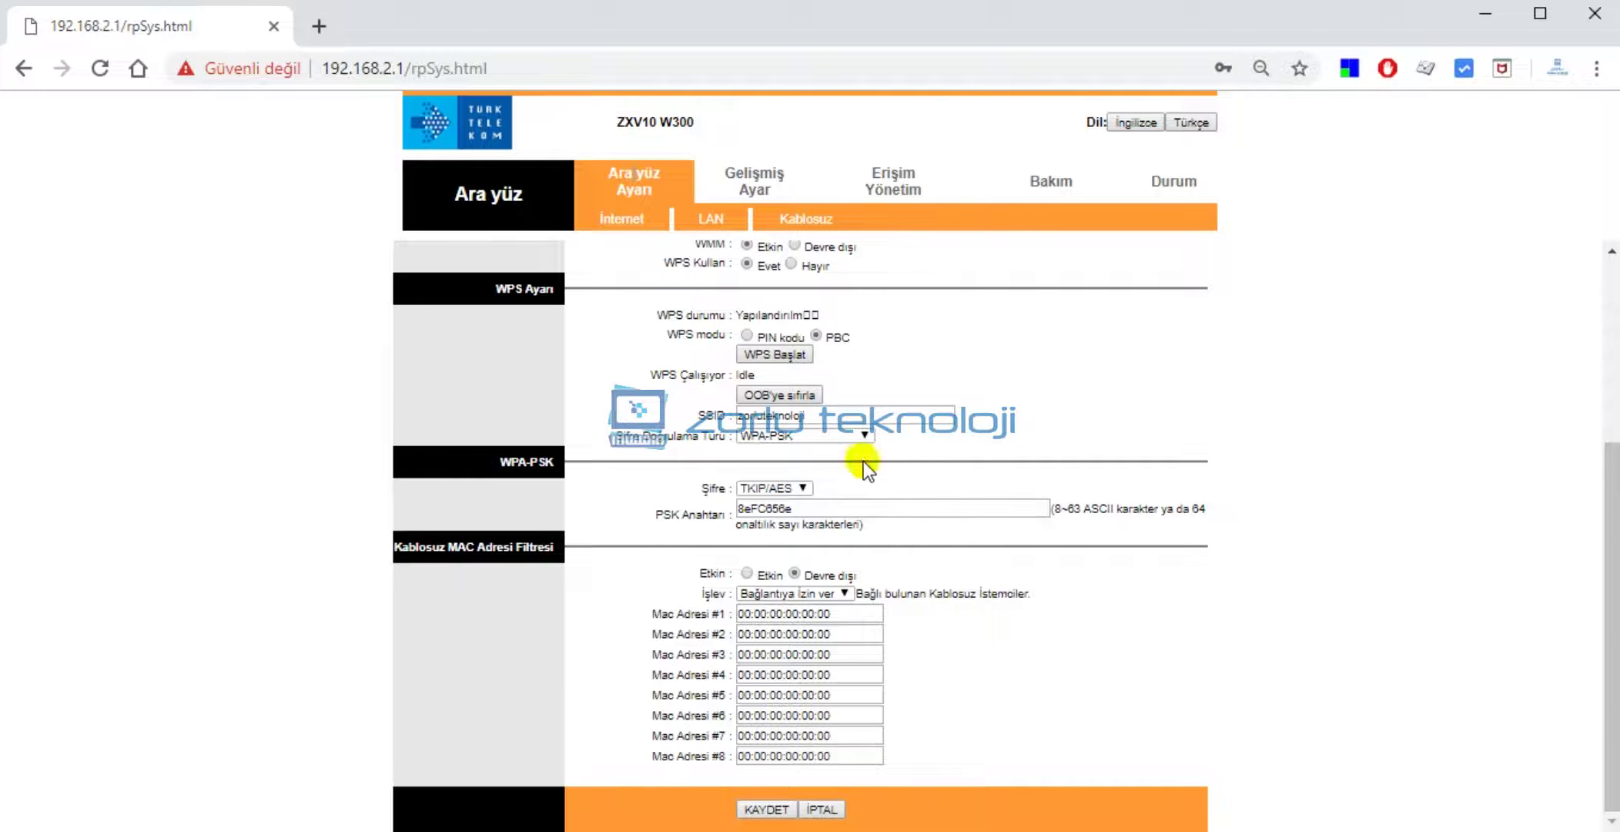
left_click(829, 440)
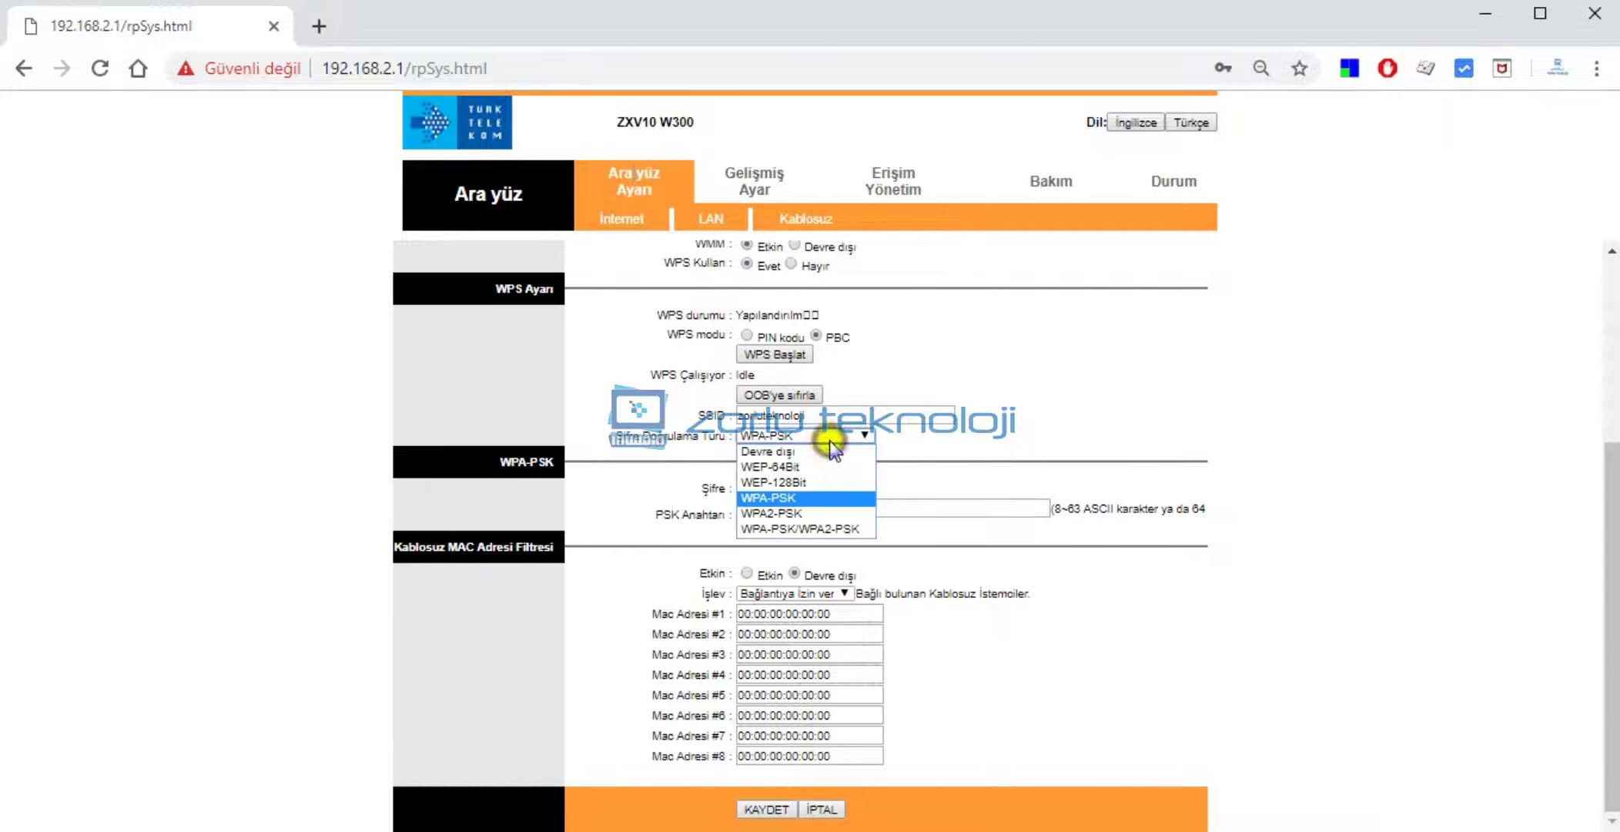
left_click(820, 495)
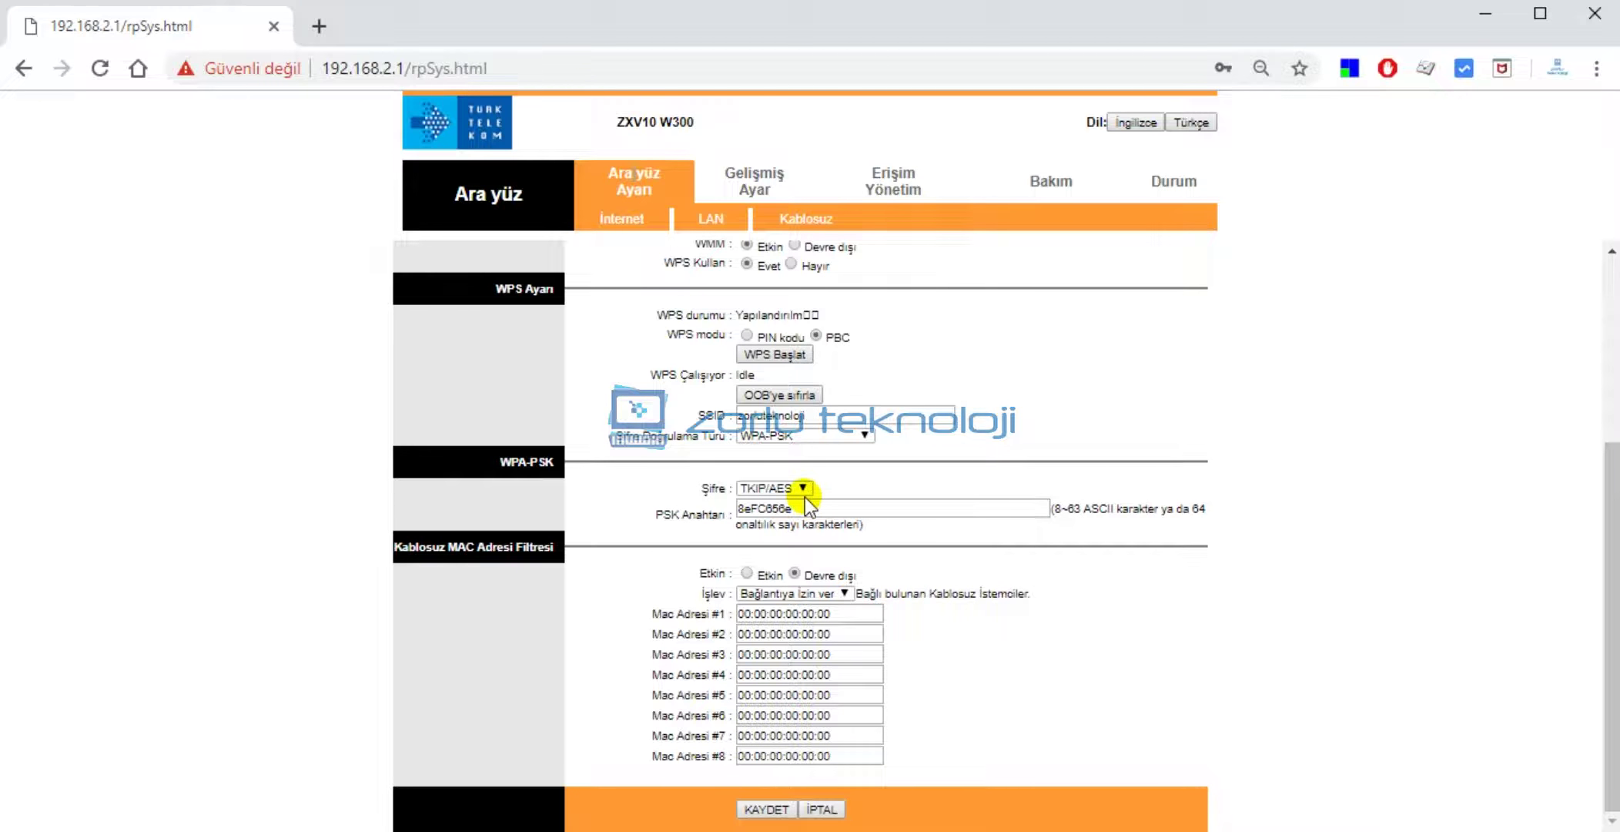
left_click(808, 510)
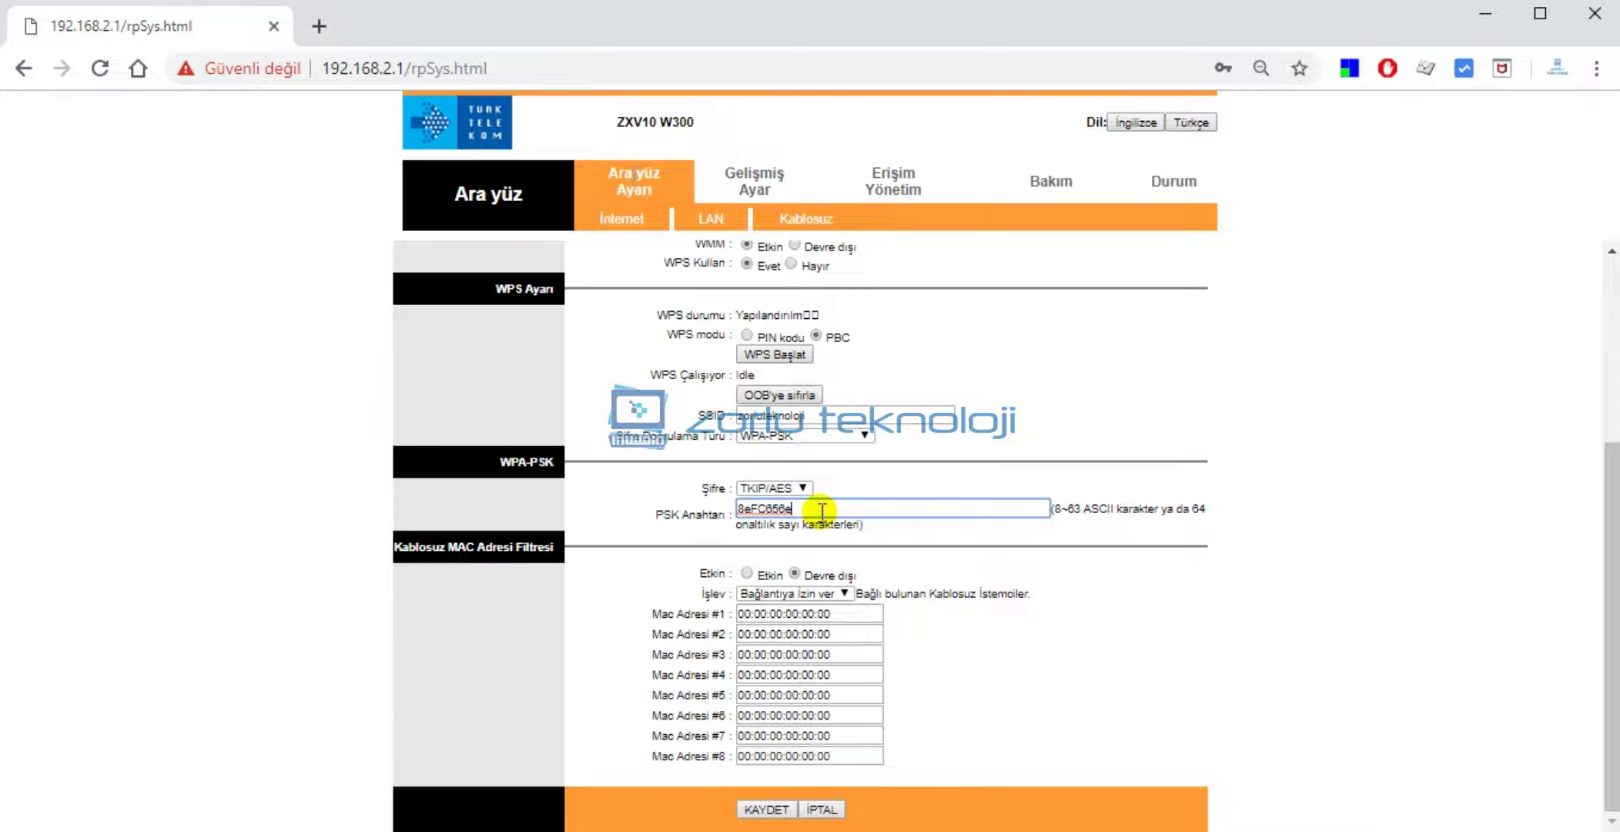
key("BackSpace")
key("BackSpace")
key("BackSpace")
key("BackSpace")
key("BackSpace")
key("BackSpace")
key("BackSpace")
key("BackSpace")
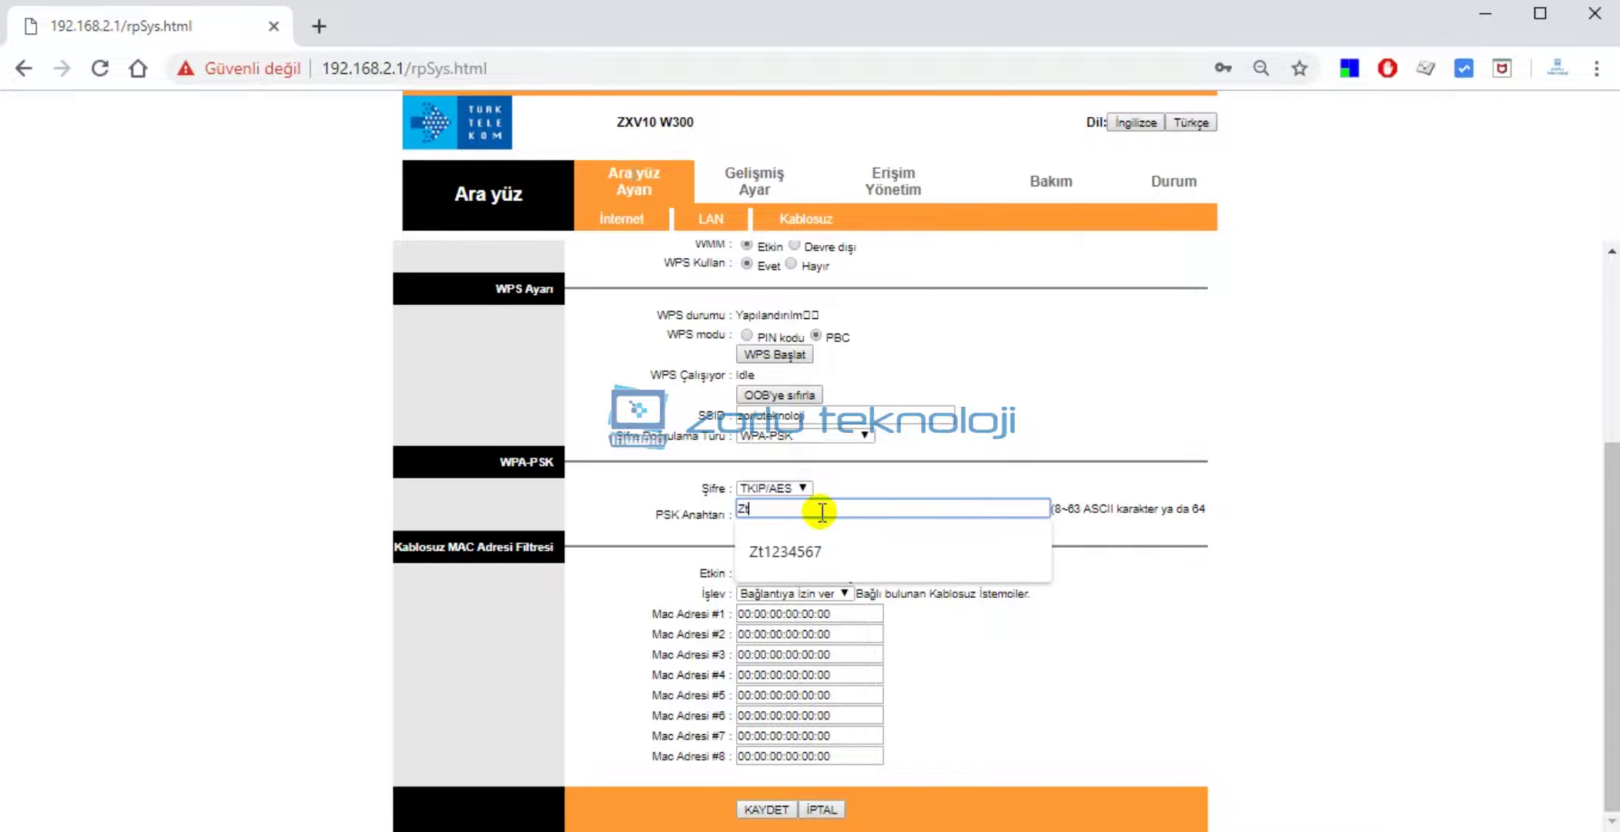
left_click(1043, 480)
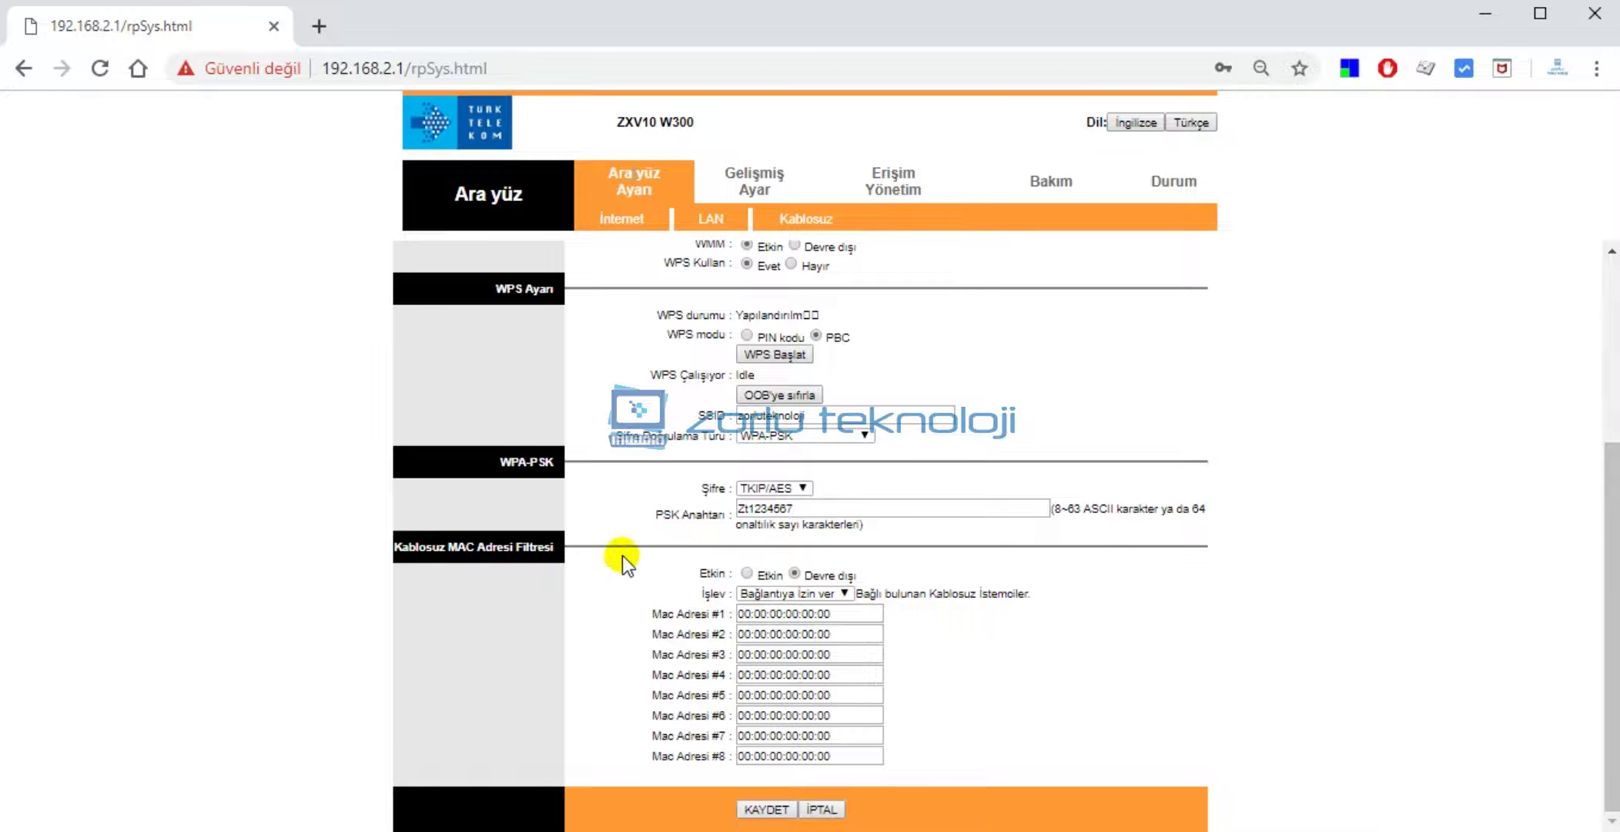
Save the new SSID, WPA-PSK security and key with KAYDET.
left_click(768, 809)
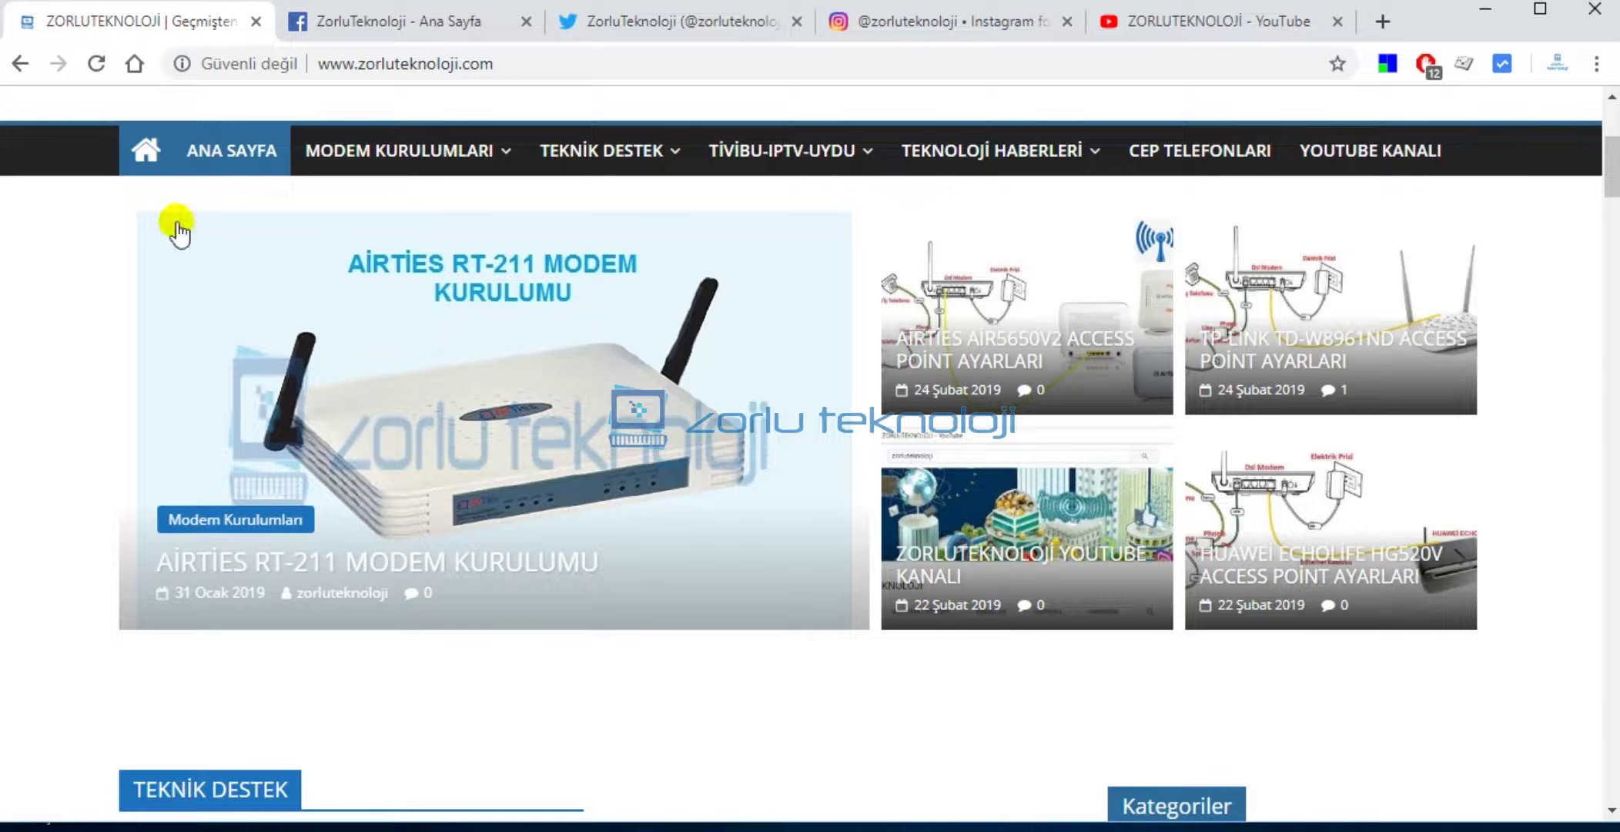
scroll(179, 231, "up", 5)
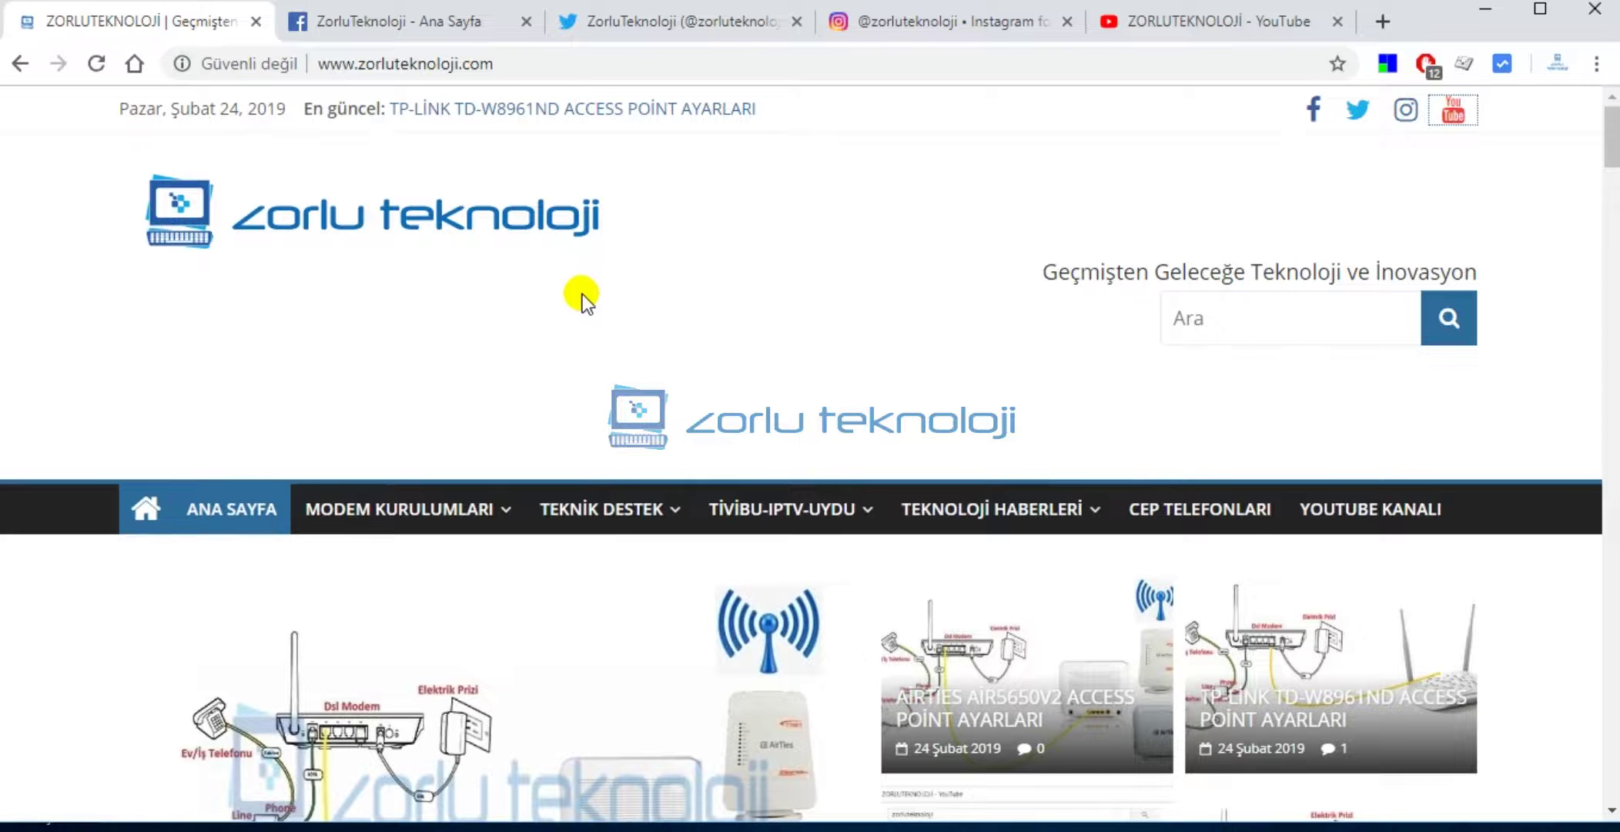
Browse the zorluteknoloji.com home page, checking its nav menus and article lists.
scroll(442, 336, "down", 3)
mouse_move(451, 281)
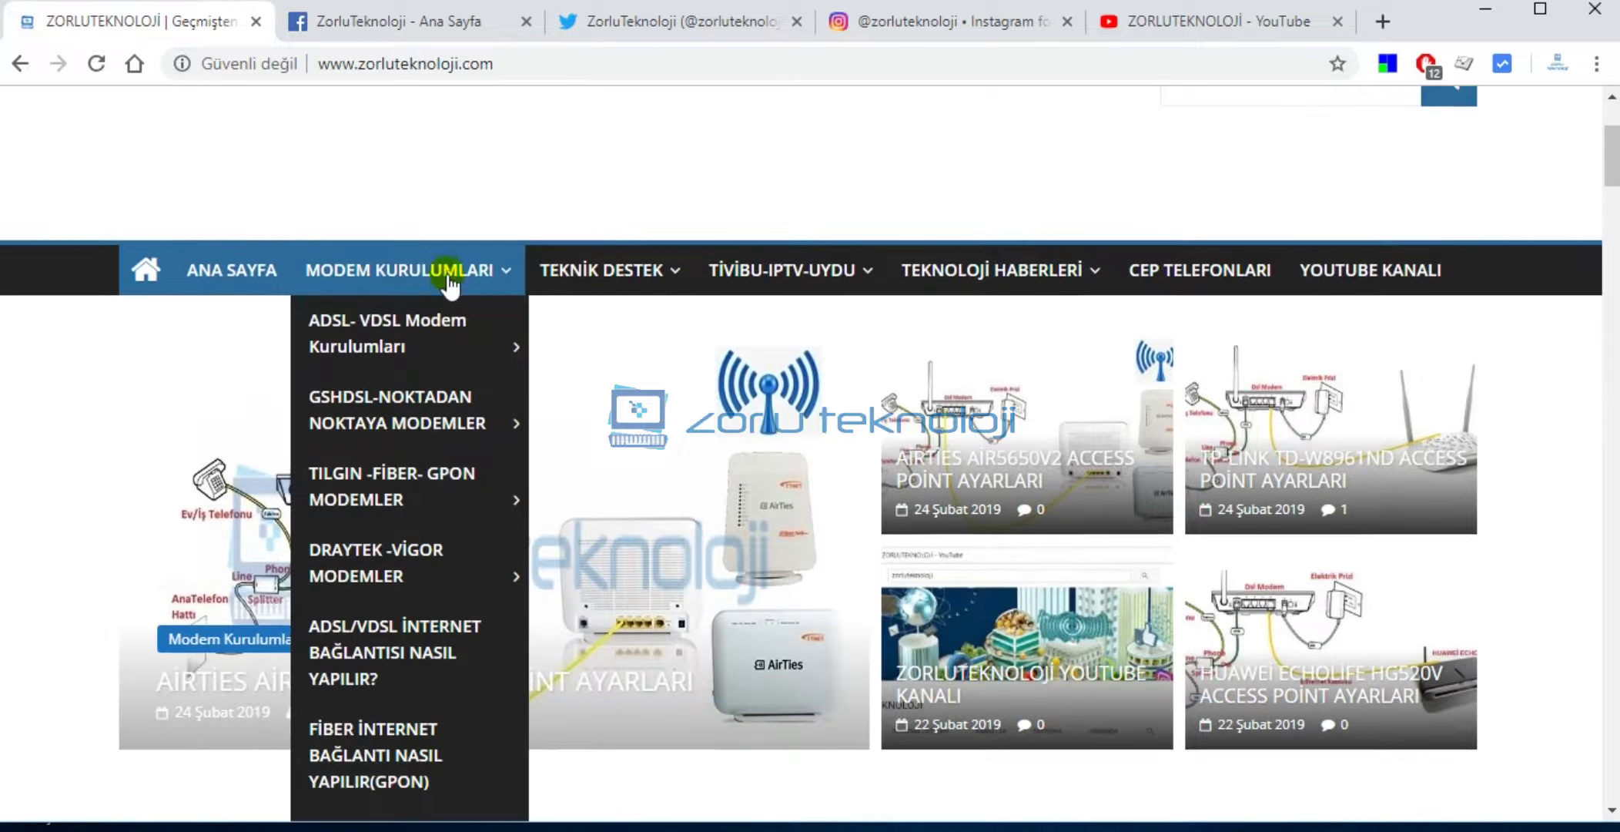
scroll(427, 323, "down", 4)
scroll(427, 333, "up", 7)
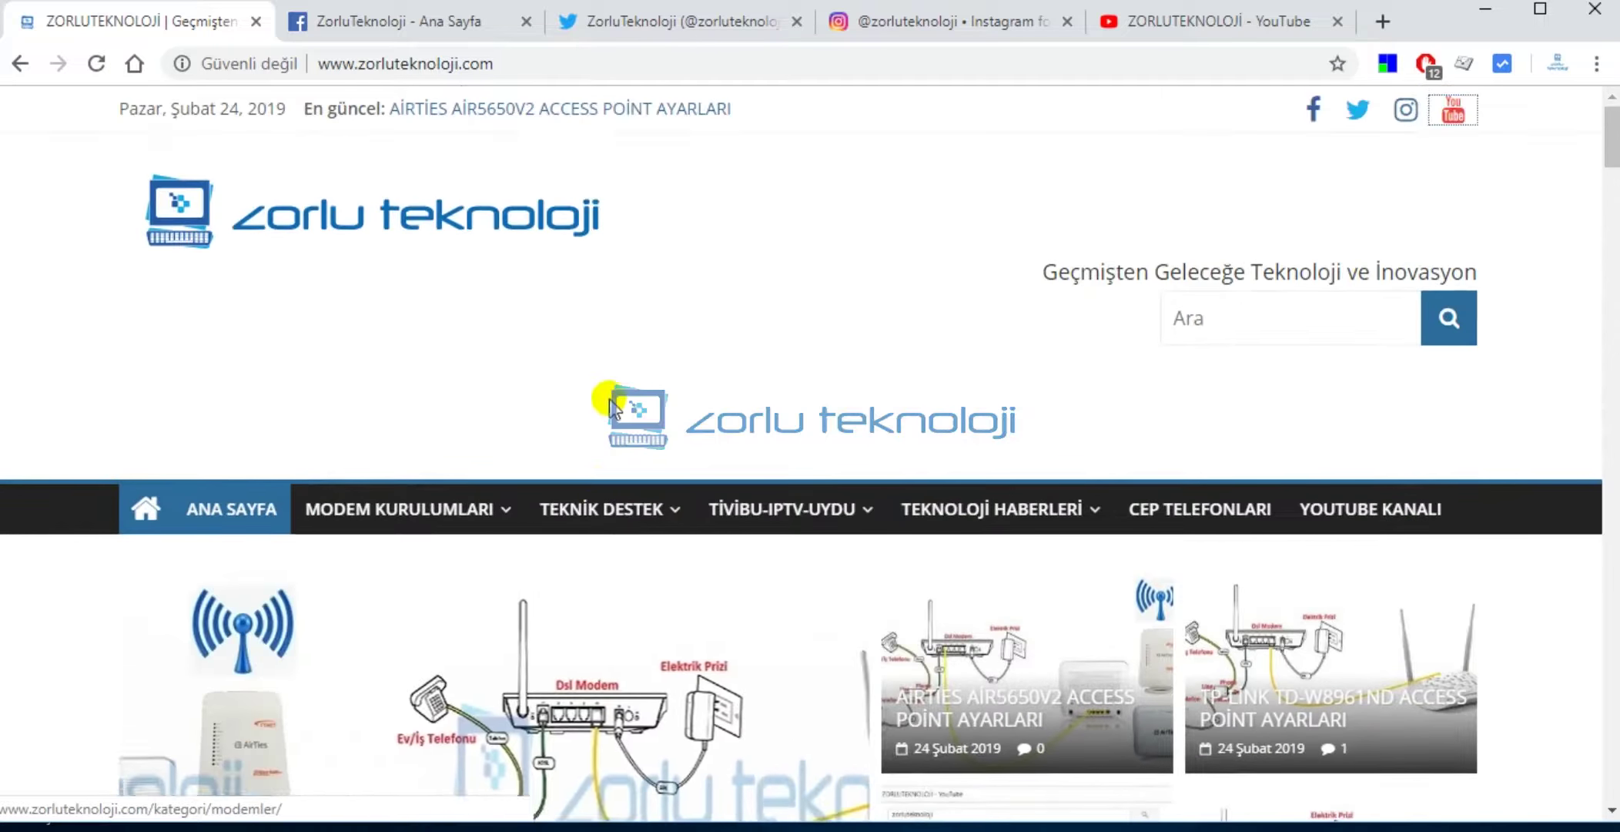
scroll(611, 406, "down", 10)
mouse_move(648, 474)
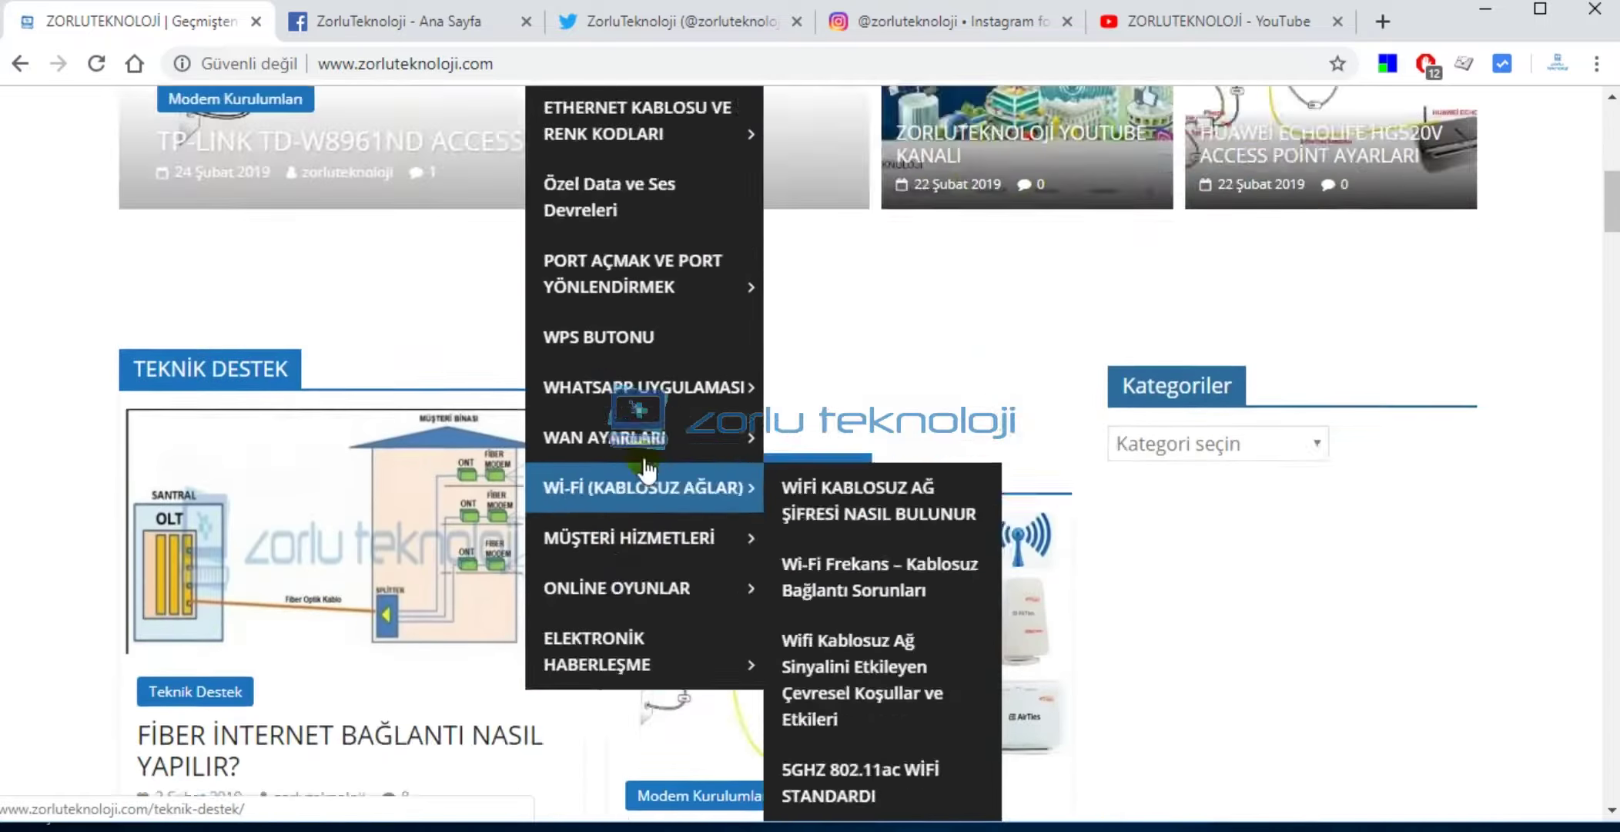
scroll(648, 470, "up", 8)
mouse_move(843, 391)
scroll(816, 408, "down", 2)
mouse_move(802, 424)
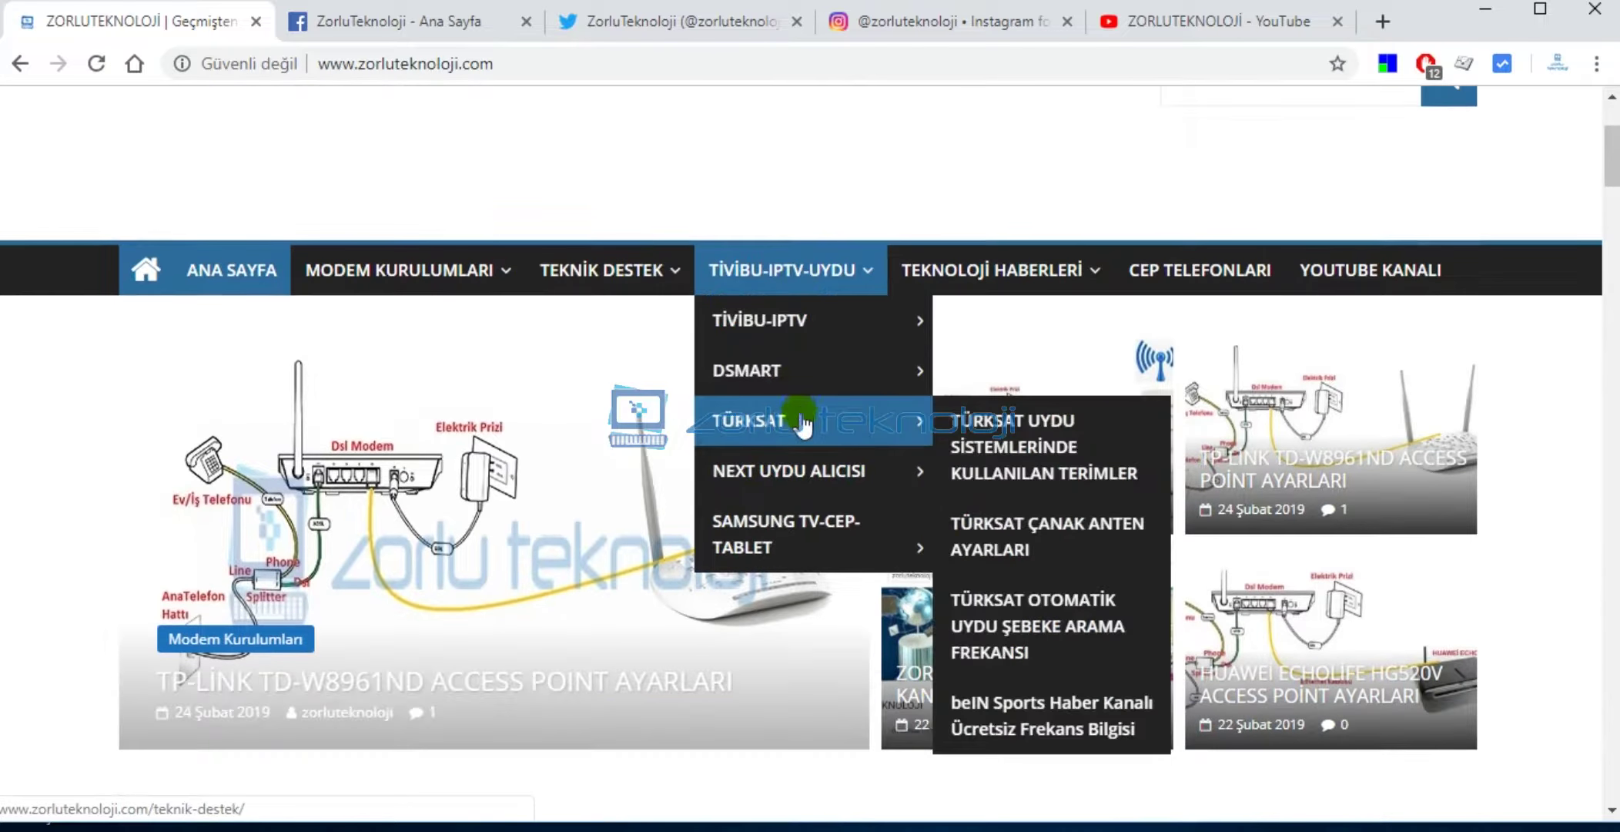
scroll(817, 424, "down", 3)
scroll(1078, 416, "up", 4)
scroll(1165, 413, "down", 1)
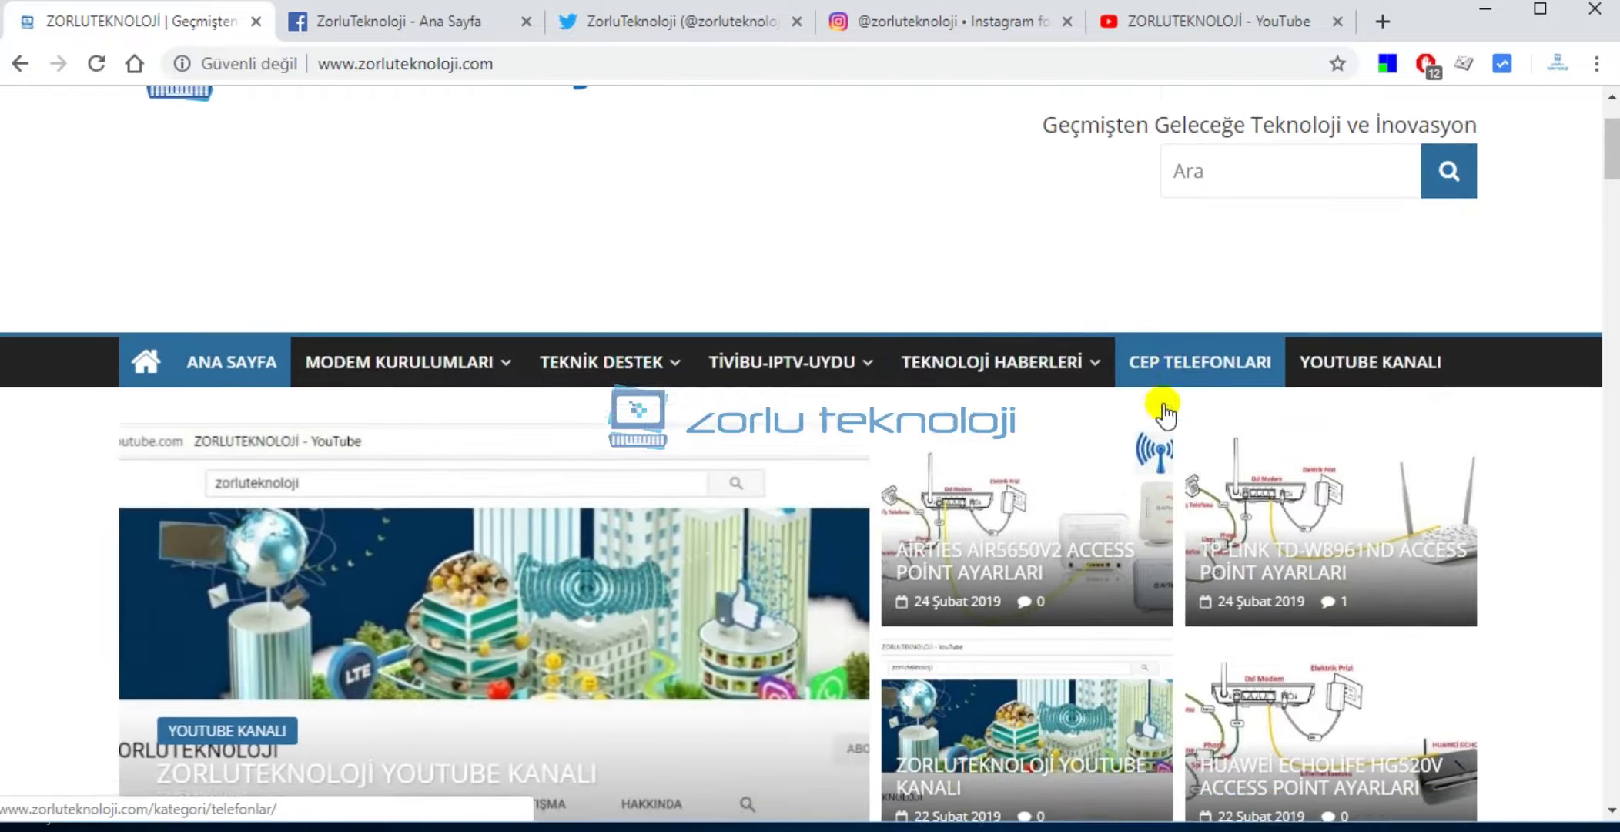
scroll(1164, 412, "down", 3)
scroll(636, 372, "down", 14)
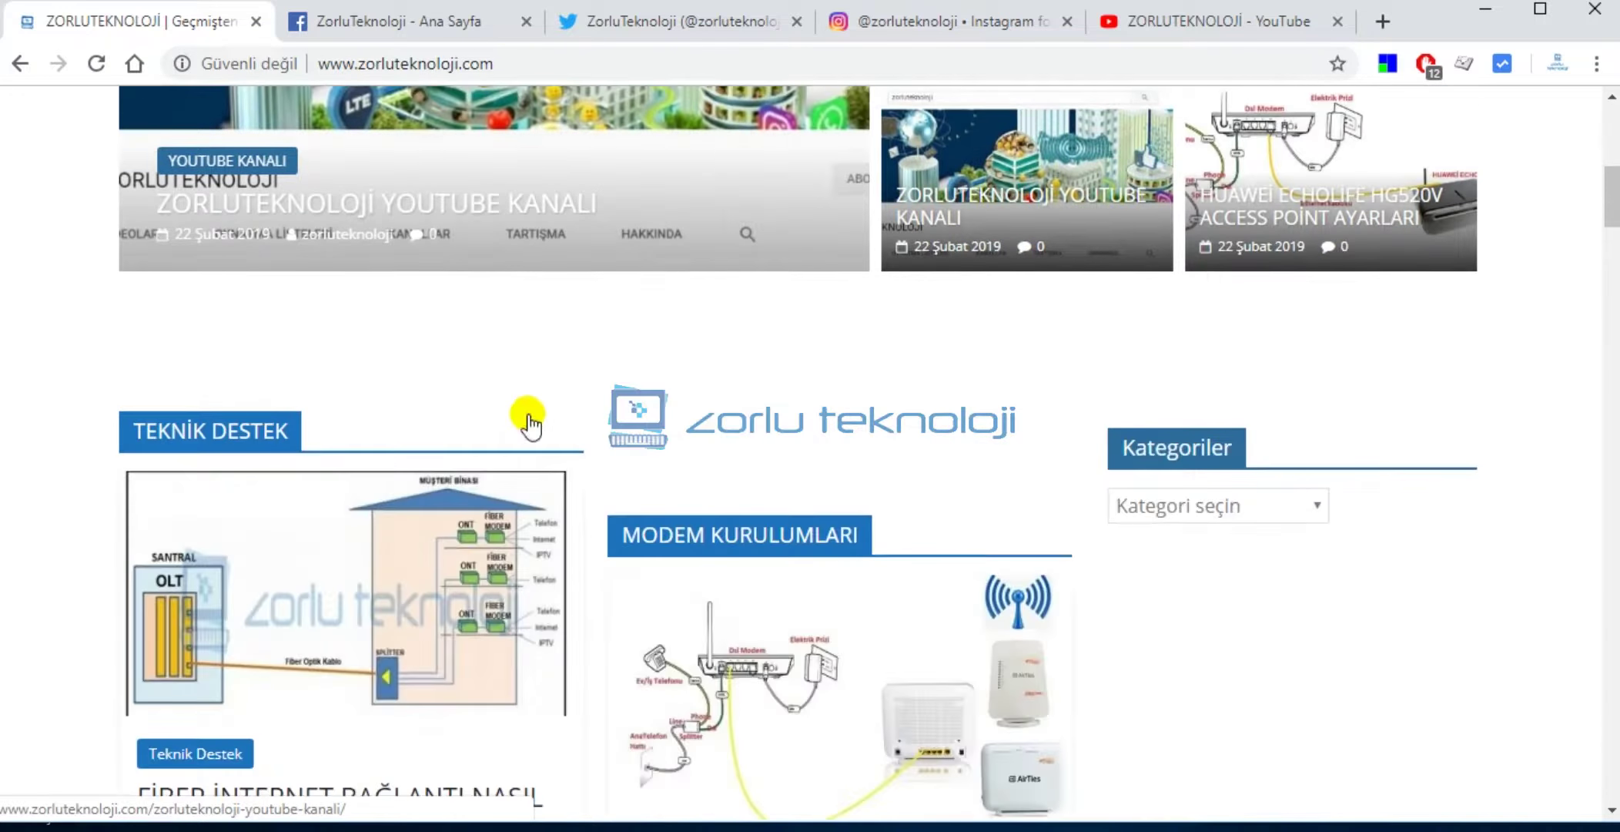
scroll(913, 385, "up", 10)
scroll(948, 362, "up", 6)
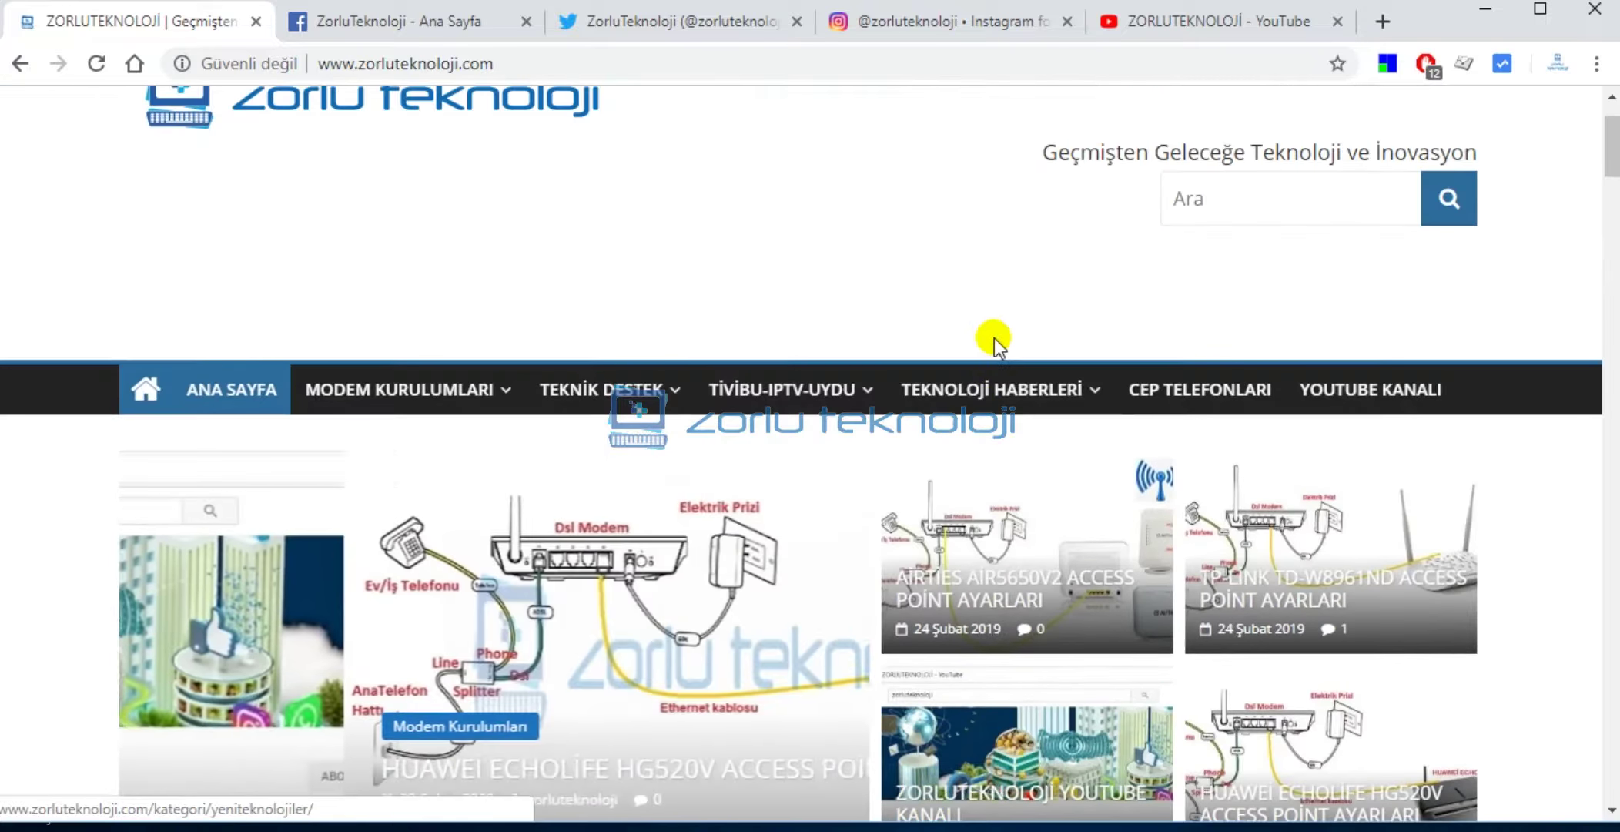
scroll(458, 368, "down", 13)
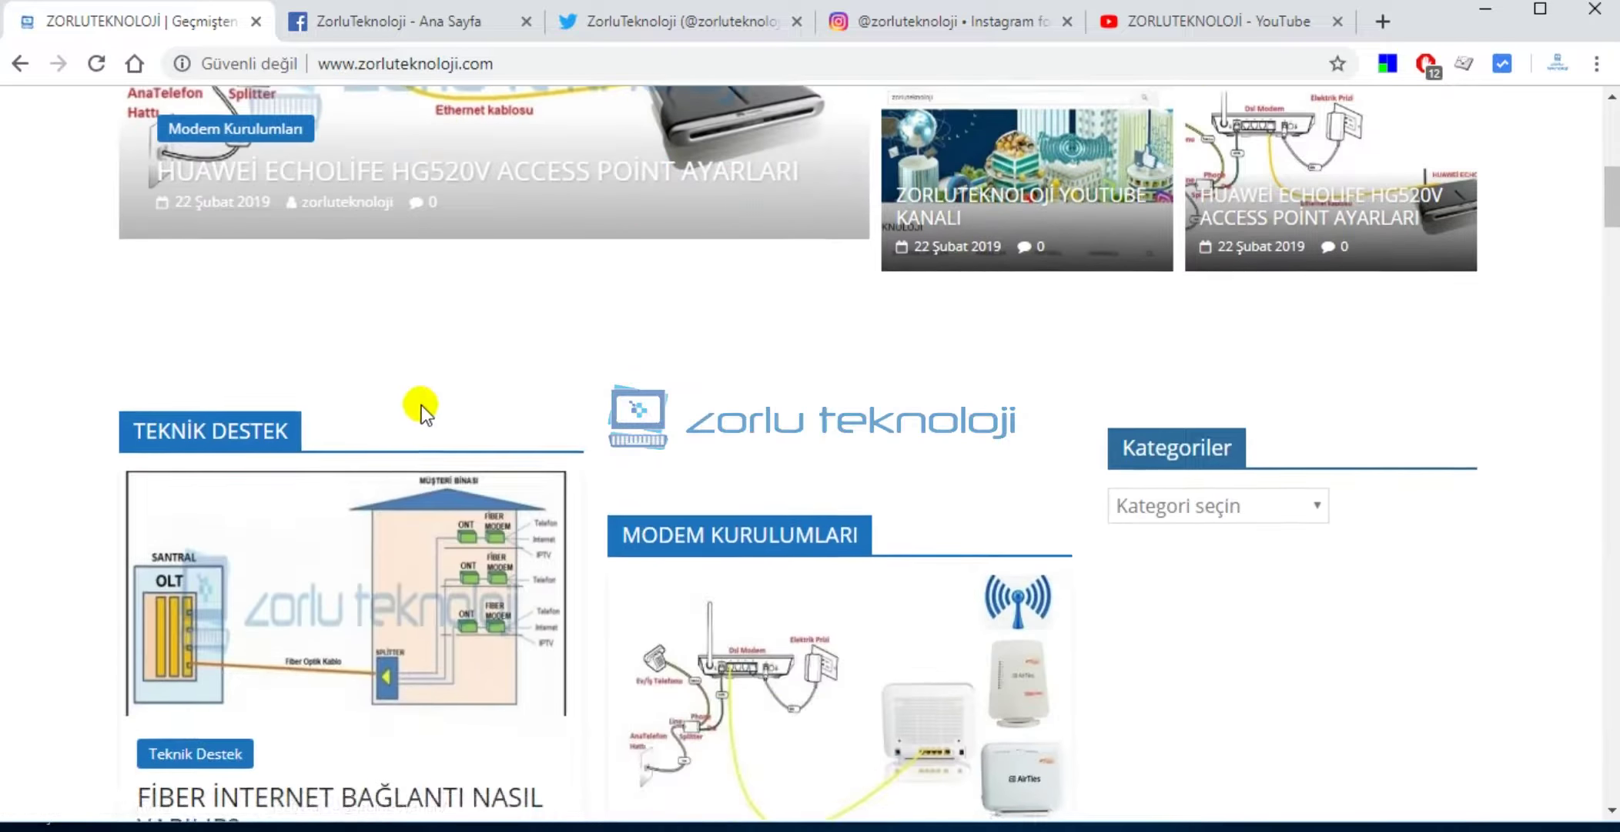
scroll(884, 422, "down", 10)
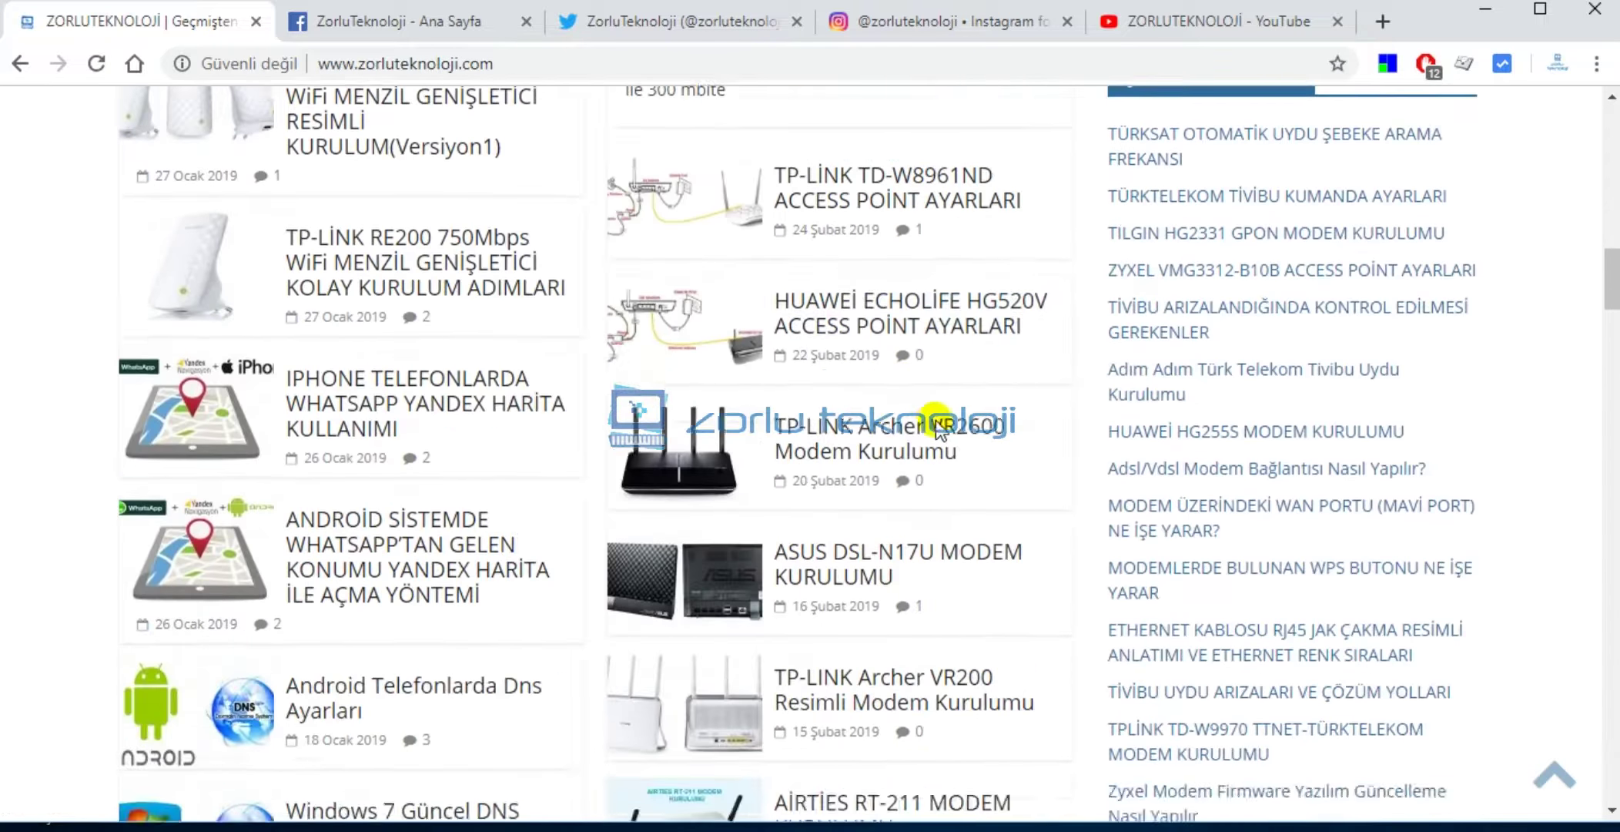
scroll(1065, 407, "down", 6)
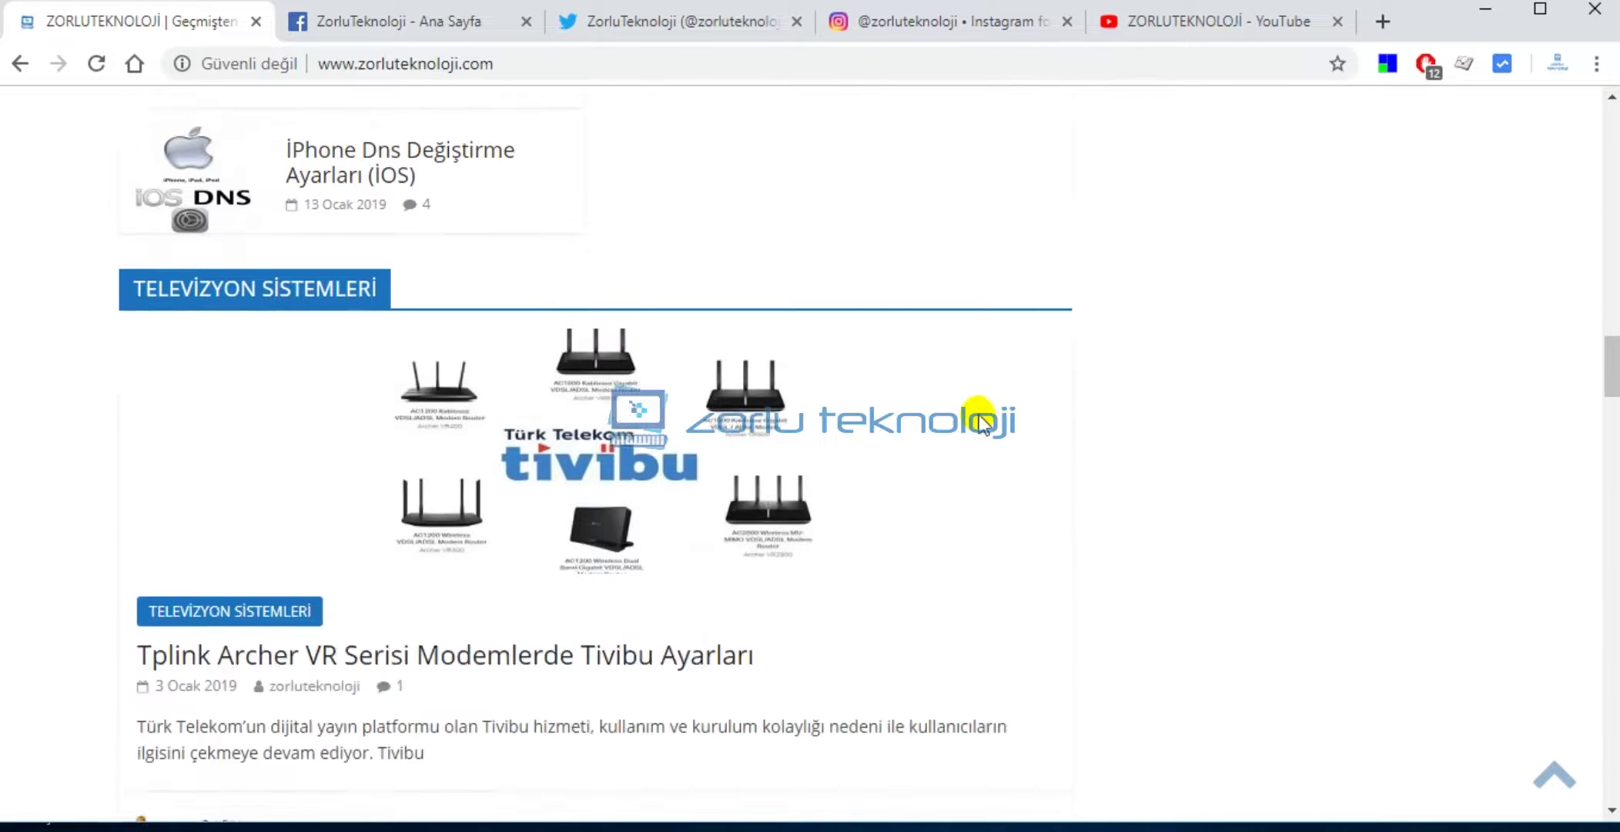
scroll(914, 393, "up", 20)
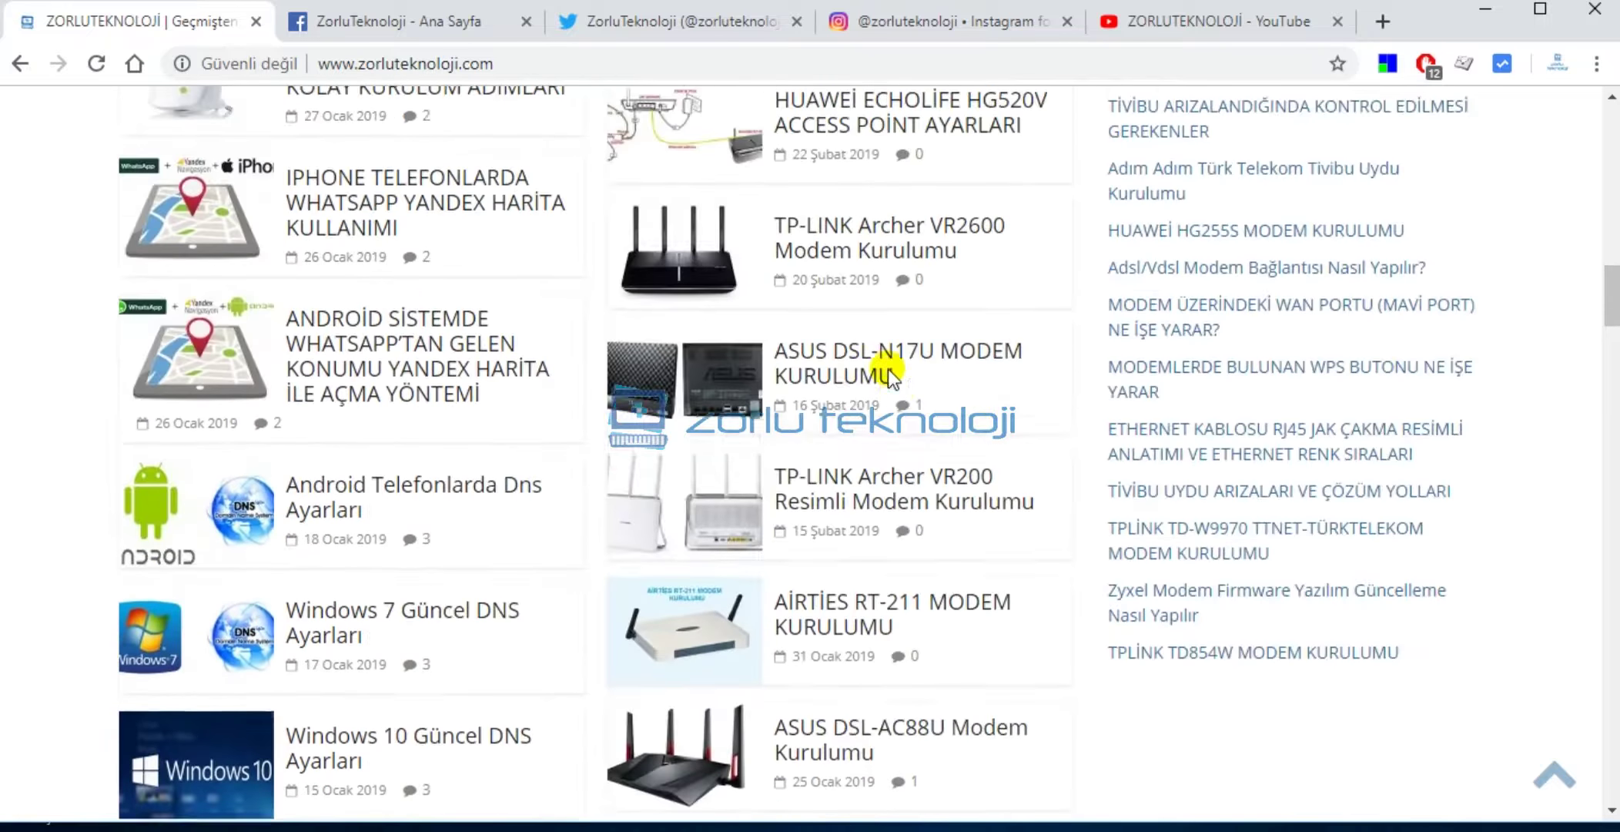
scroll(628, 376, "up", 6)
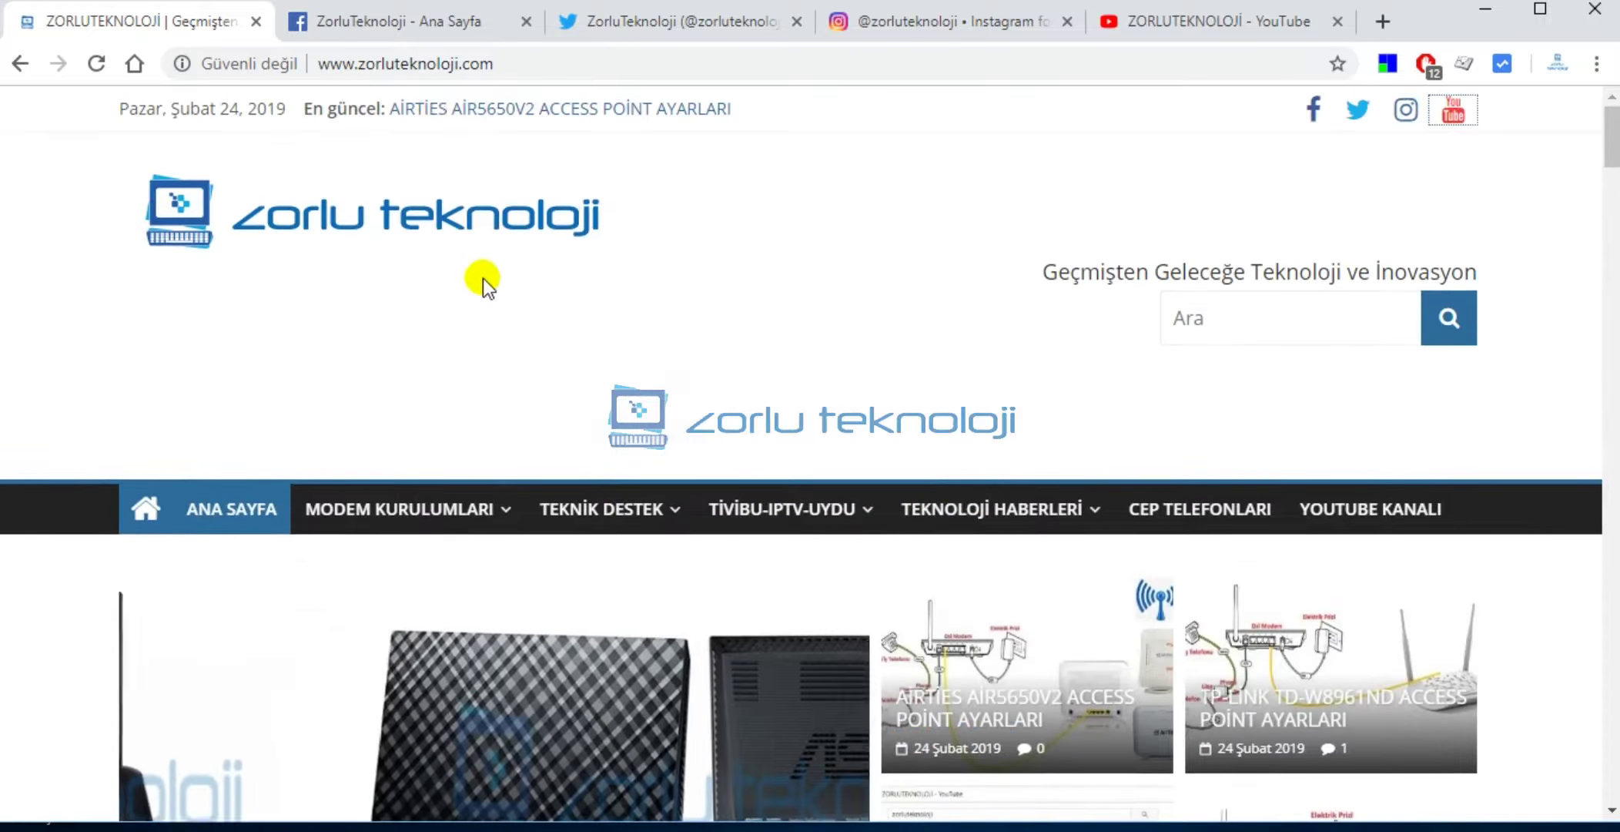
Show the ZorluTeknoloji Facebook page and scroll through its posts.
left_click(434, 30)
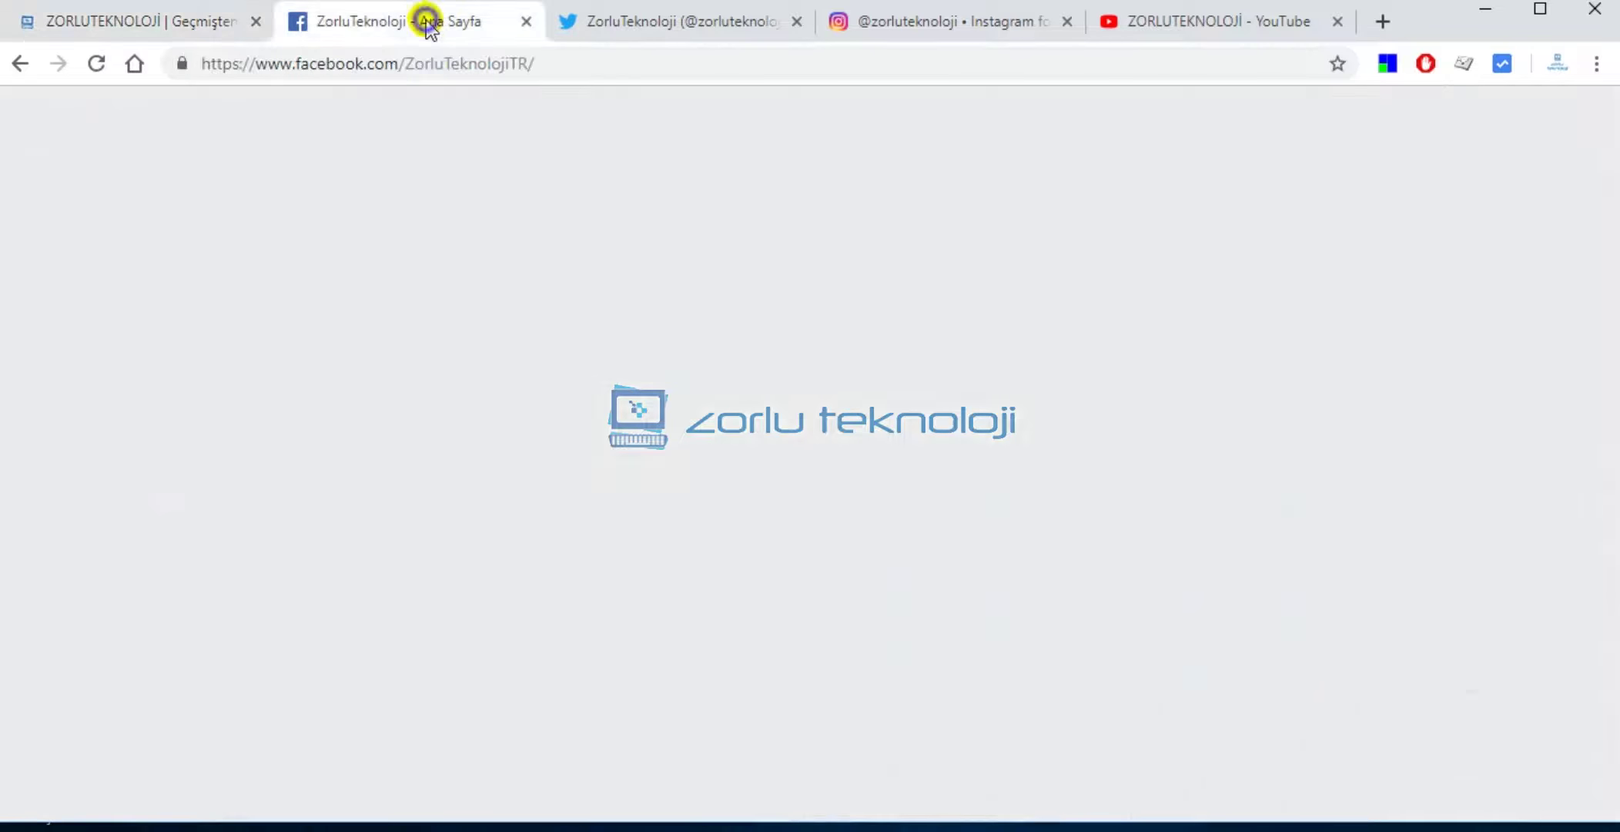
scroll(728, 497, "down", 12)
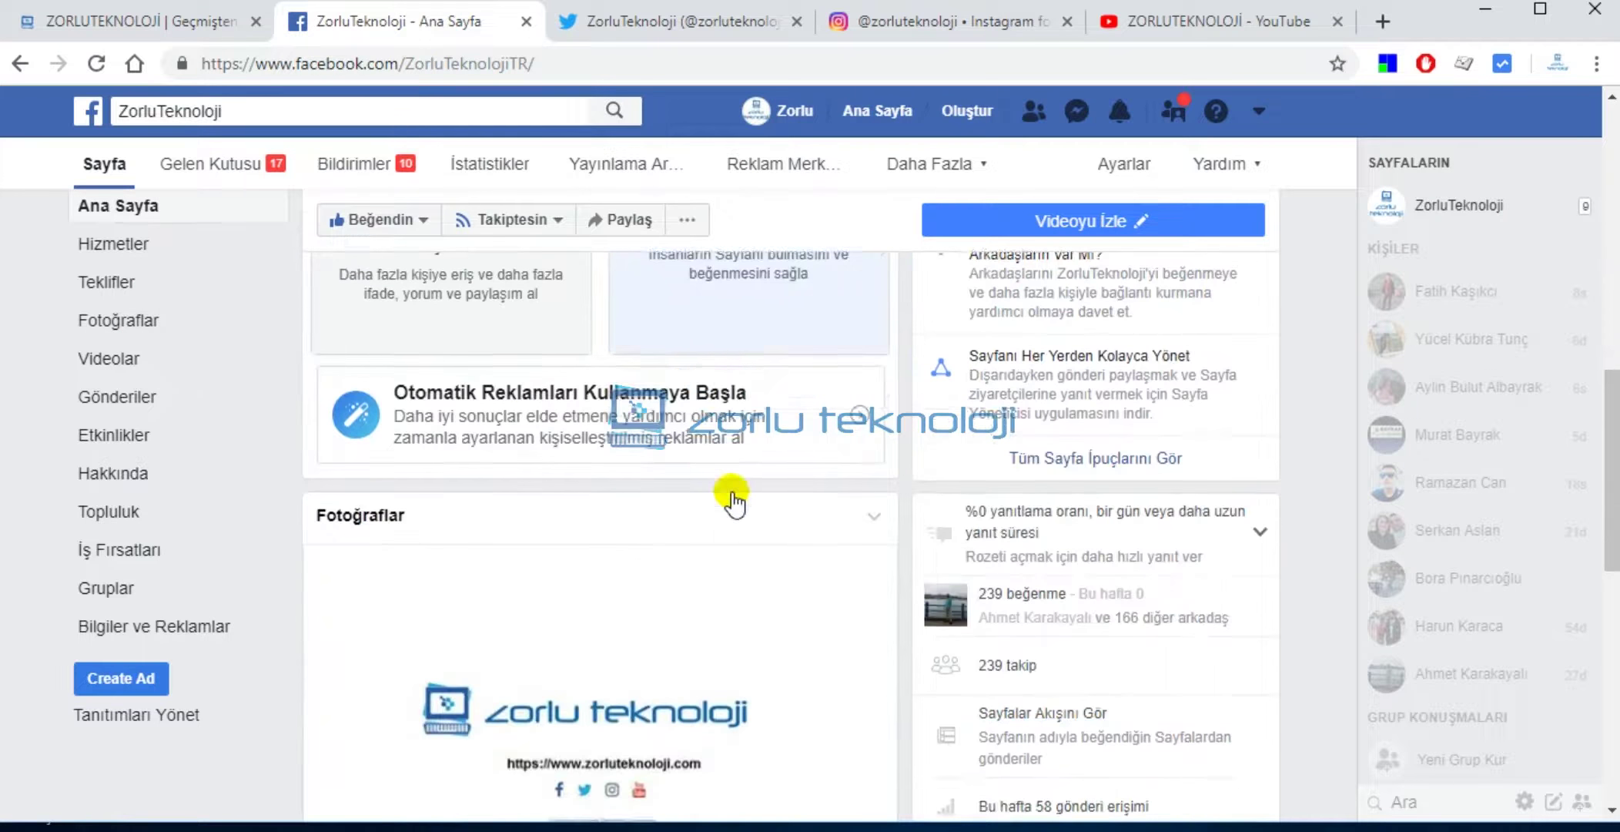
scroll(740, 505, "down", 4)
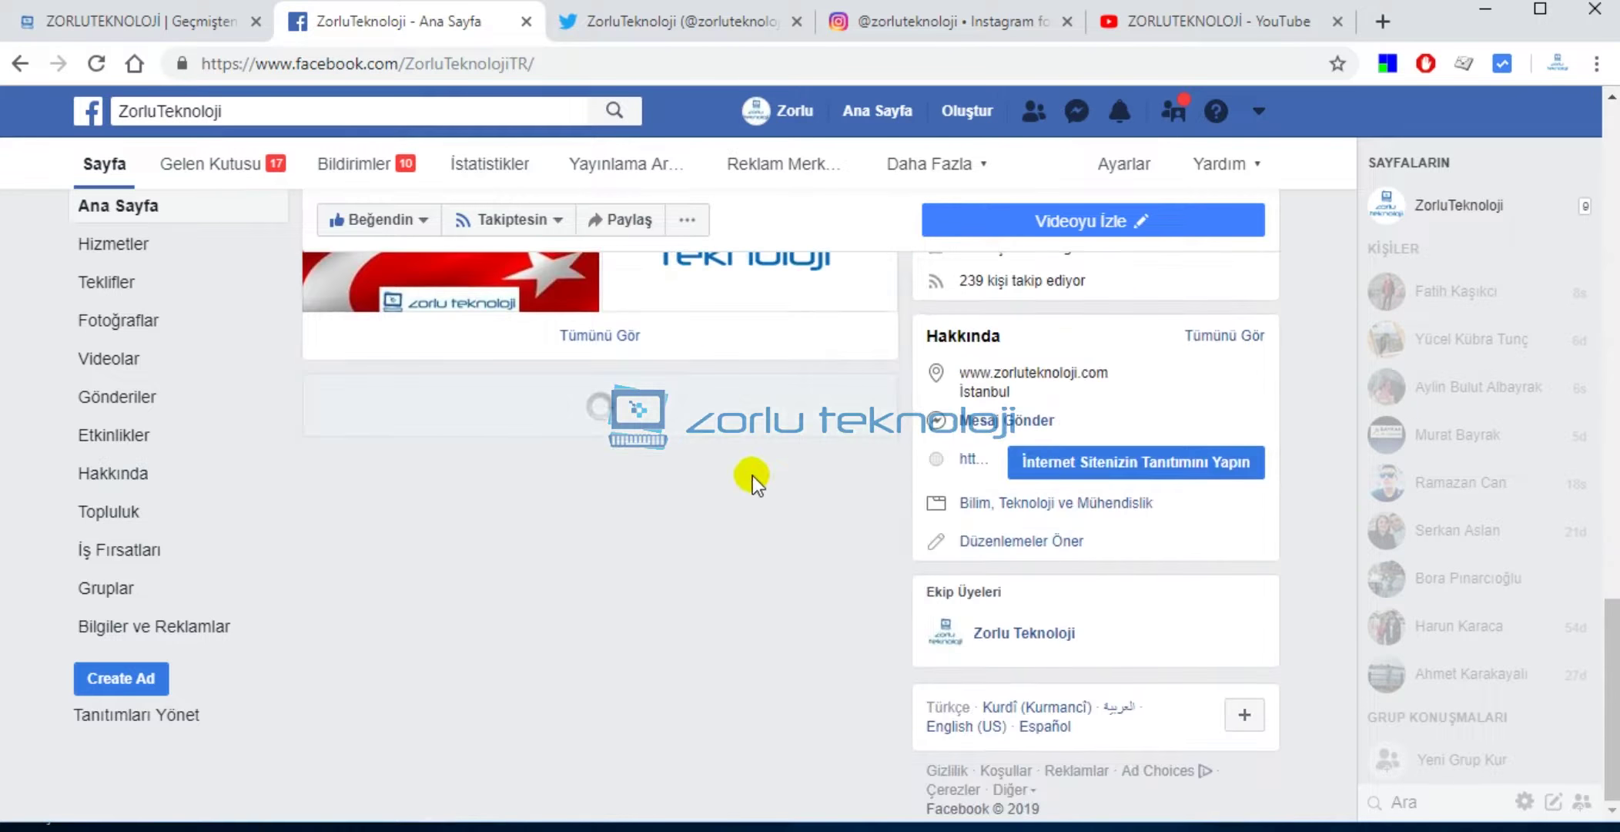
scroll(740, 385, "up", 15)
Skim the ZorluTeknoloji Twitter tweets, then bring up the zorluteknoloji Instagram profile.
left_click(636, 20)
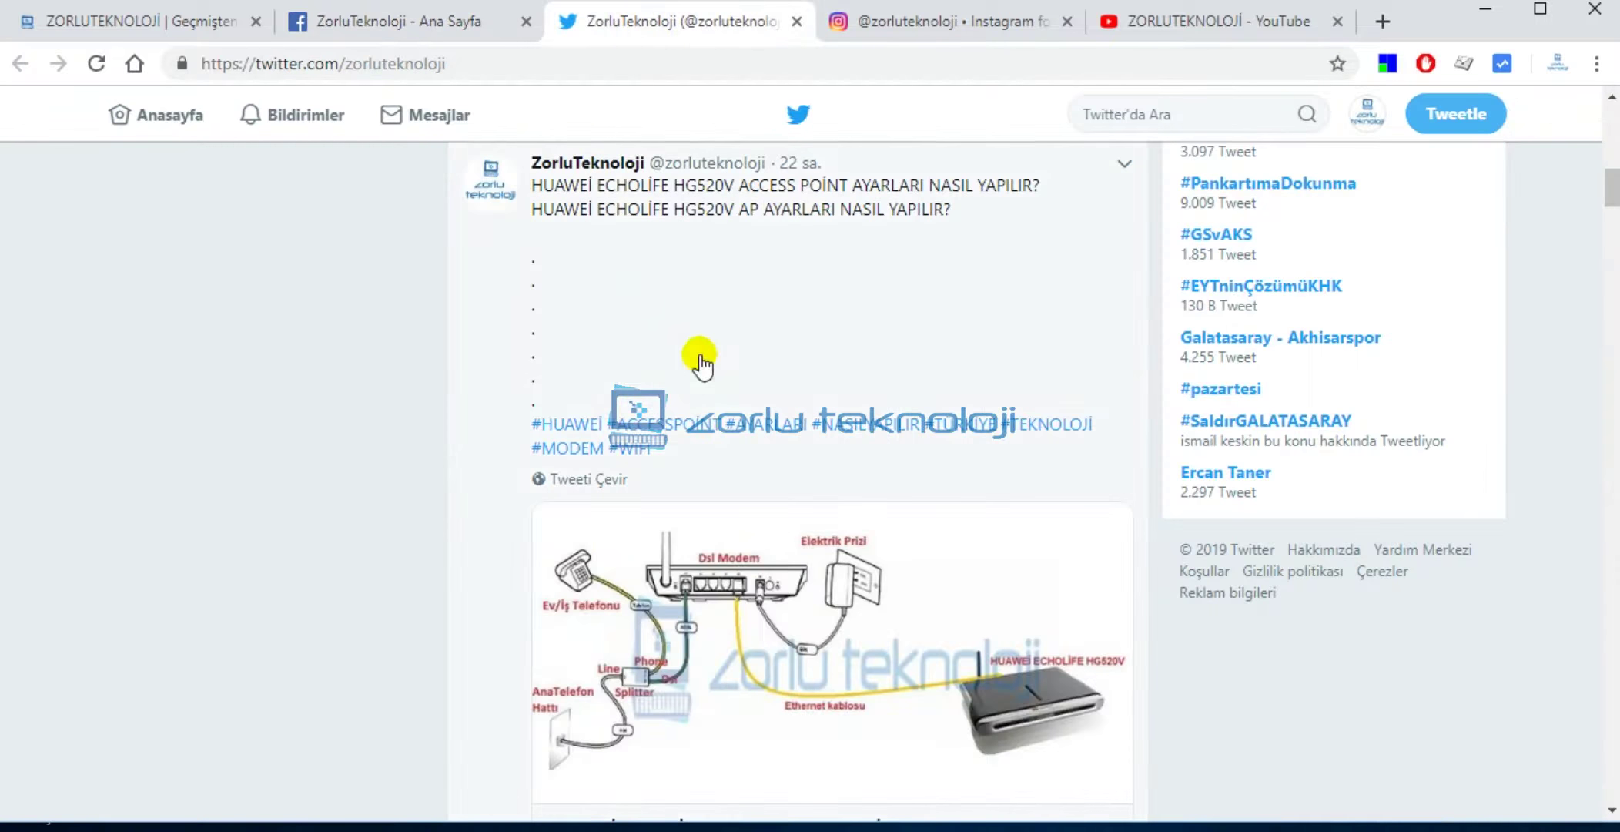
scroll(701, 360, "up", 15)
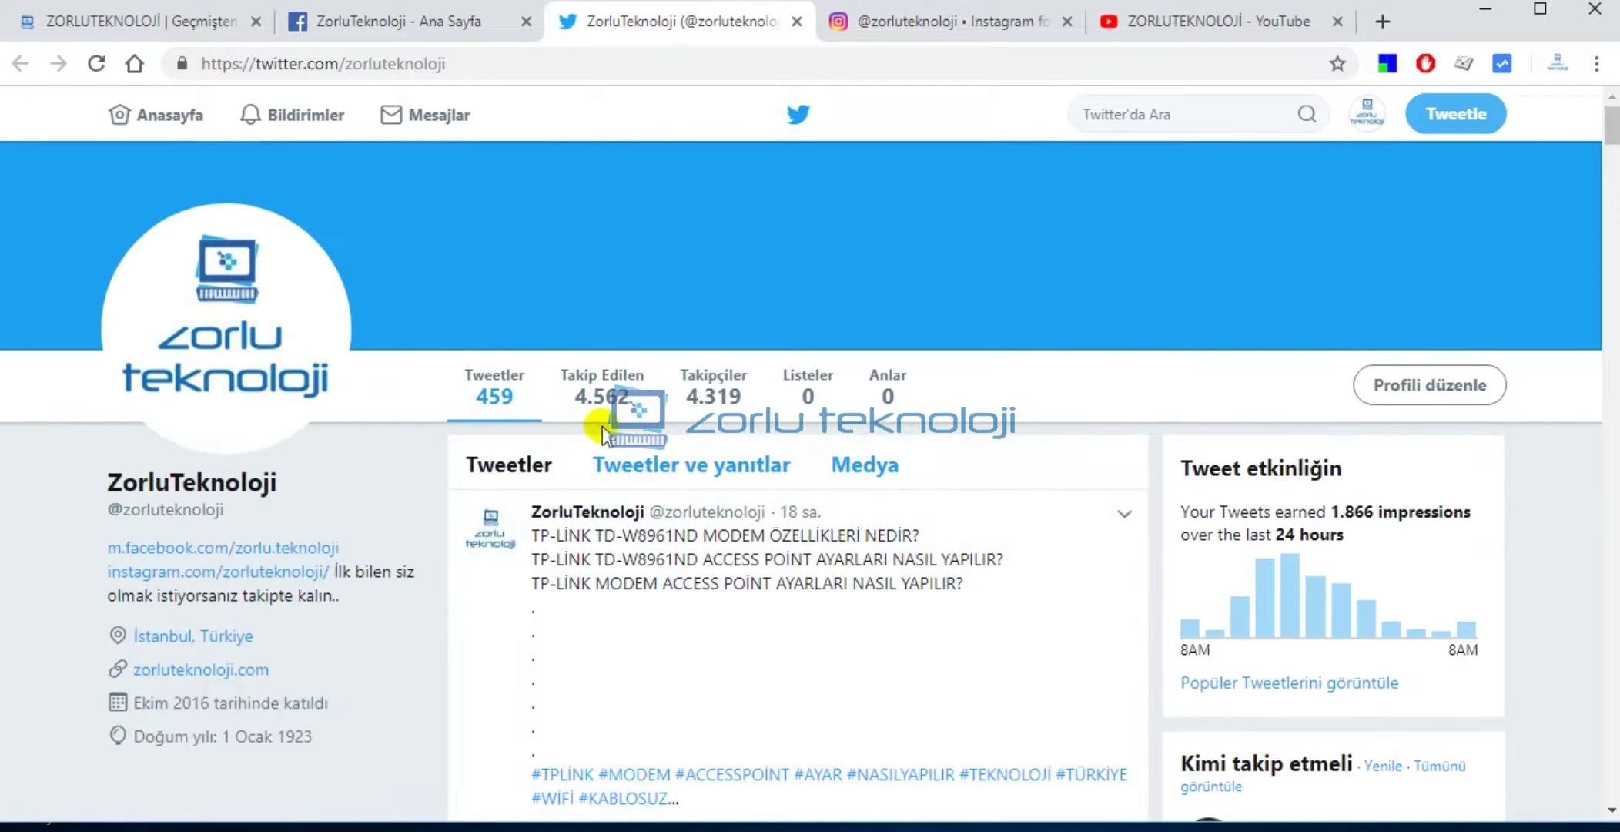
scroll(855, 454, "down", 15)
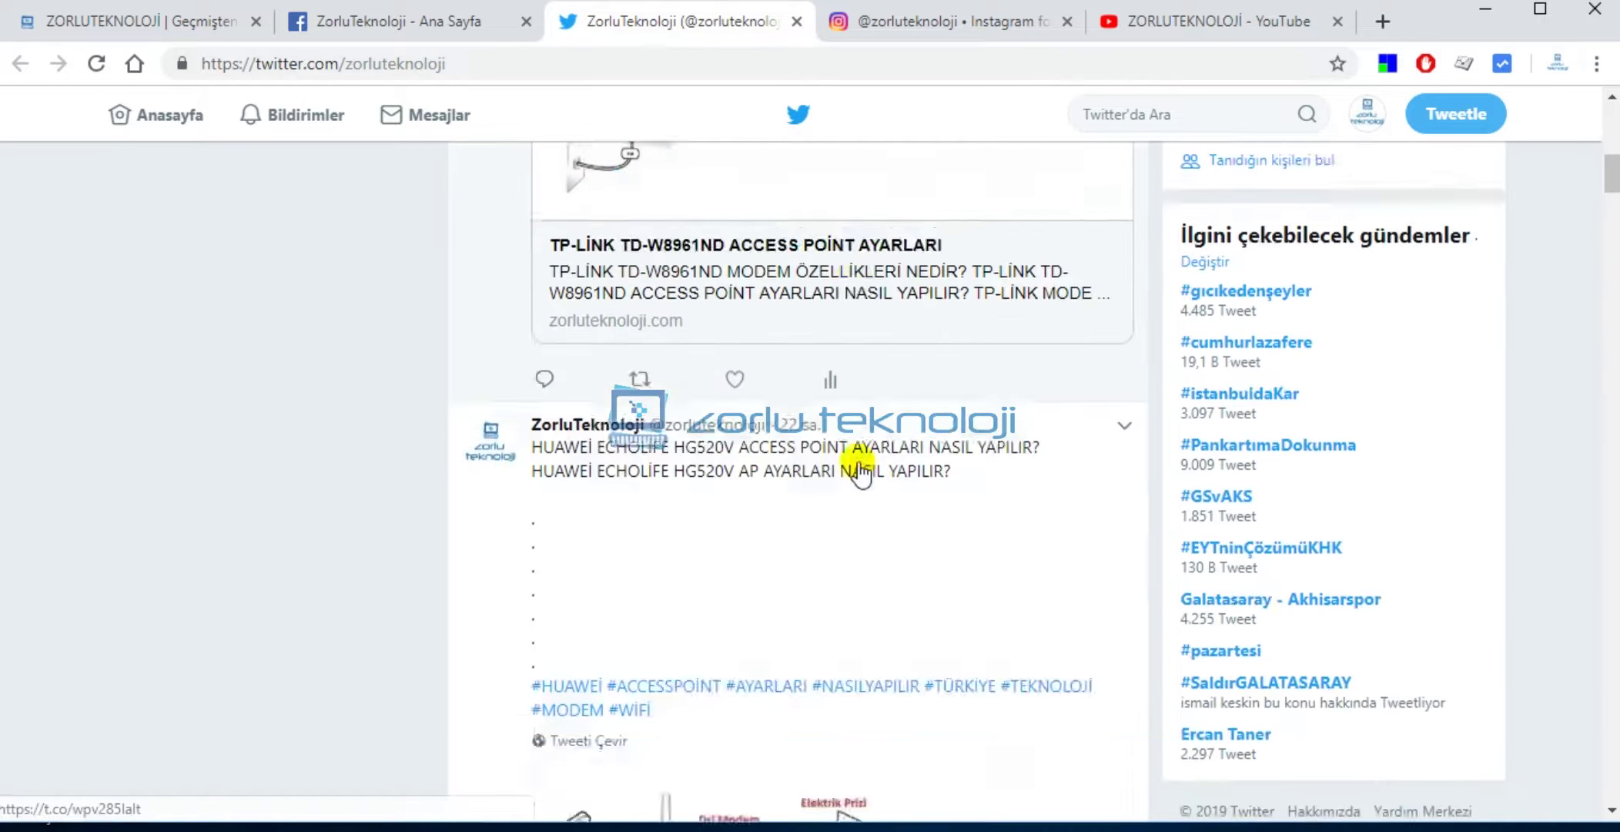
scroll(859, 478, "down", 5)
scroll(861, 474, "up", 10)
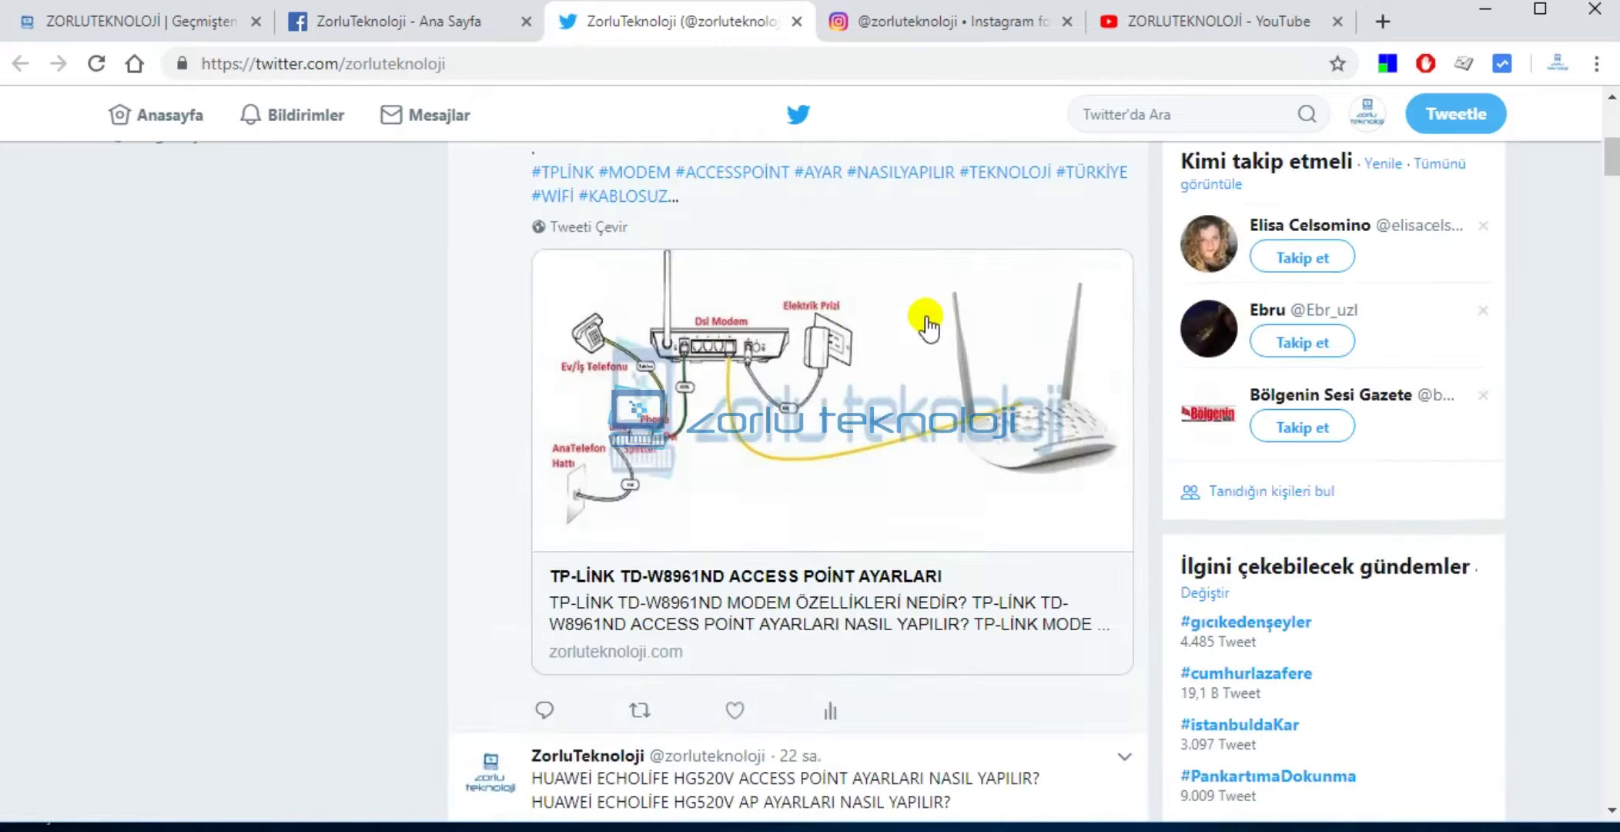
left_click(957, 23)
Scroll through the zorluteknoloji Instagram post grid and back up.
scroll(762, 485, "down", 4)
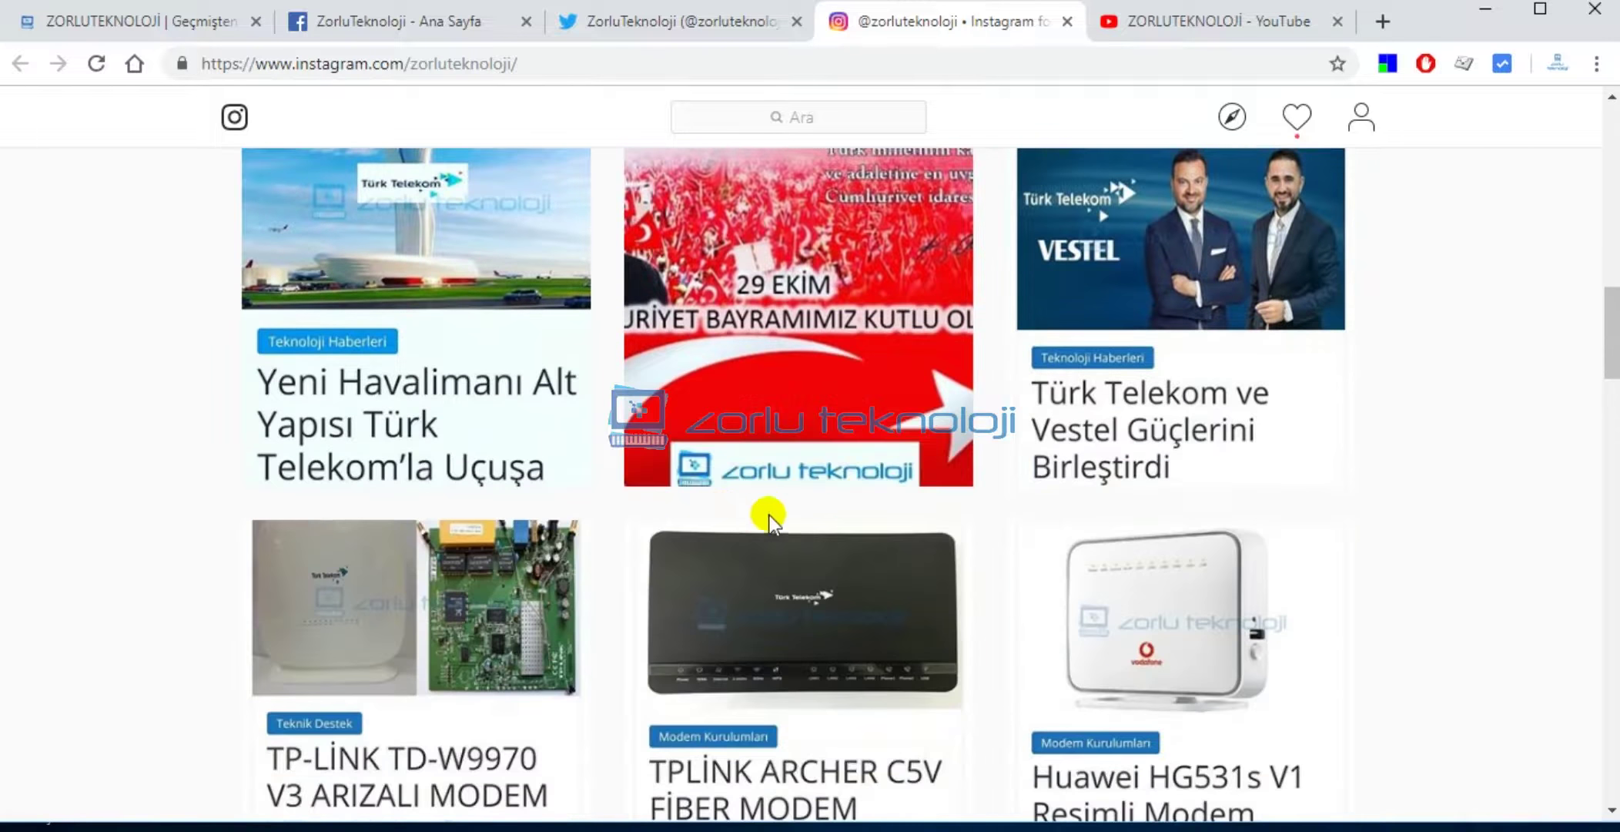
scroll(610, 518, "down", 13)
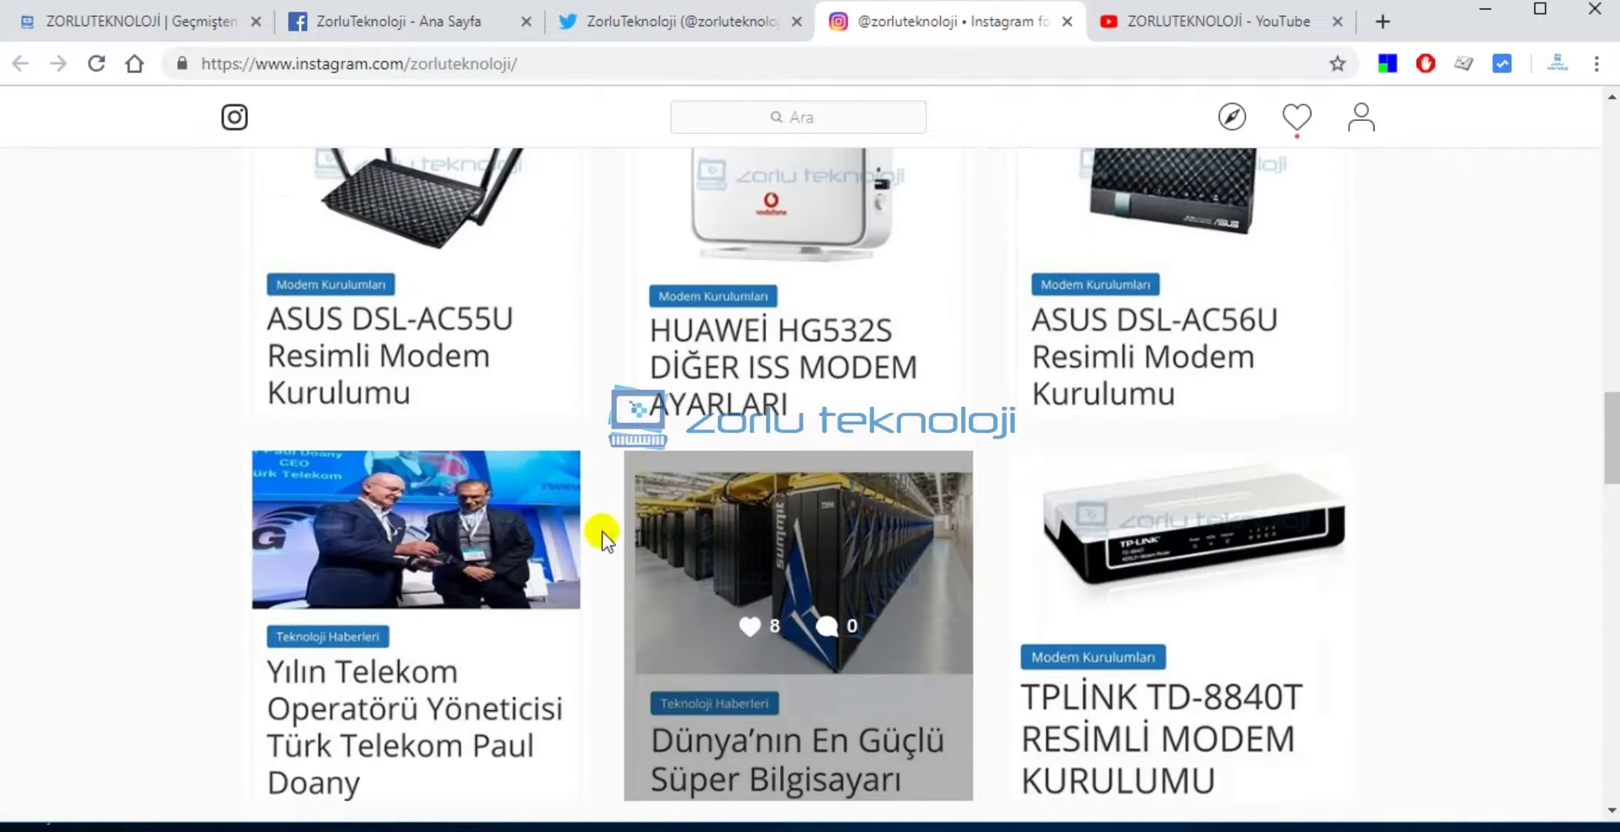
scroll(672, 560, "down", 6)
scroll(951, 567, "up", 13)
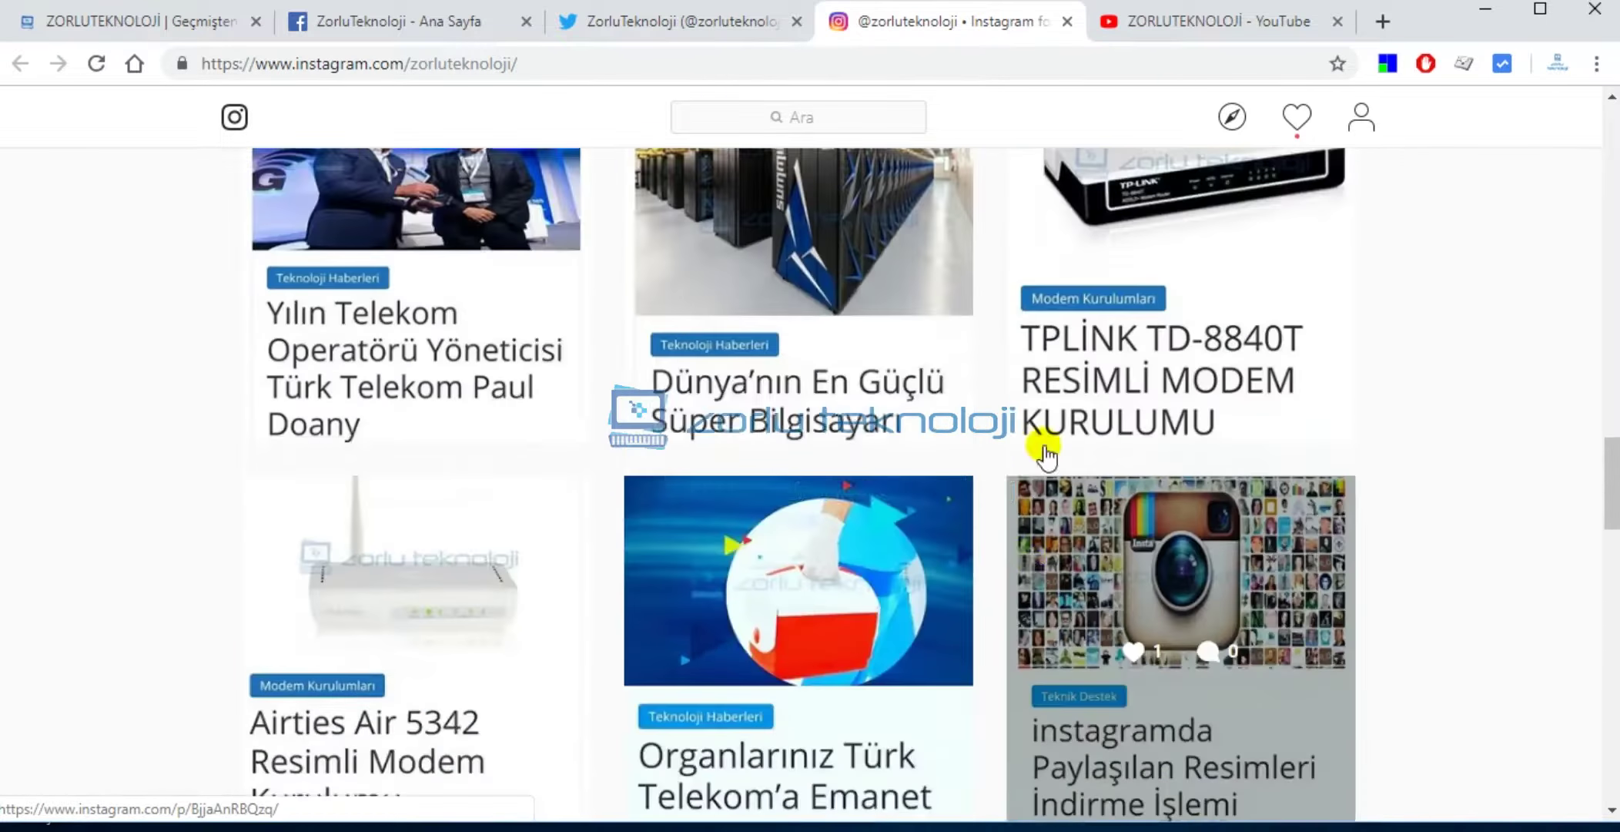
scroll(1171, 281, "up", 3)
Show the ZORLUTEKNOLOJİ YouTube channel and scroll through its modem setup video rows.
left_click(1197, 21)
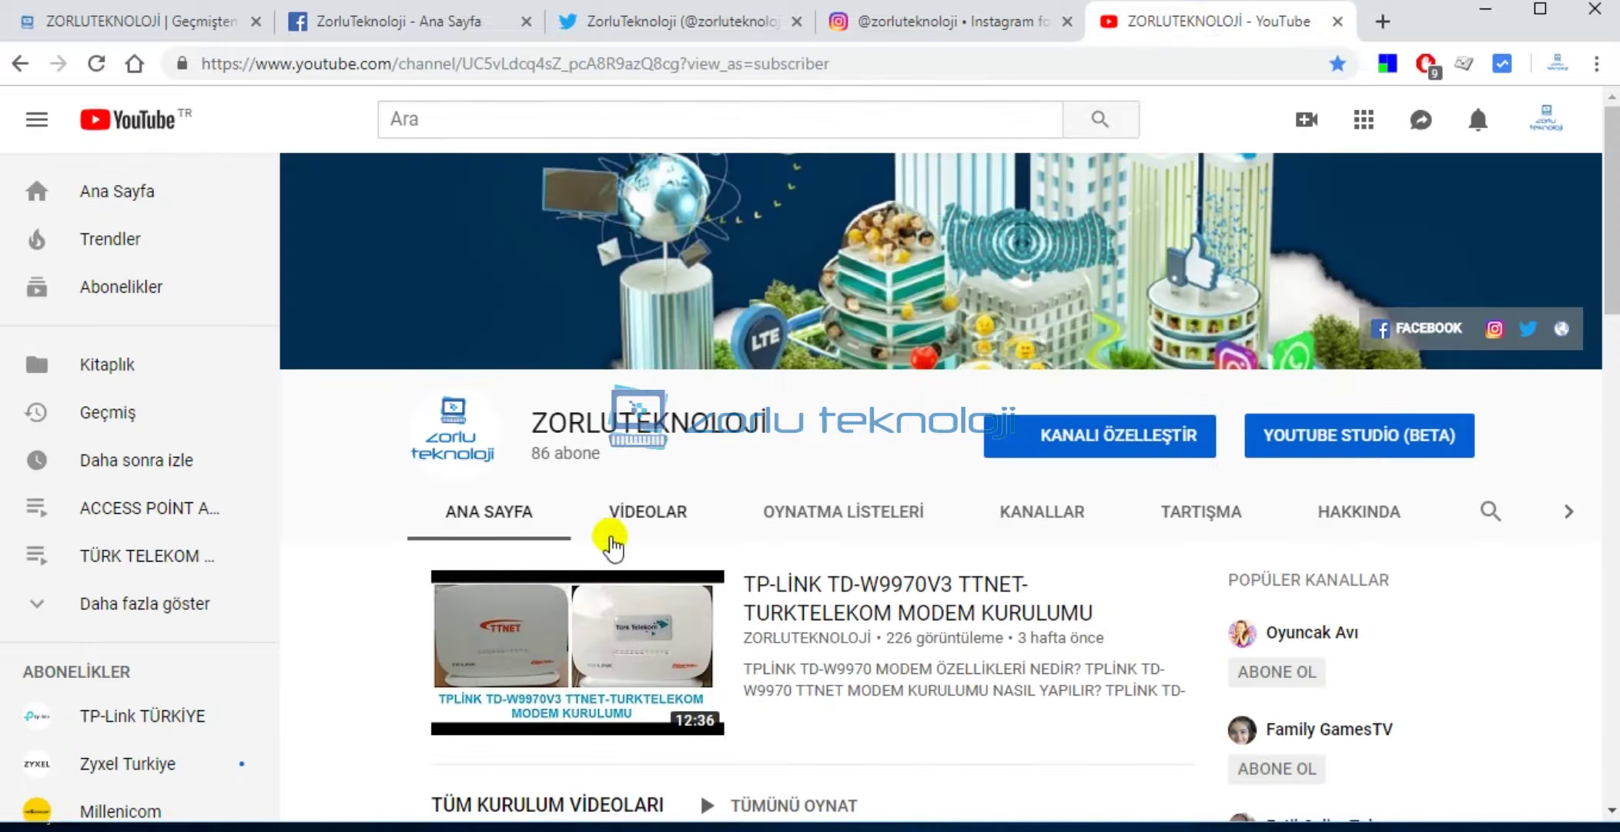
scroll(651, 574, "down", 9)
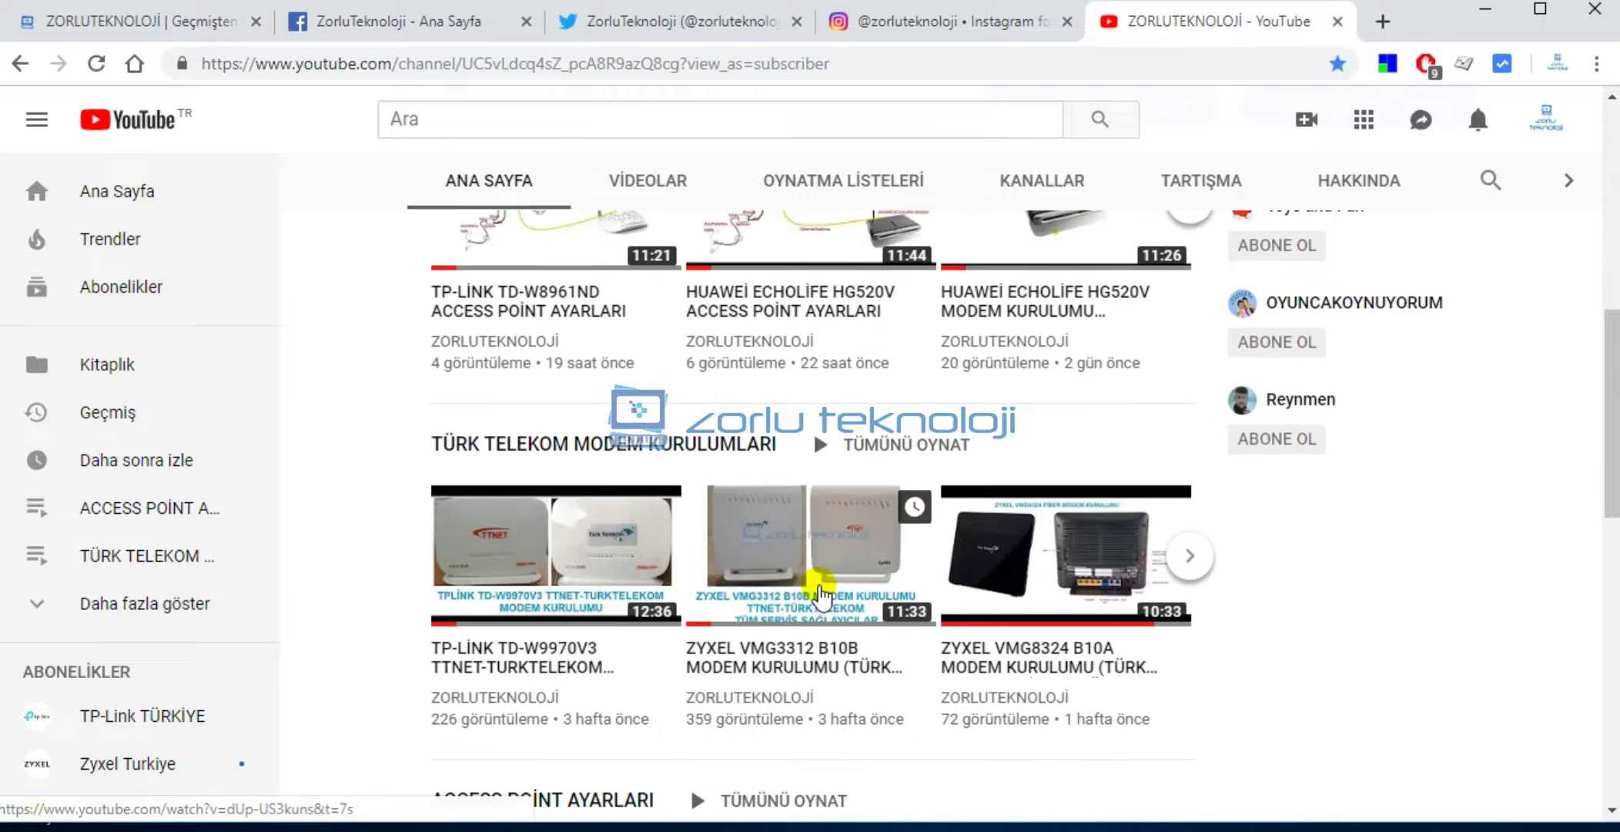
scroll(524, 597, "down", 6)
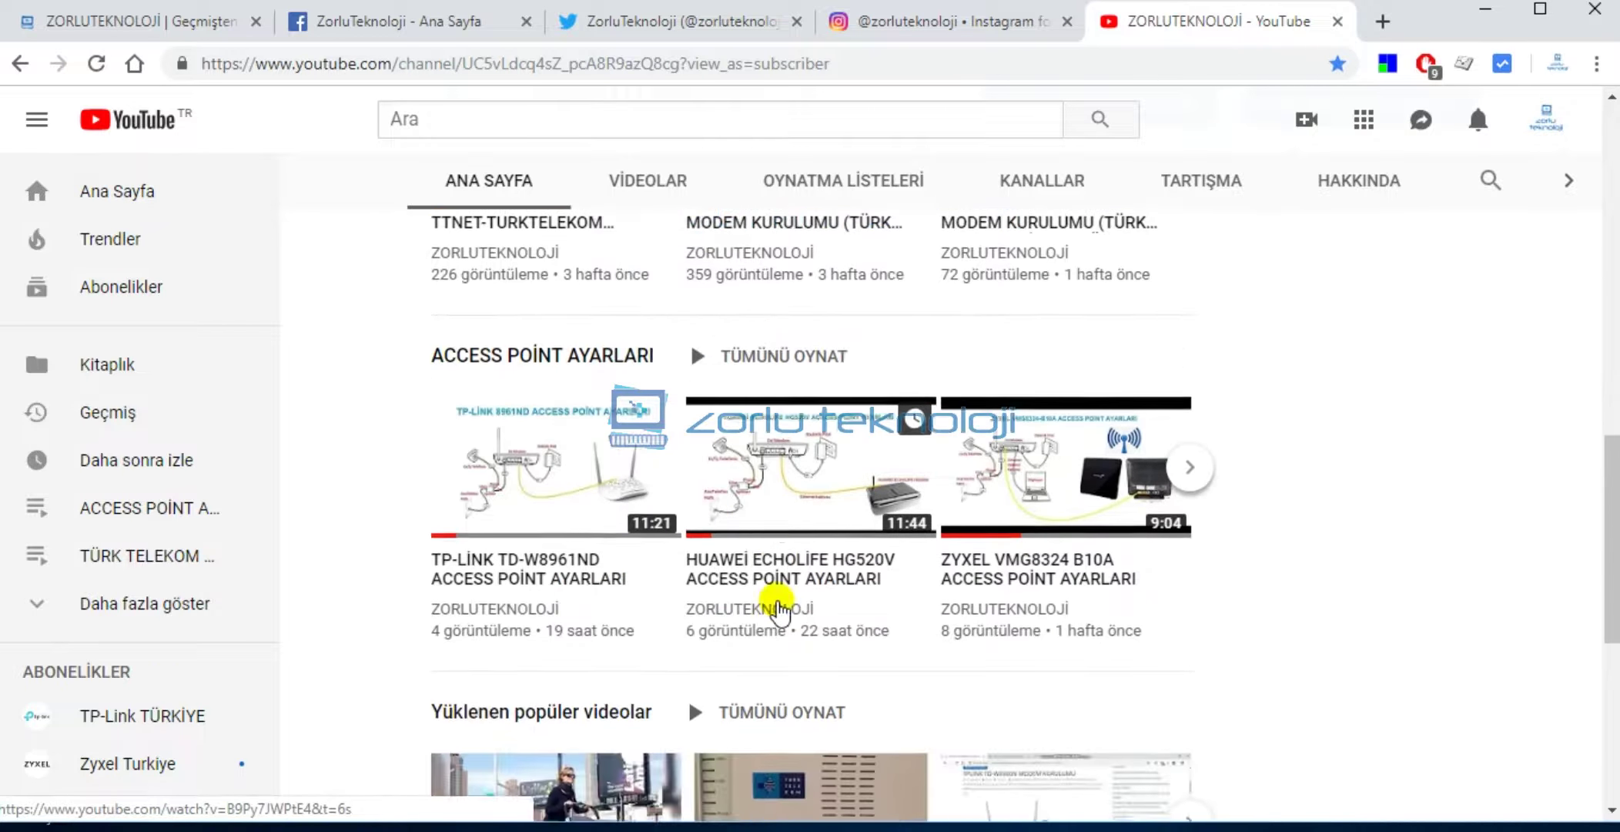
scroll(835, 605, "down", 7)
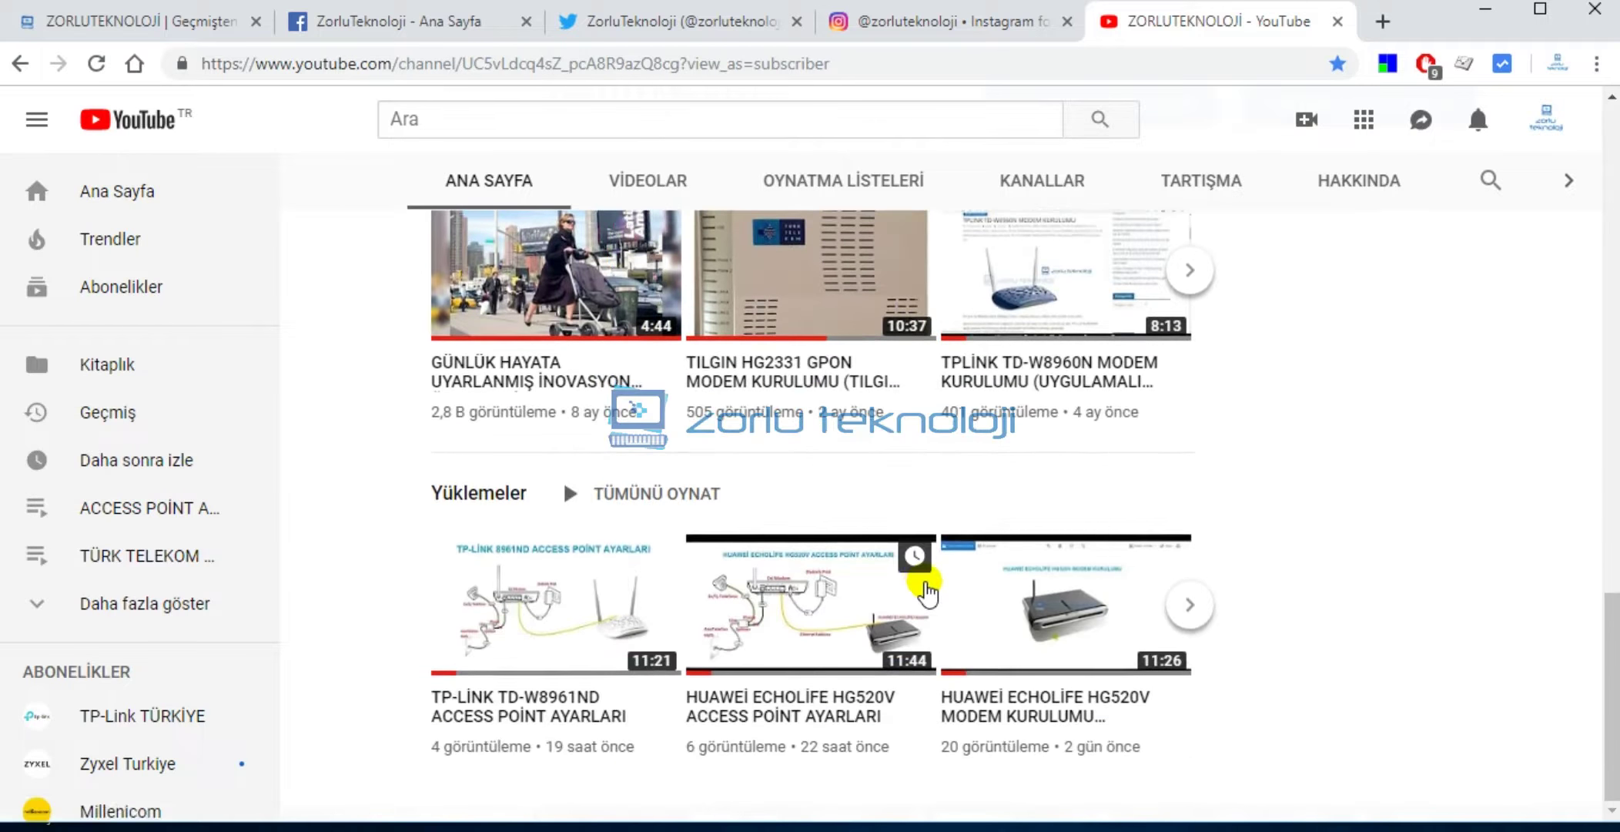
scroll(889, 589, "up", 20)
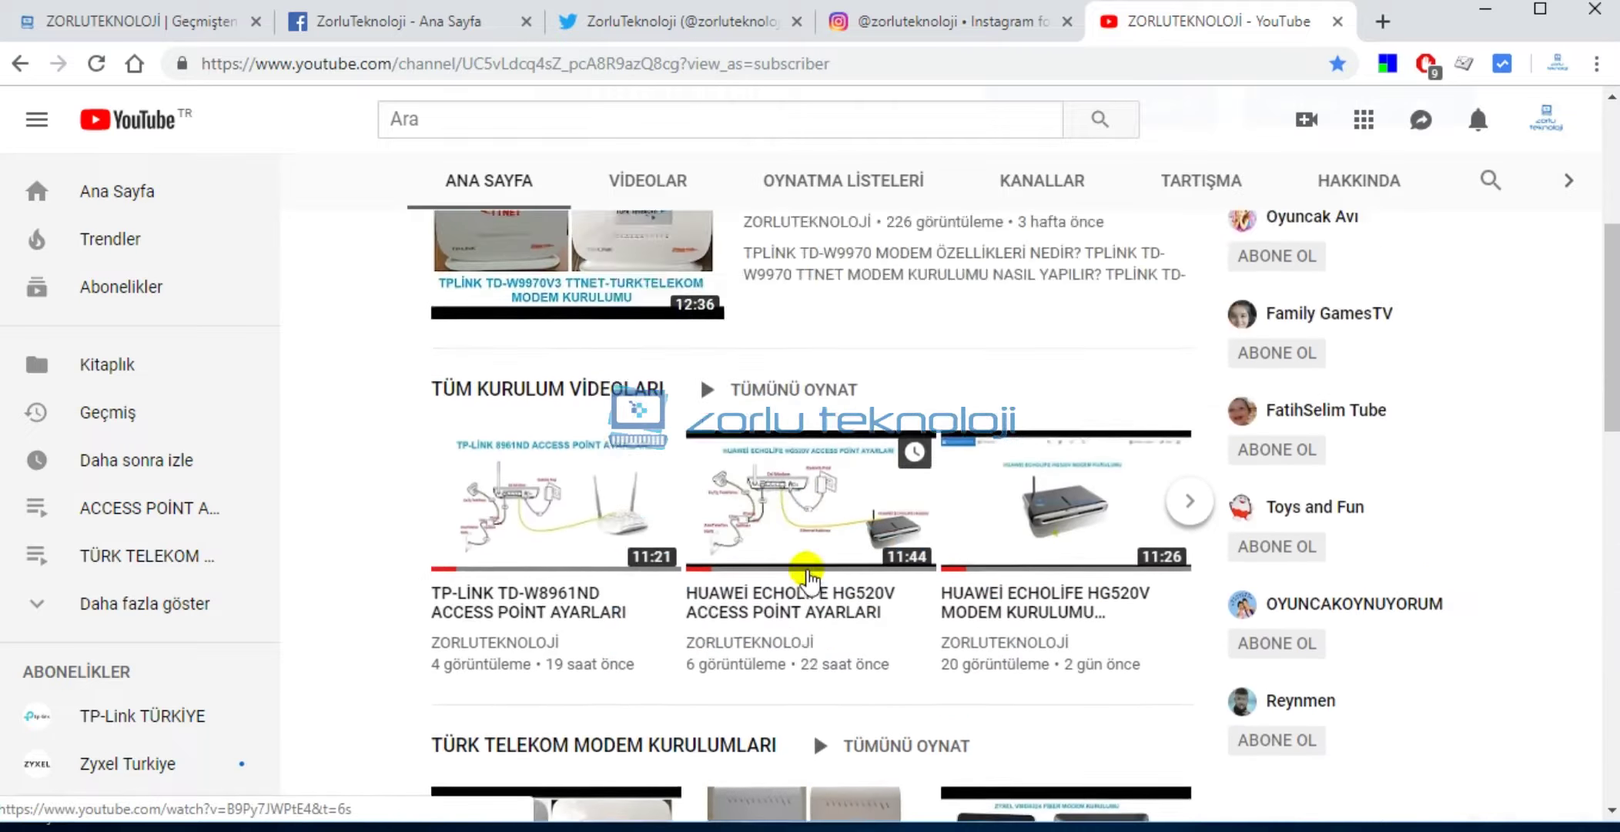